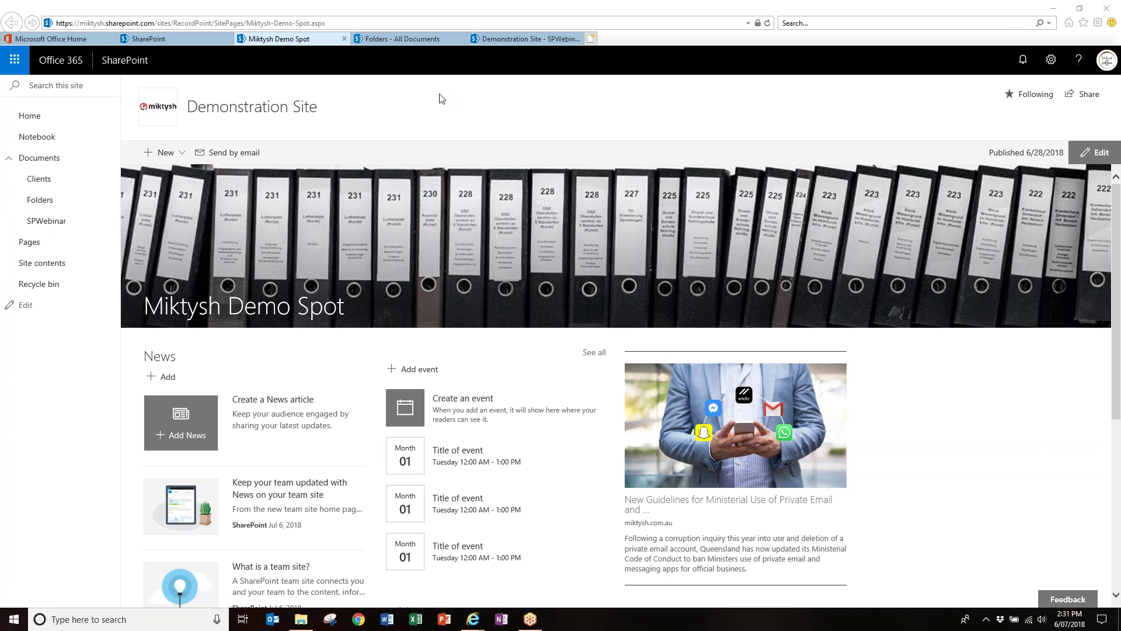
Open the Folders library, look inside its Project folder, and return to the library's top level.
click(412, 41)
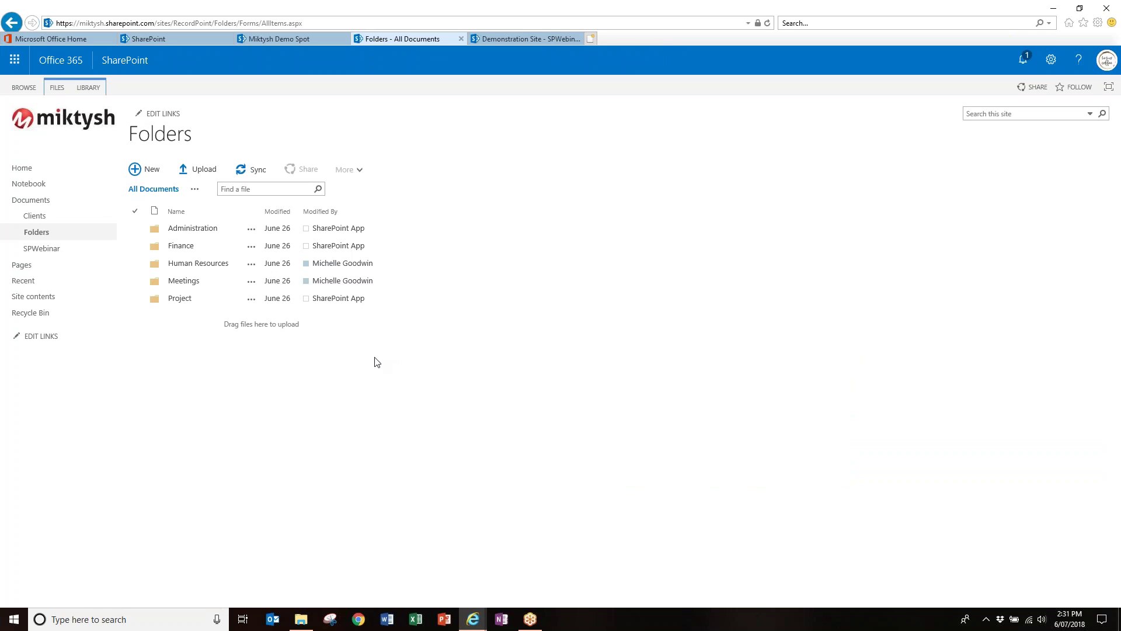
click(180, 298)
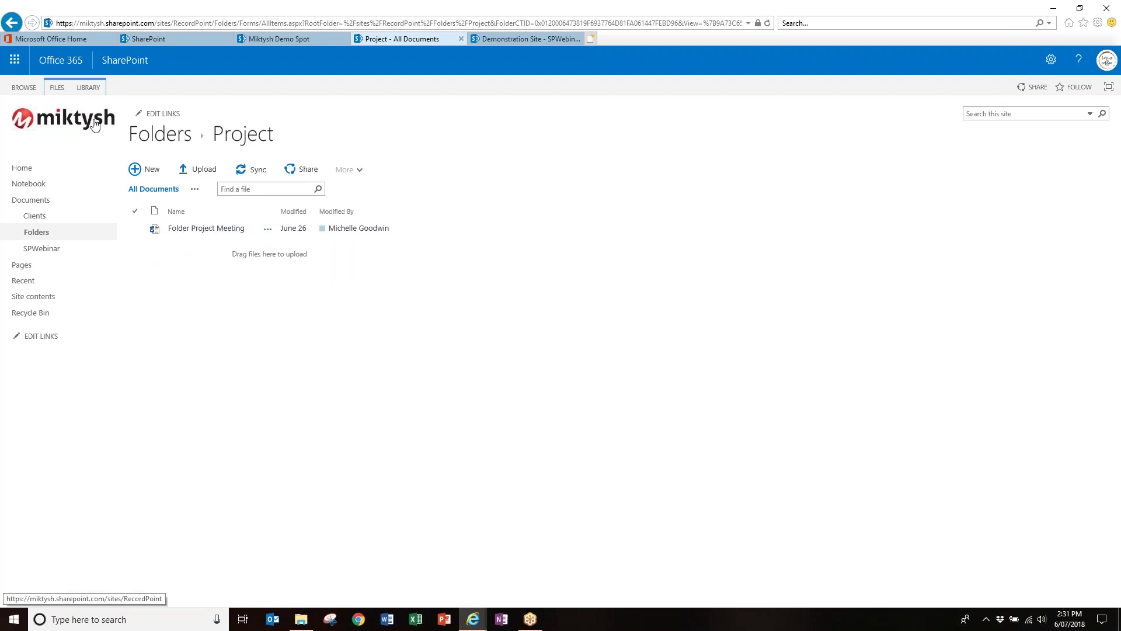
click(48, 236)
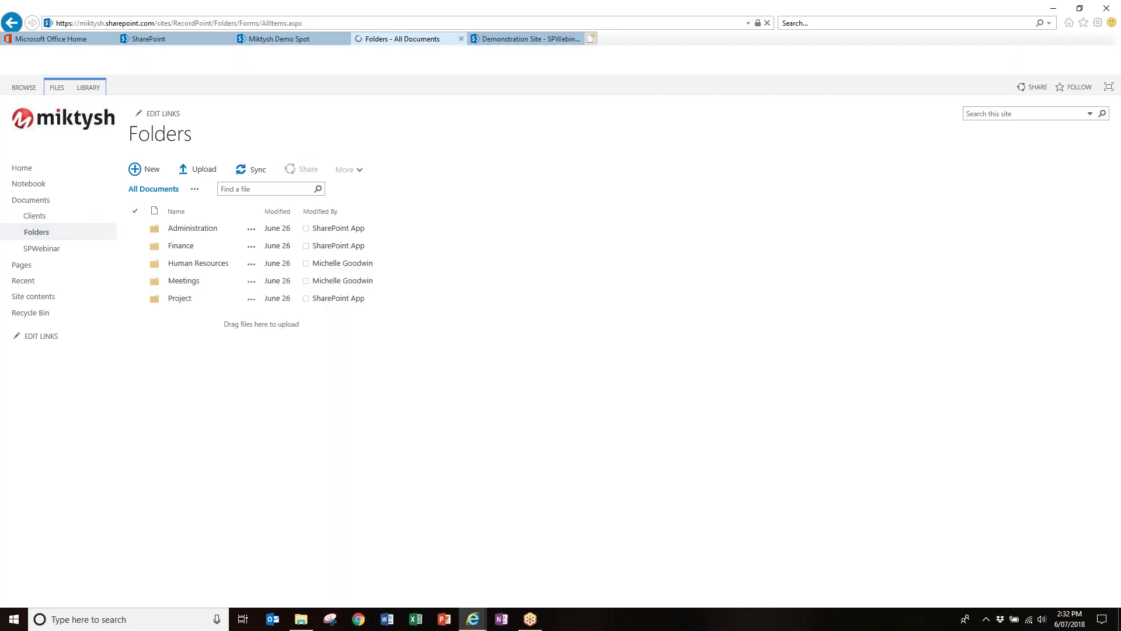
Browse to the BoardMeetings folder inside Meetings to view its contents, and return to the top level of Folders.
click(184, 281)
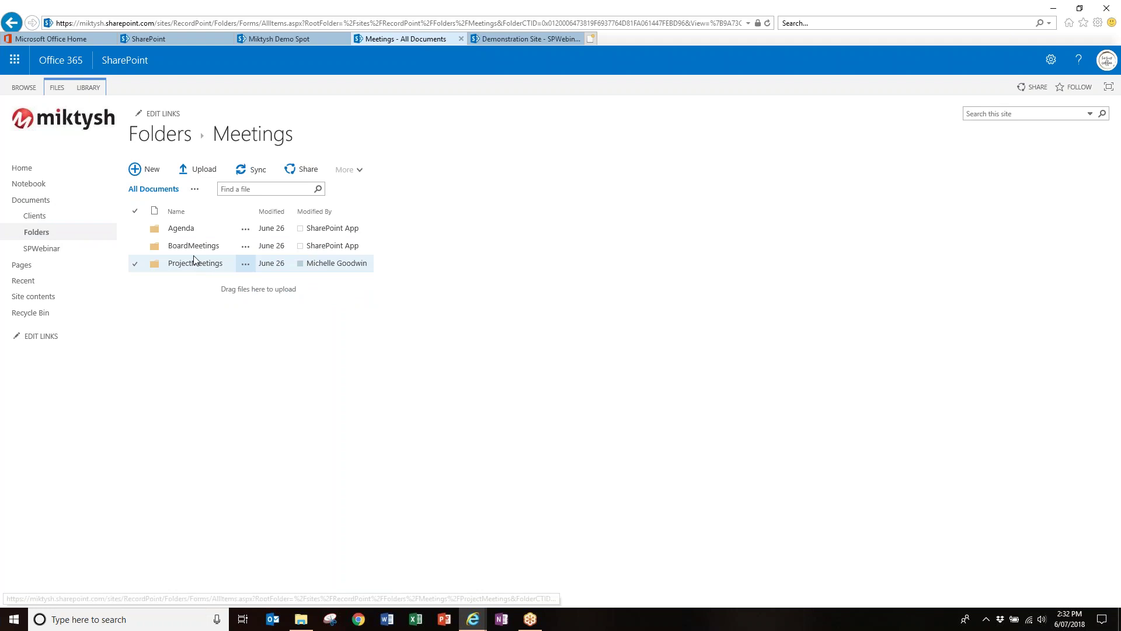
click(194, 245)
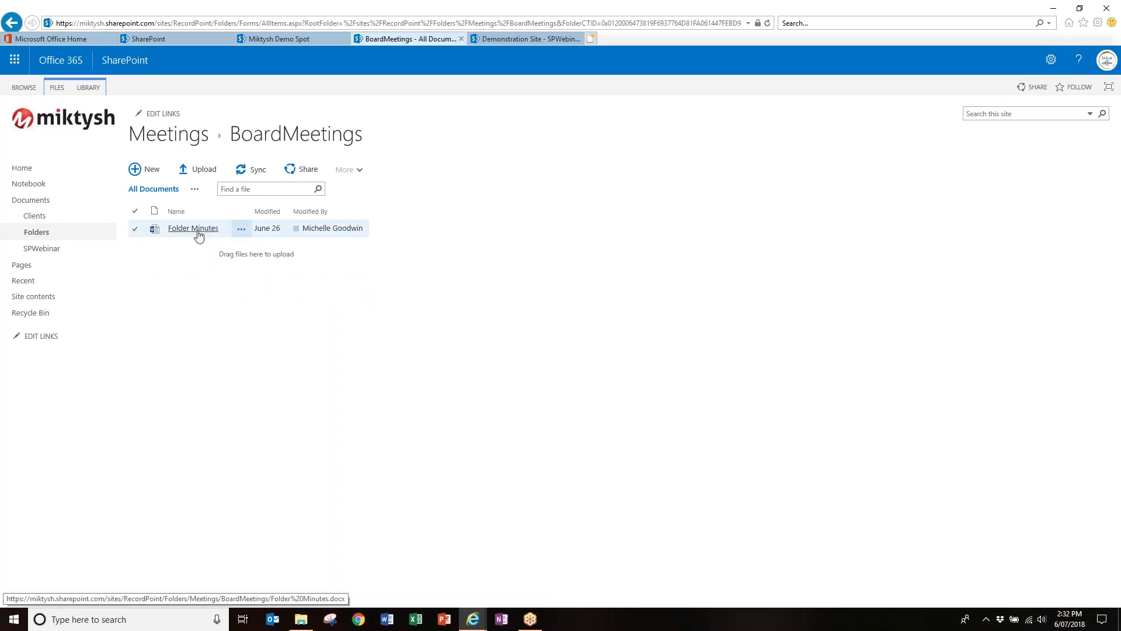
click(45, 235)
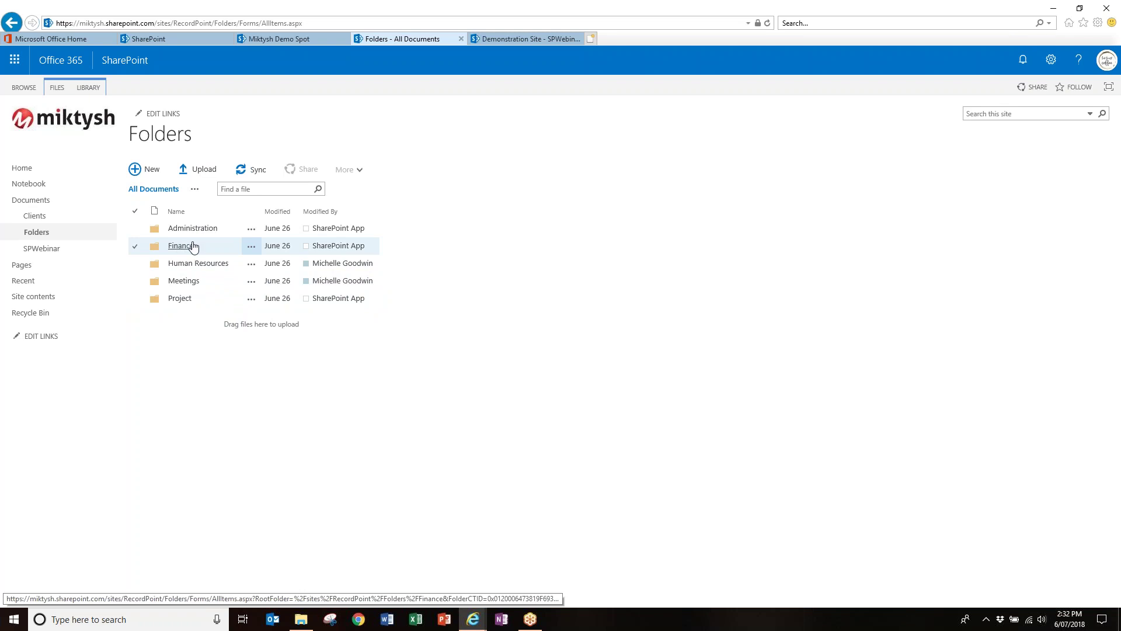
key(Up)
key(Down)
key(Down)
key(Down)
key(Down)
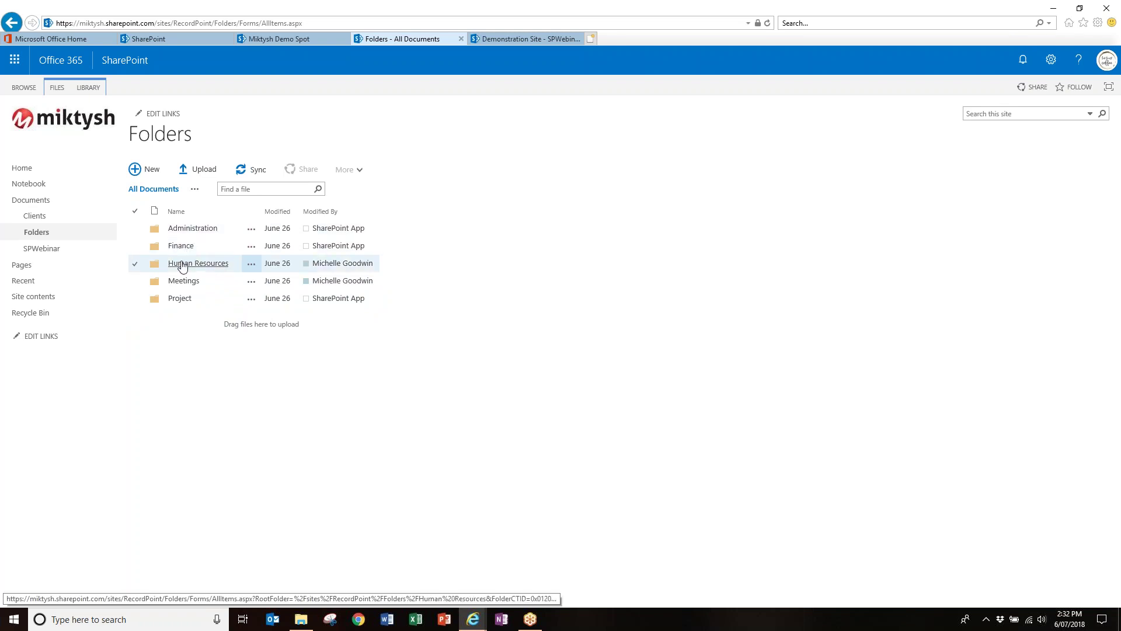
key(Up)
key(Up)
click(220, 347)
key(Up)
key(Up)
key(Up)
key(Up)
key(Up)
key(Down)
key(Down)
key(Down)
key(Down)
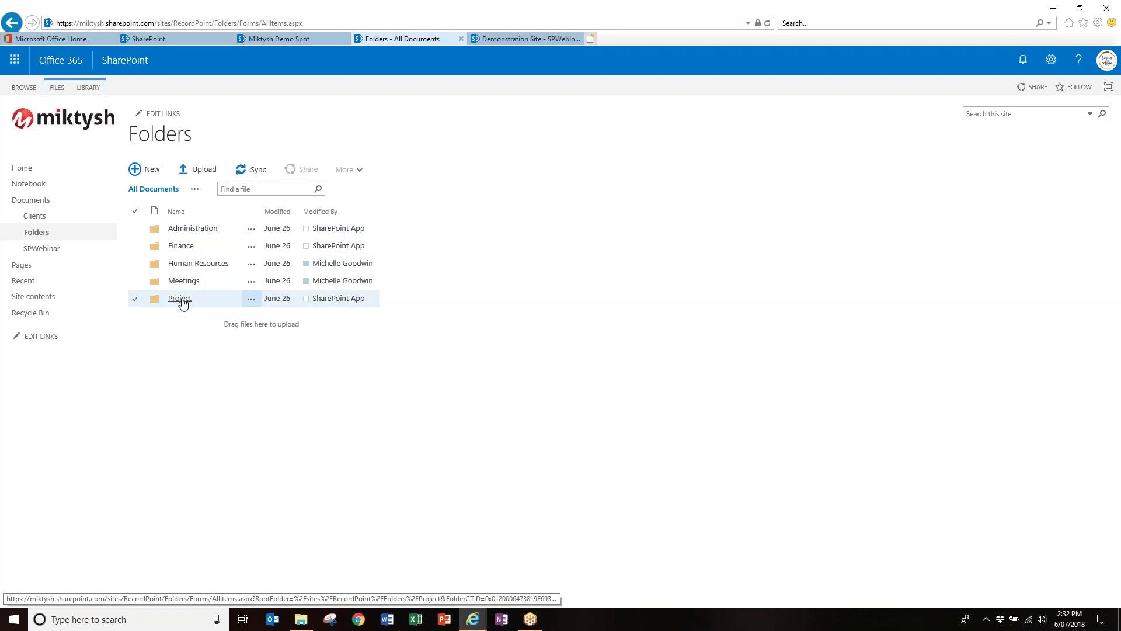
click(190, 336)
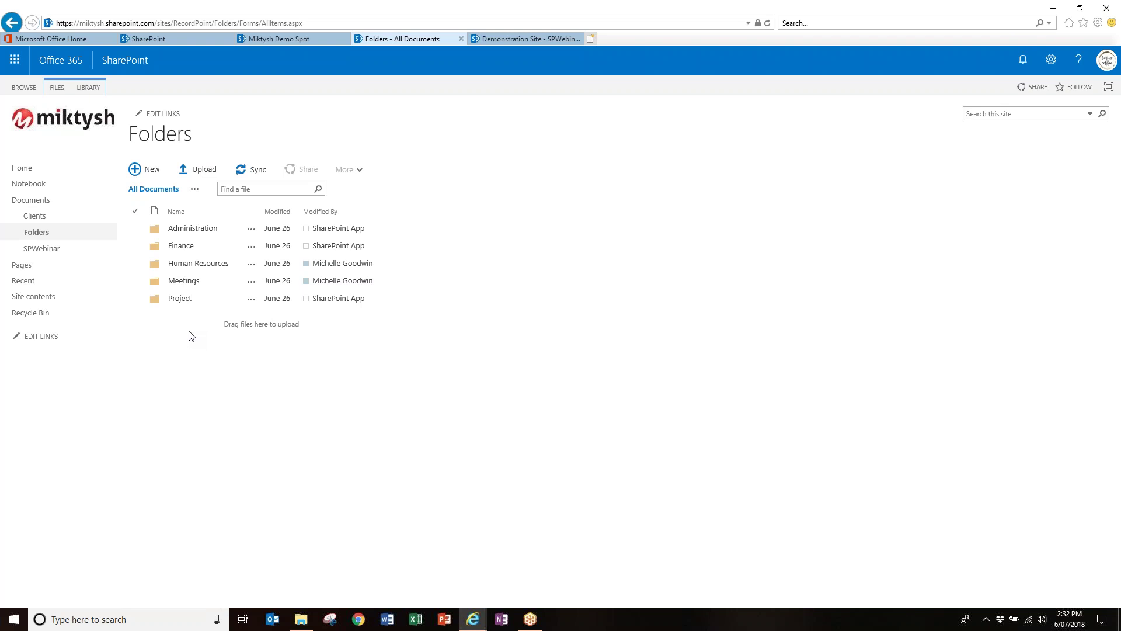
click(195, 306)
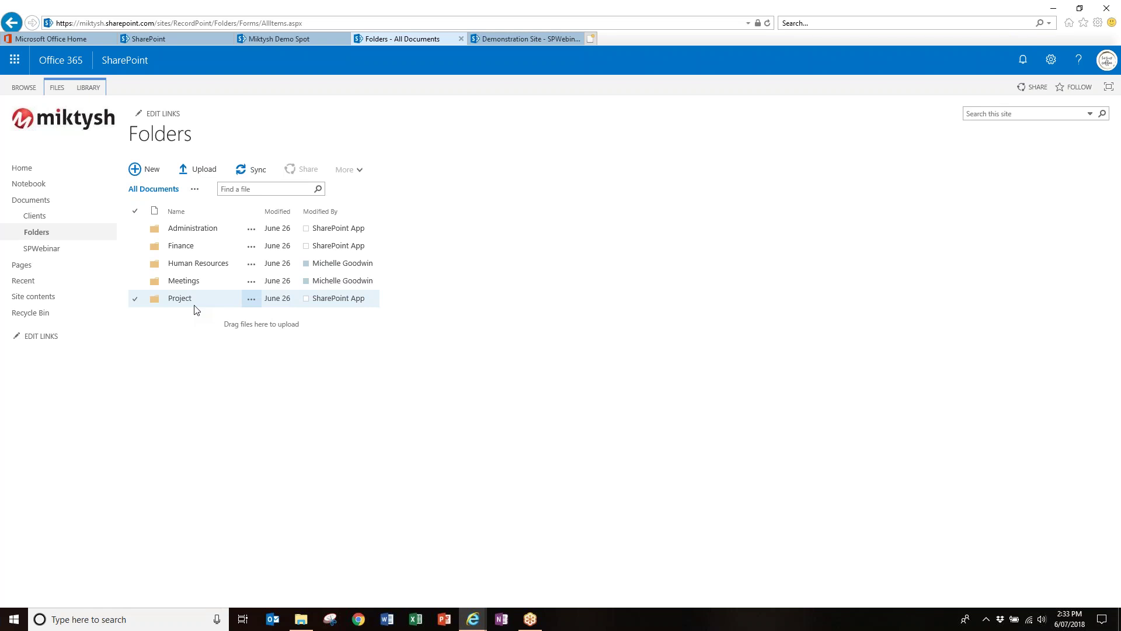
click(228, 245)
click(228, 232)
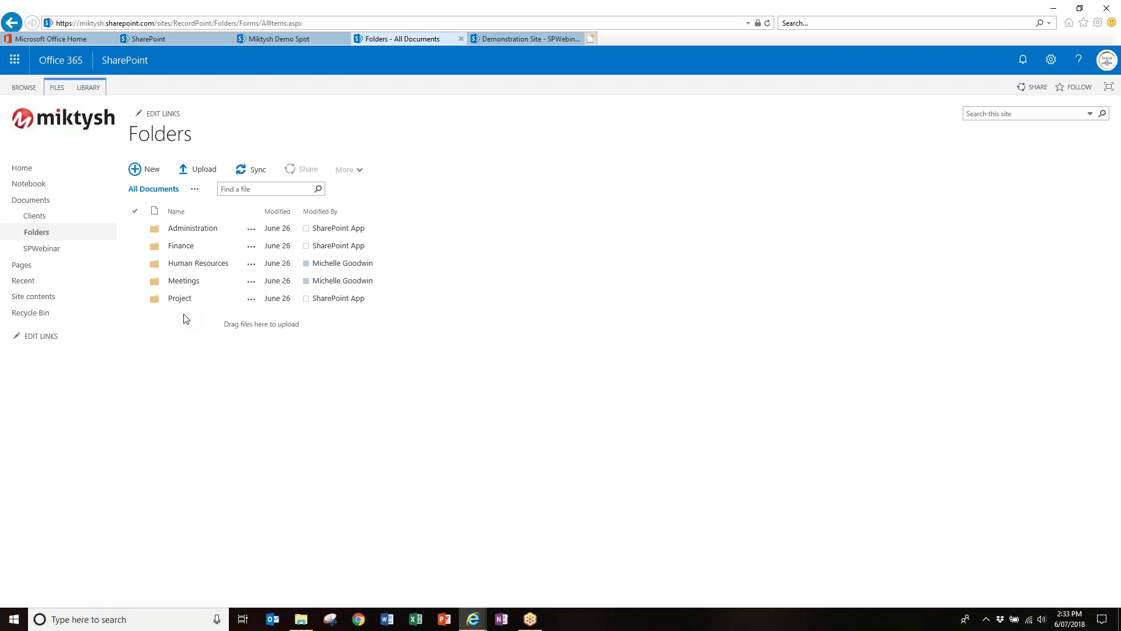
click(187, 233)
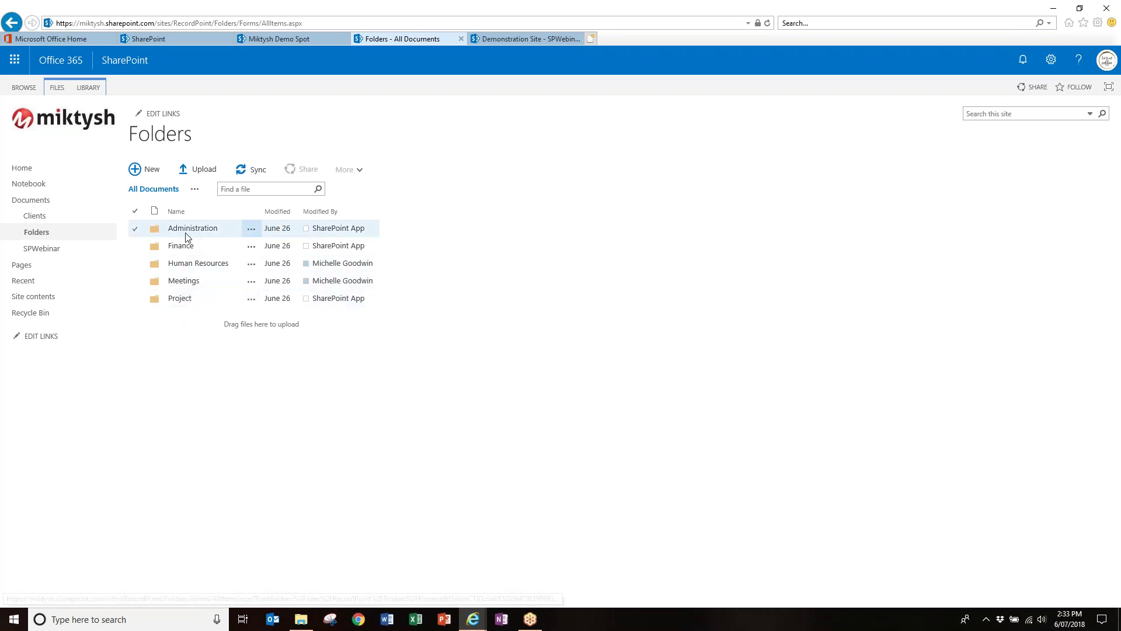
click(183, 265)
click(184, 300)
click(135, 299)
click(57, 89)
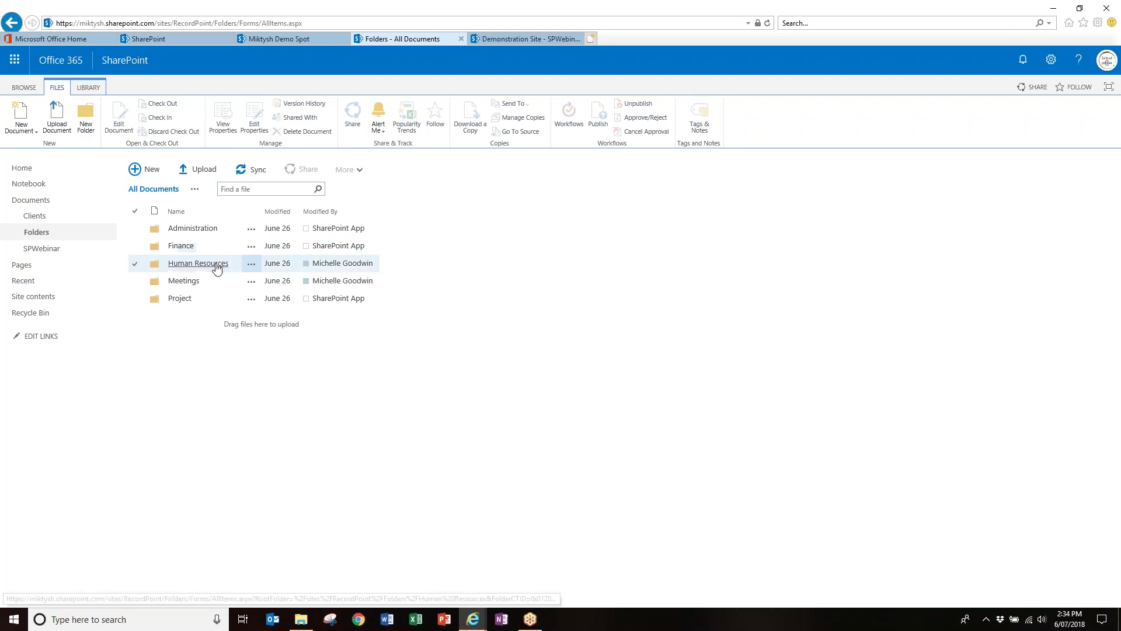
View the contents of the ProjectMeetings folder inside Meetings, and return to the top level of Folders.
click(182, 282)
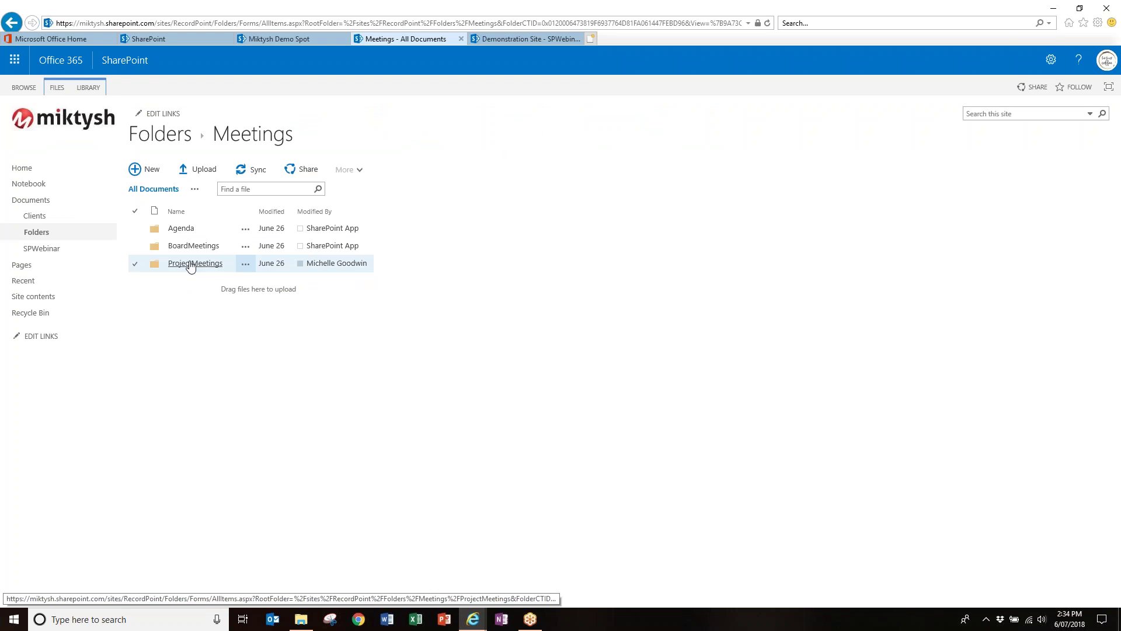
click(190, 264)
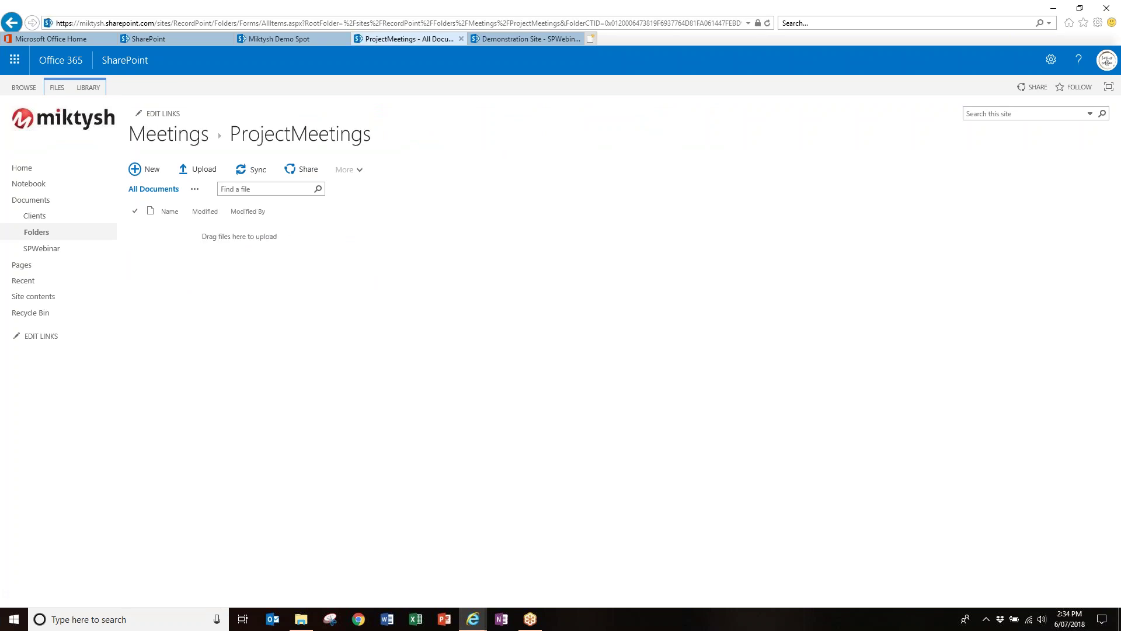
click(36, 234)
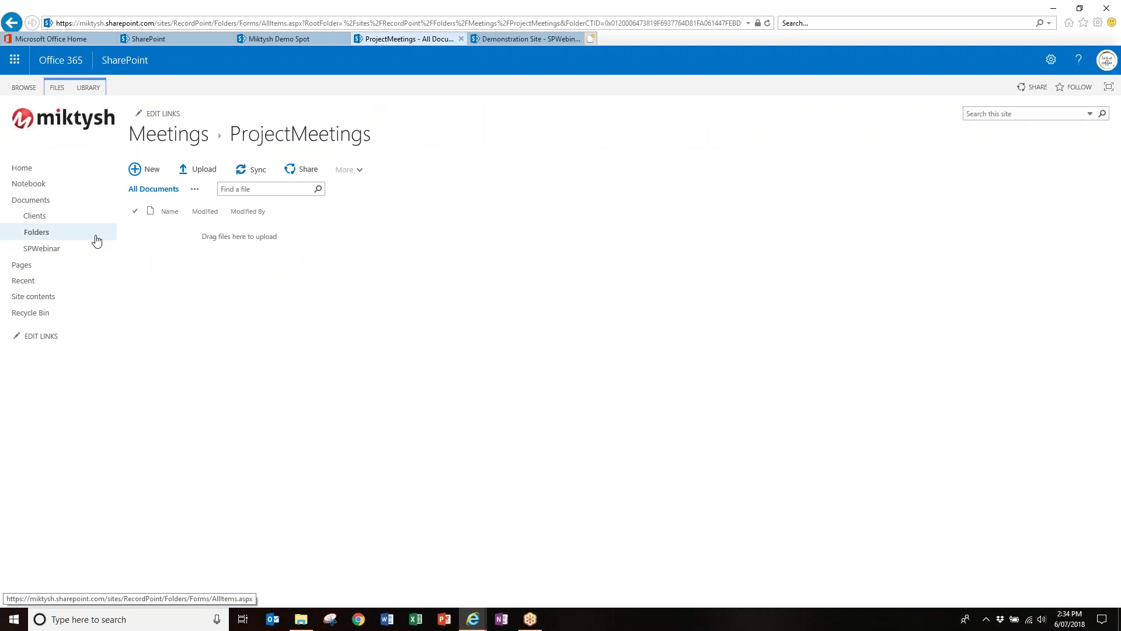
Reopen Meetings to check the documents in its BoardMeetings subfolder, and go back to the Folders library.
click(178, 281)
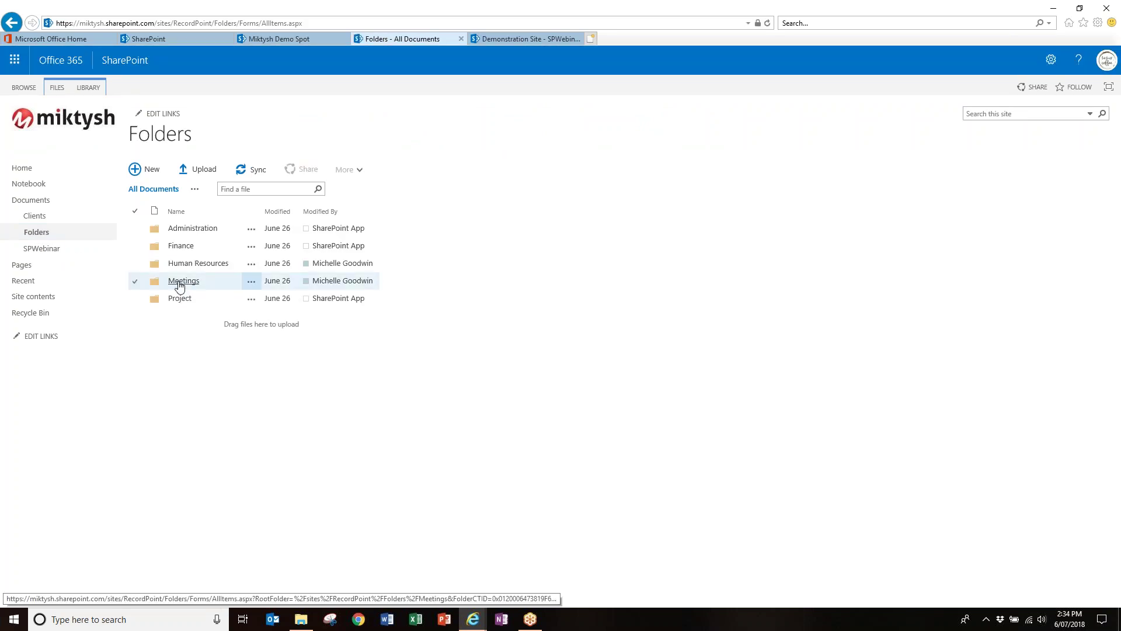
click(178, 250)
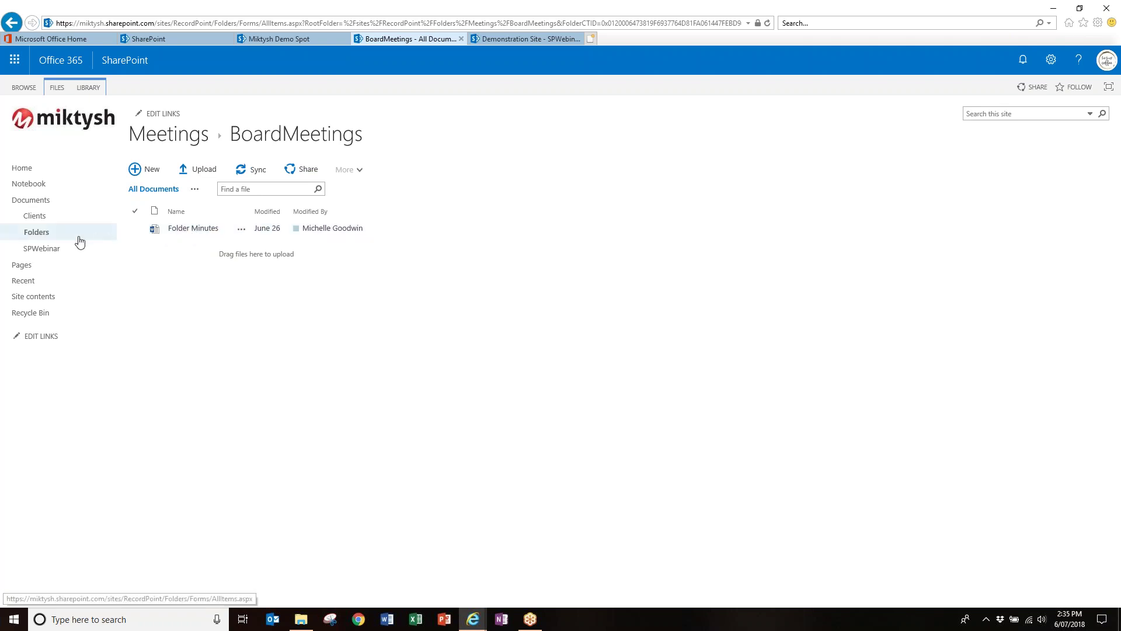
click(42, 234)
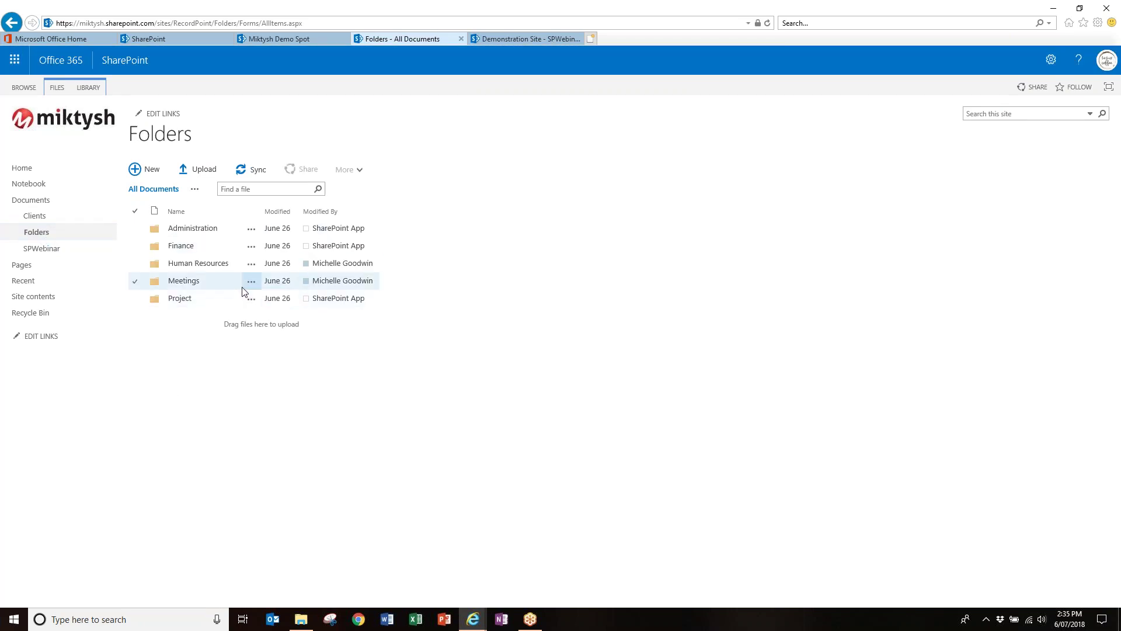
Switch to the SPWebinar library and return it to the classic SharePoint experience.
click(530, 41)
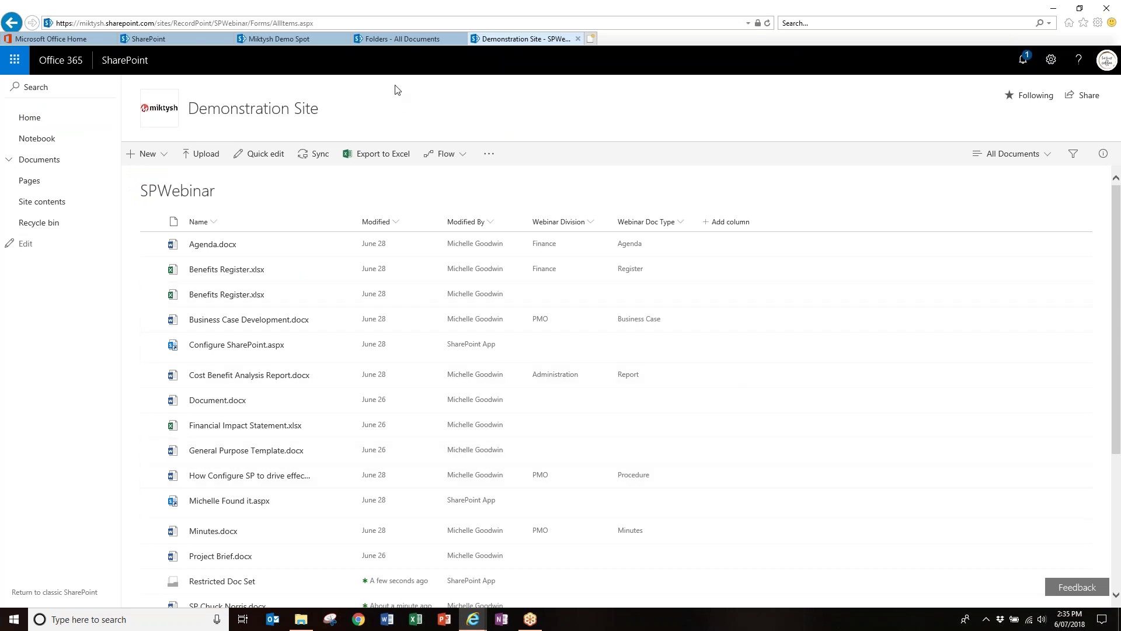
click(397, 41)
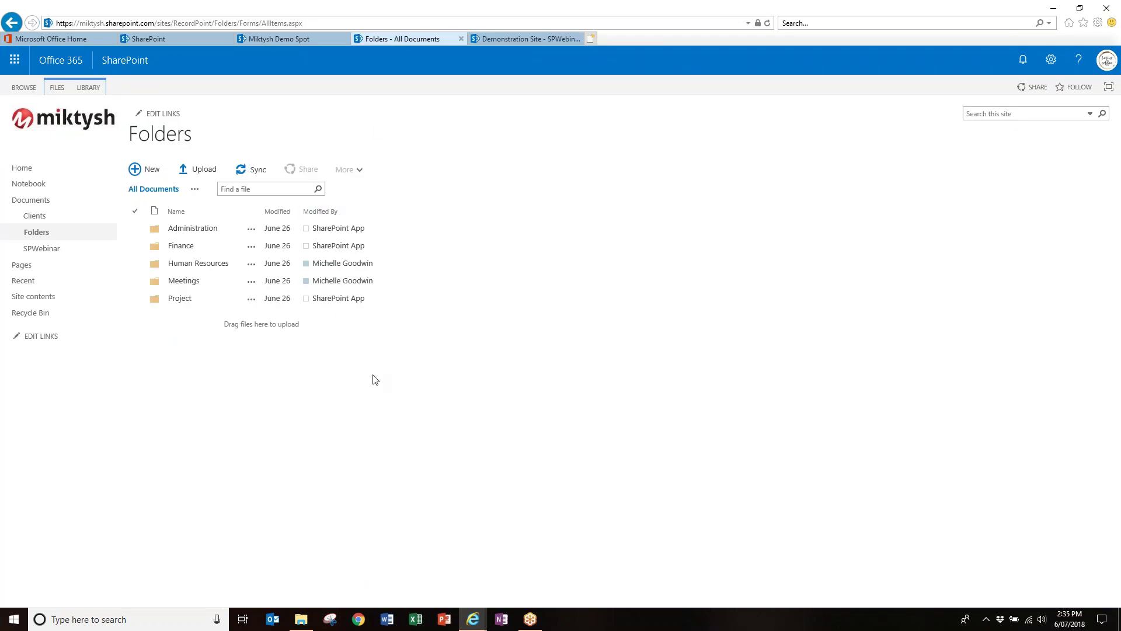
click(523, 40)
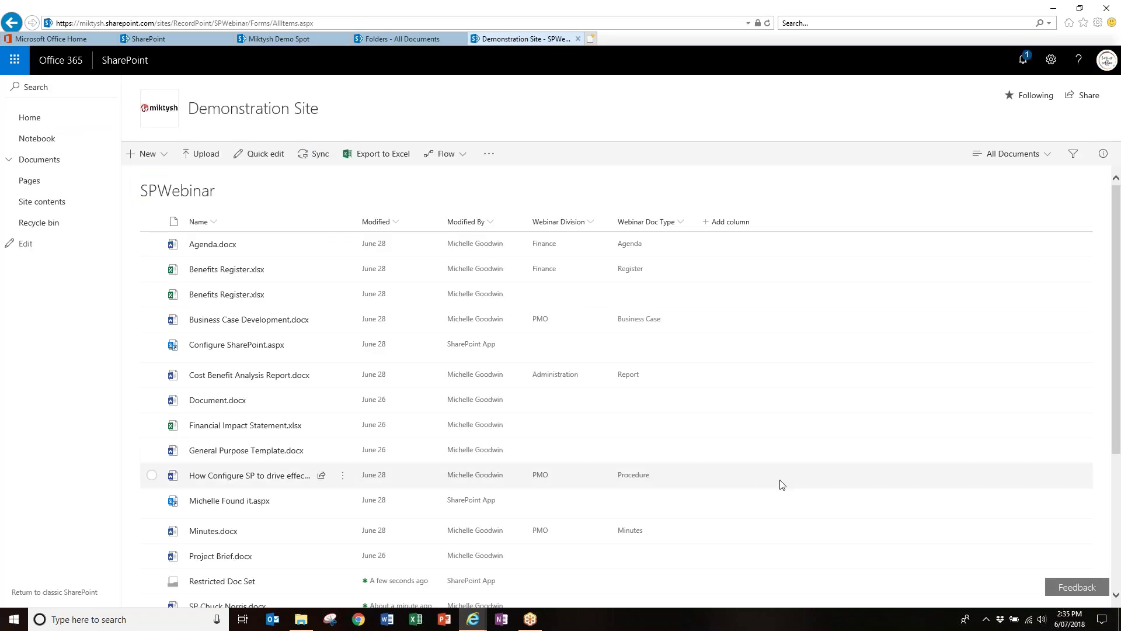
click(39, 591)
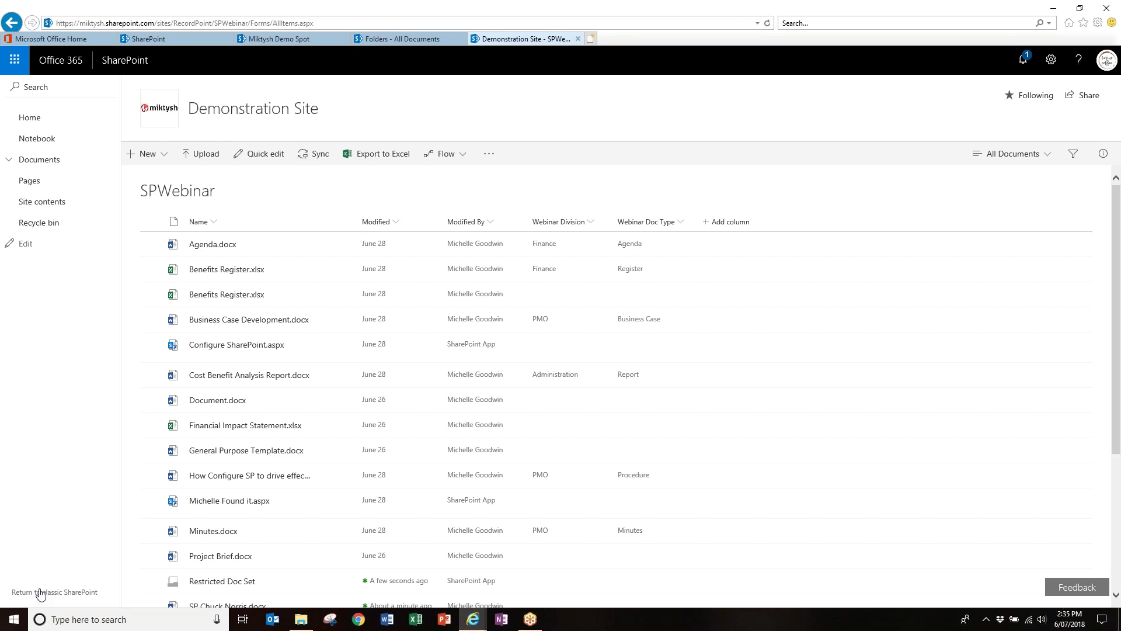
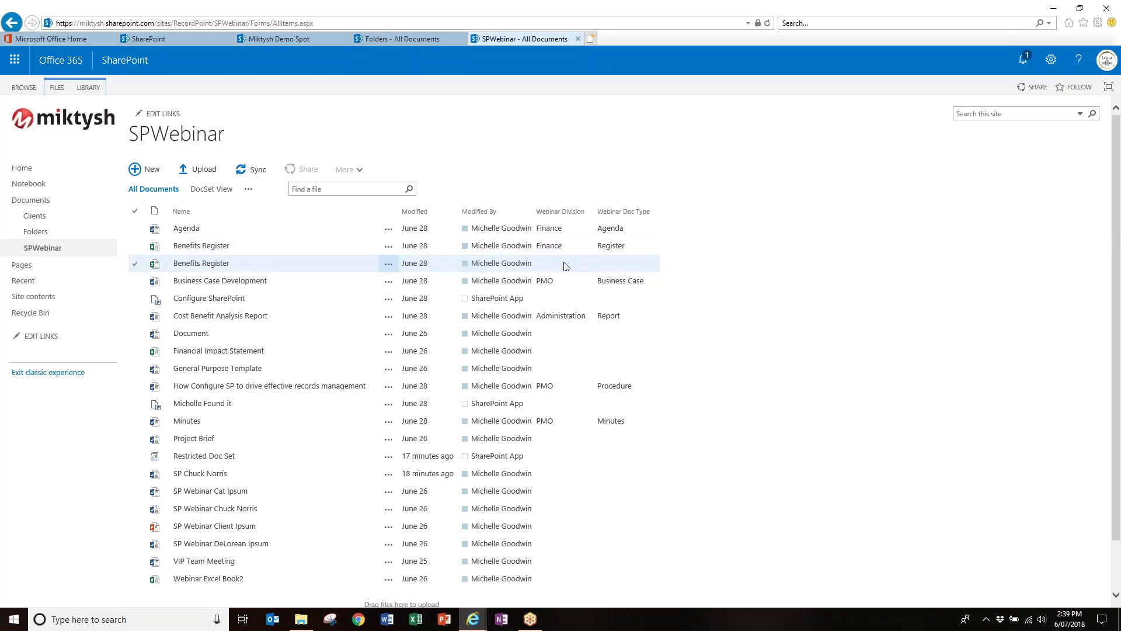
Look over the SPWebinar document list with its Webinar Division and Webinar Doc Type columns.
click(564, 315)
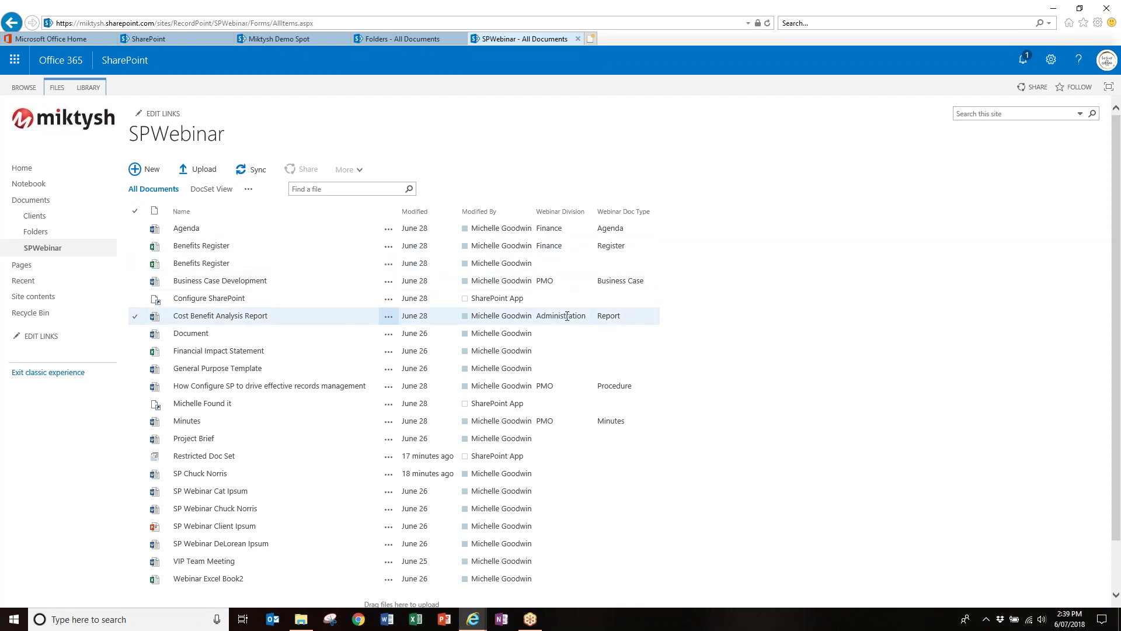
click(569, 267)
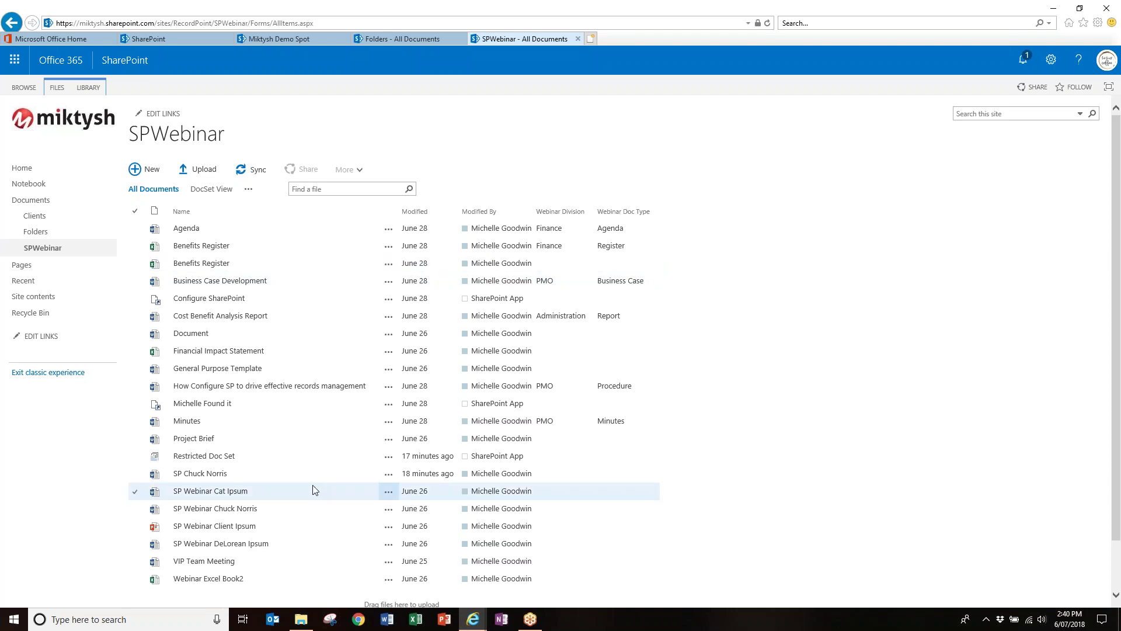
scroll(703, 466, down, 2)
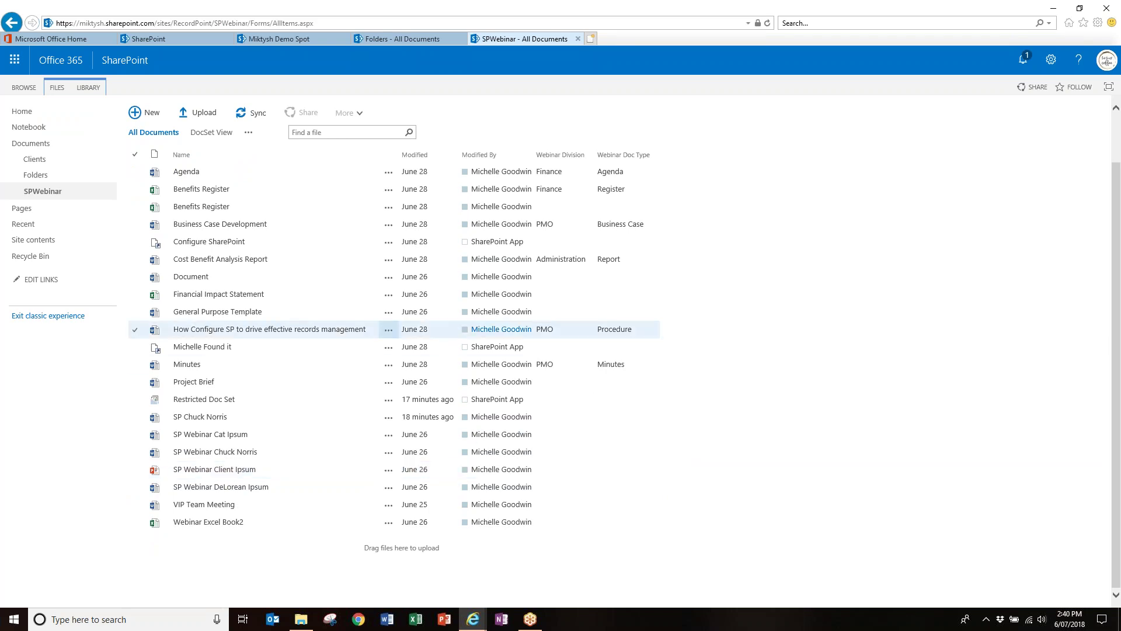
scroll(681, 320, up, 1)
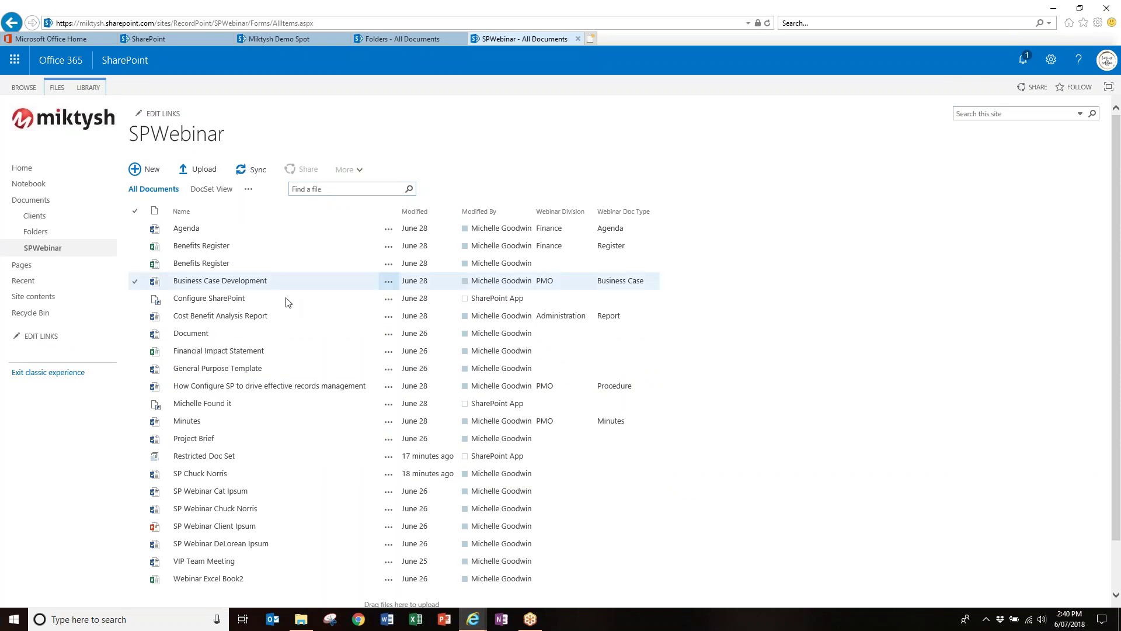
View the preview and available actions of the document "How Configure SP to drive effective records management", and close them.
click(389, 390)
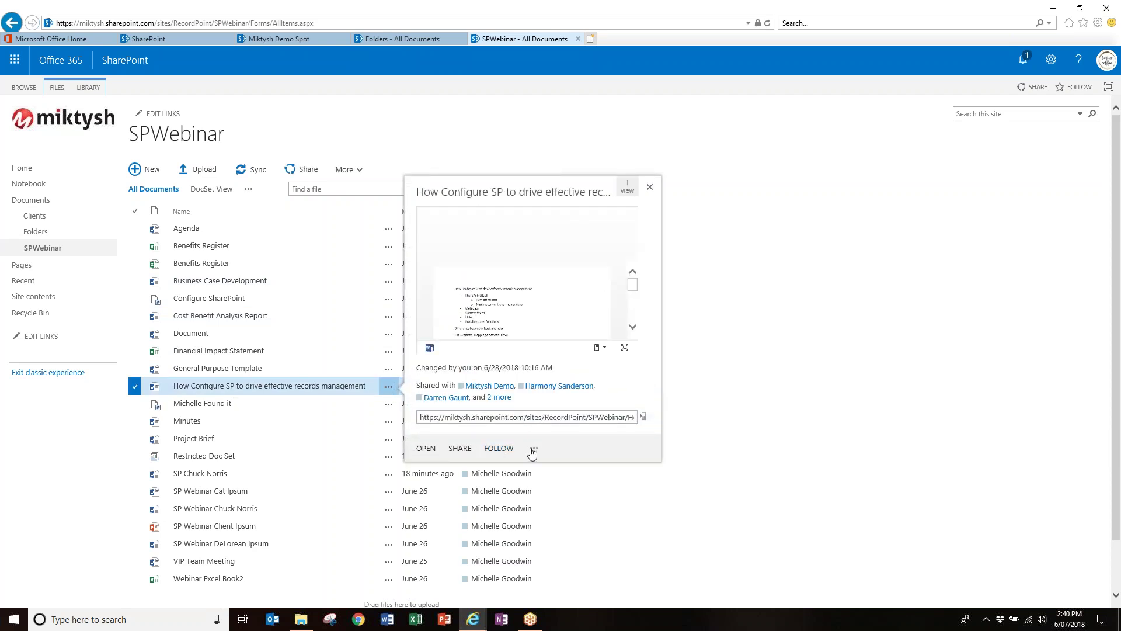
click(533, 449)
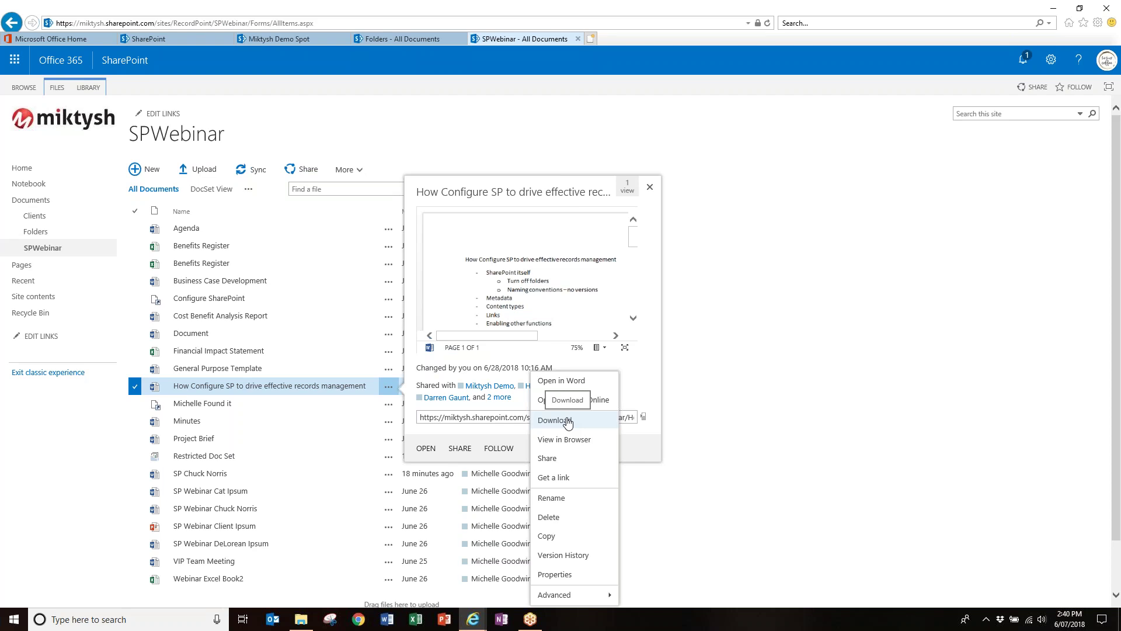
click(753, 447)
click(753, 443)
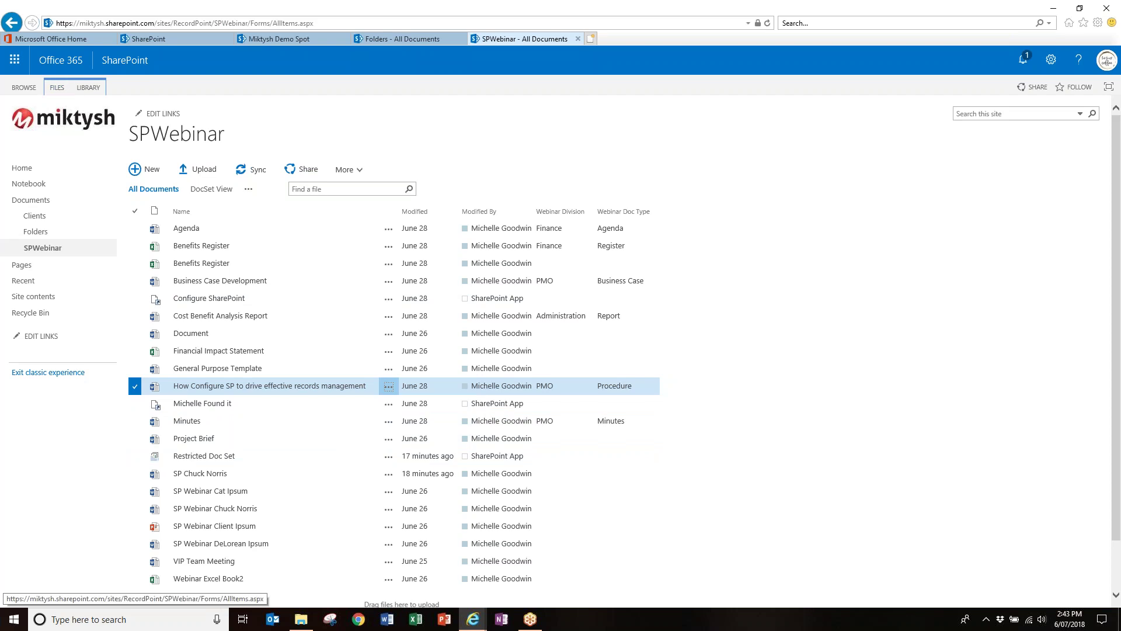
Start a new Link to a Document in the SPWebinar library with the document name Google Document.
click(156, 174)
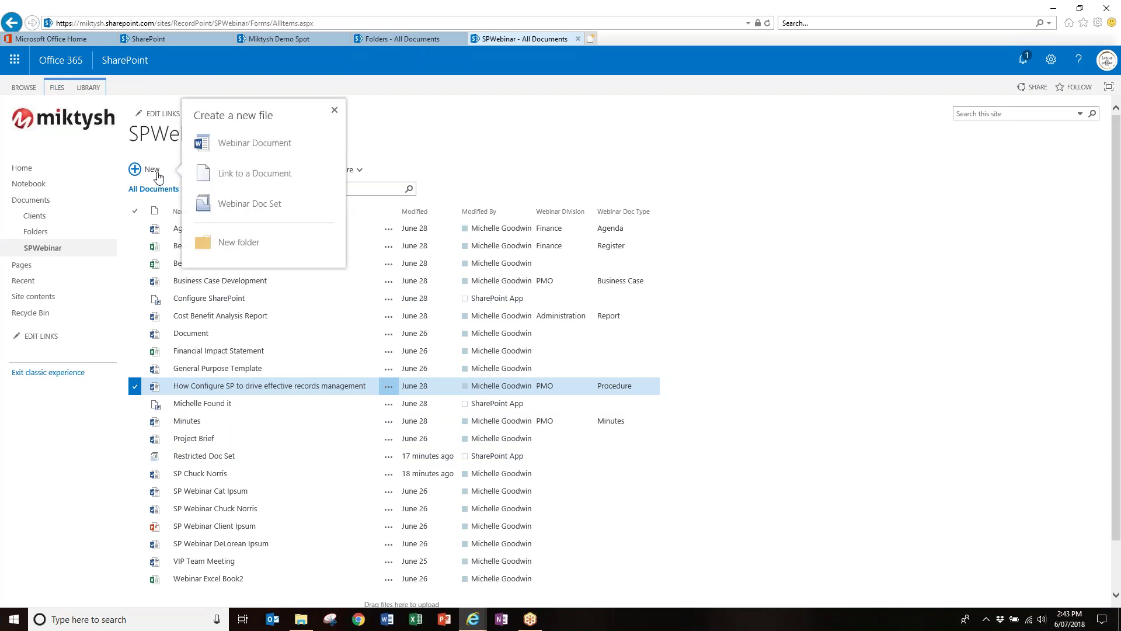
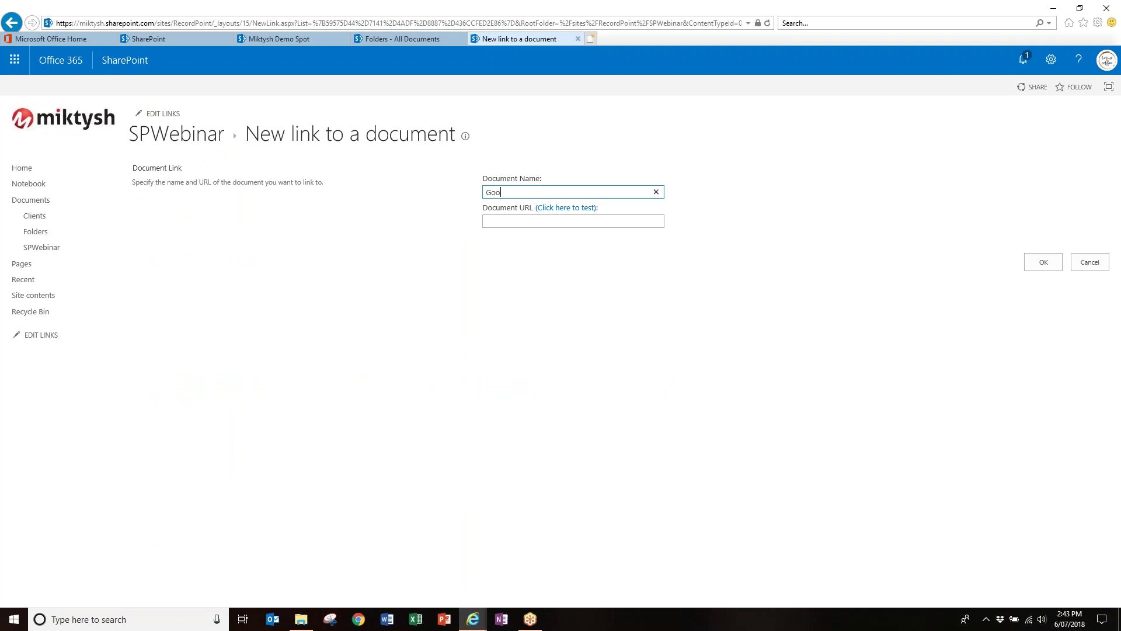
text(e Drive)
key(BackSpace)
key(BackSpace)
key(BackSpace)
key(BackSpace)
text(ocument)
click(558, 222)
text(www)
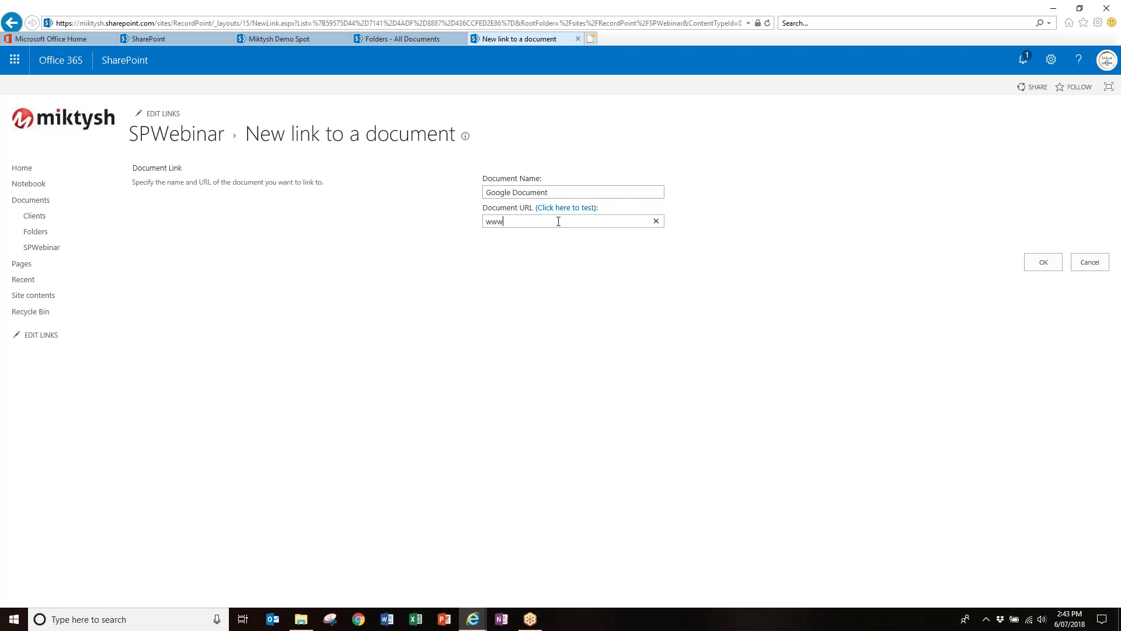
text(.google.com.au)
click(1044, 261)
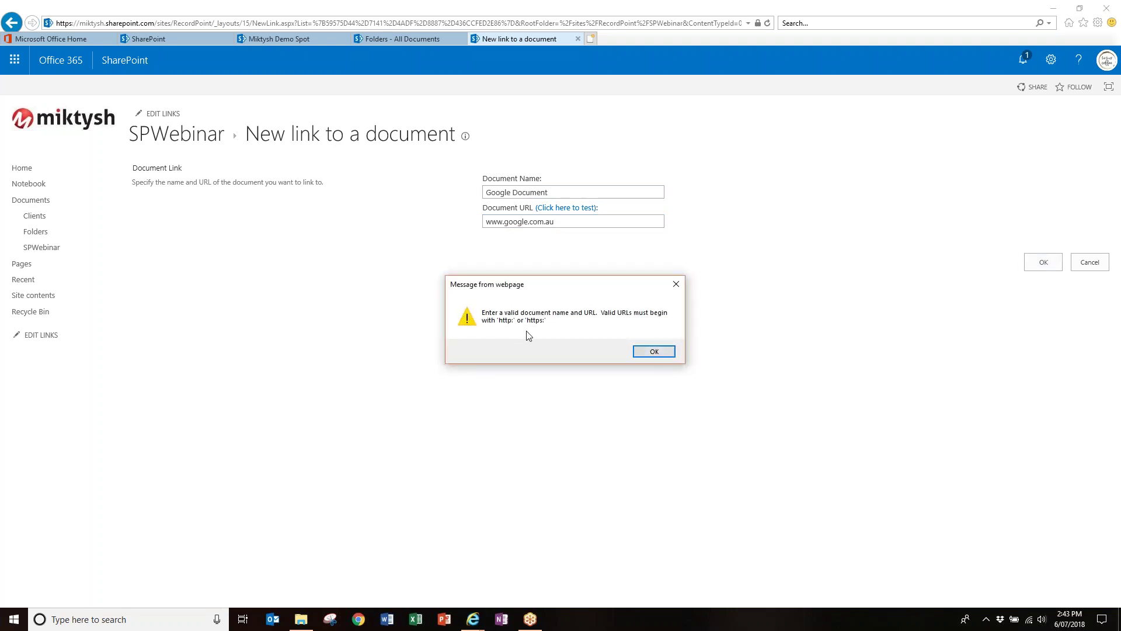
click(654, 352)
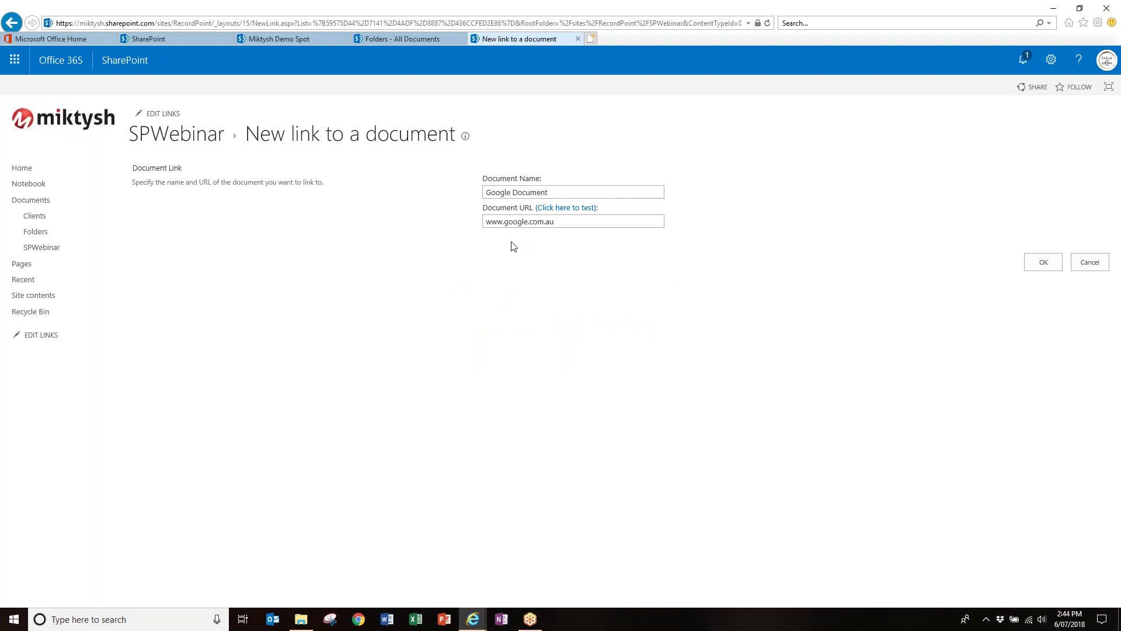
click(487, 220)
text(https:\\)
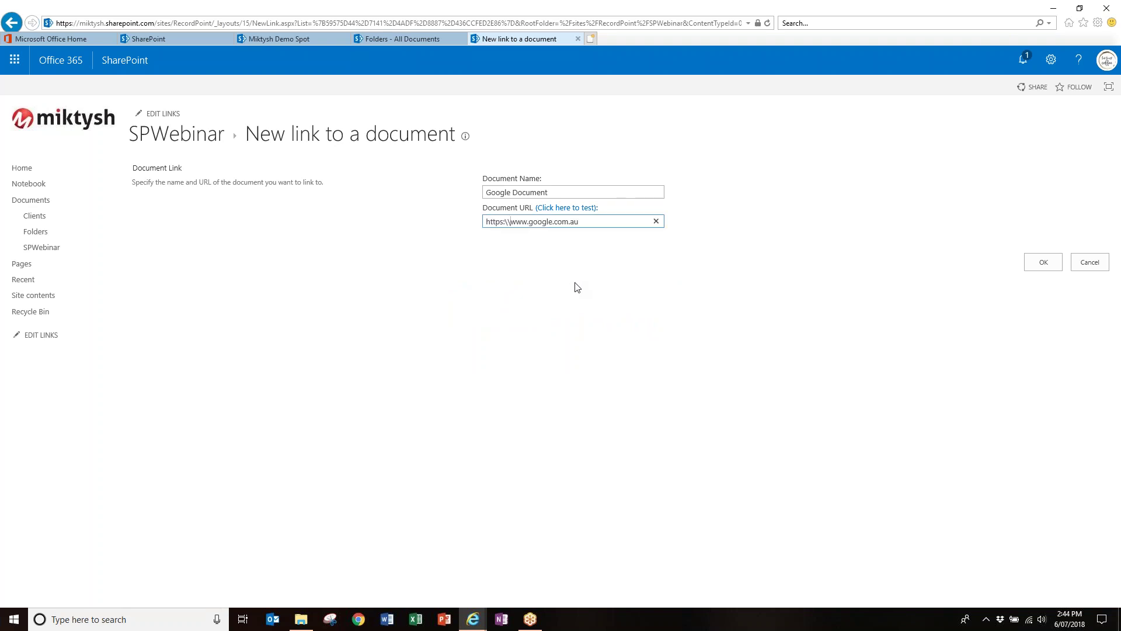
click(1040, 263)
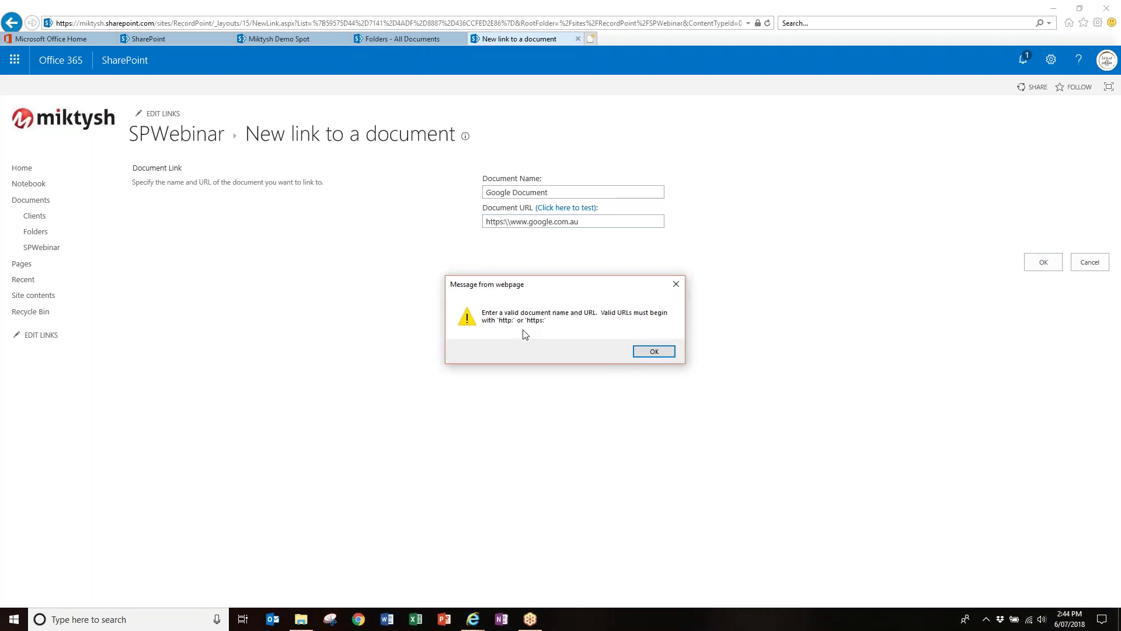
click(654, 352)
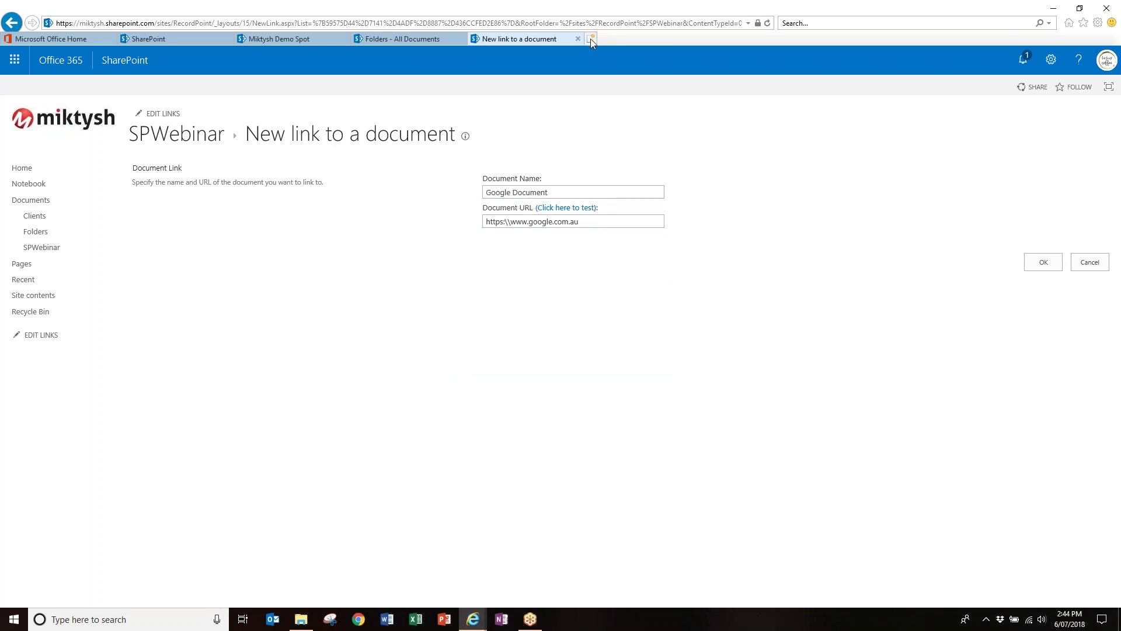
Open the Google home page in a new browser tab and copy its full web address.
click(591, 39)
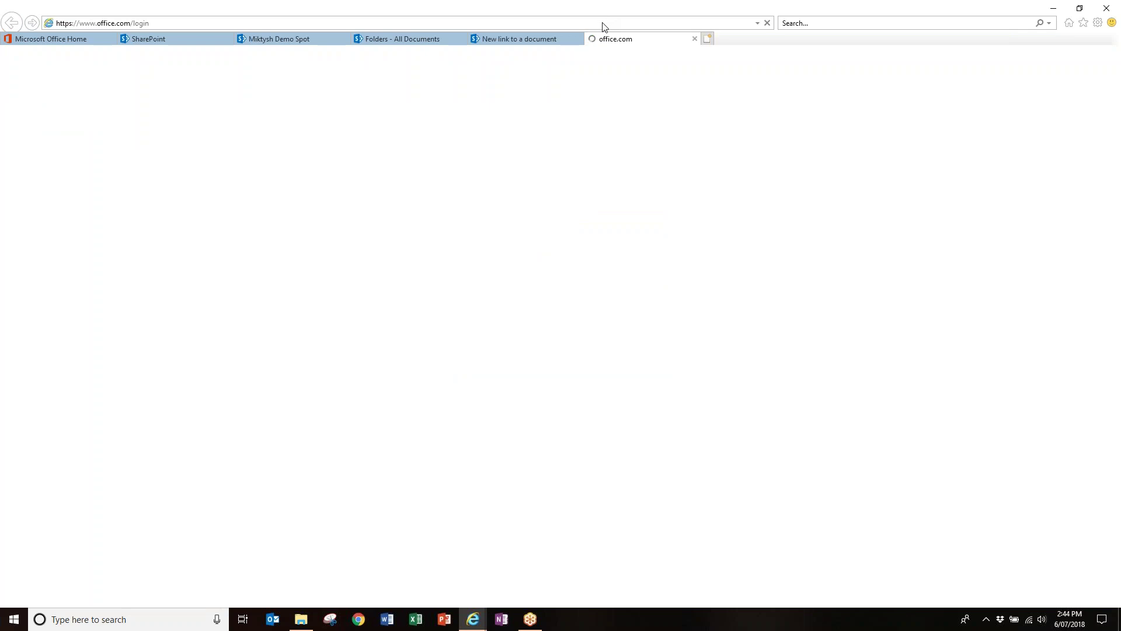
text(w)
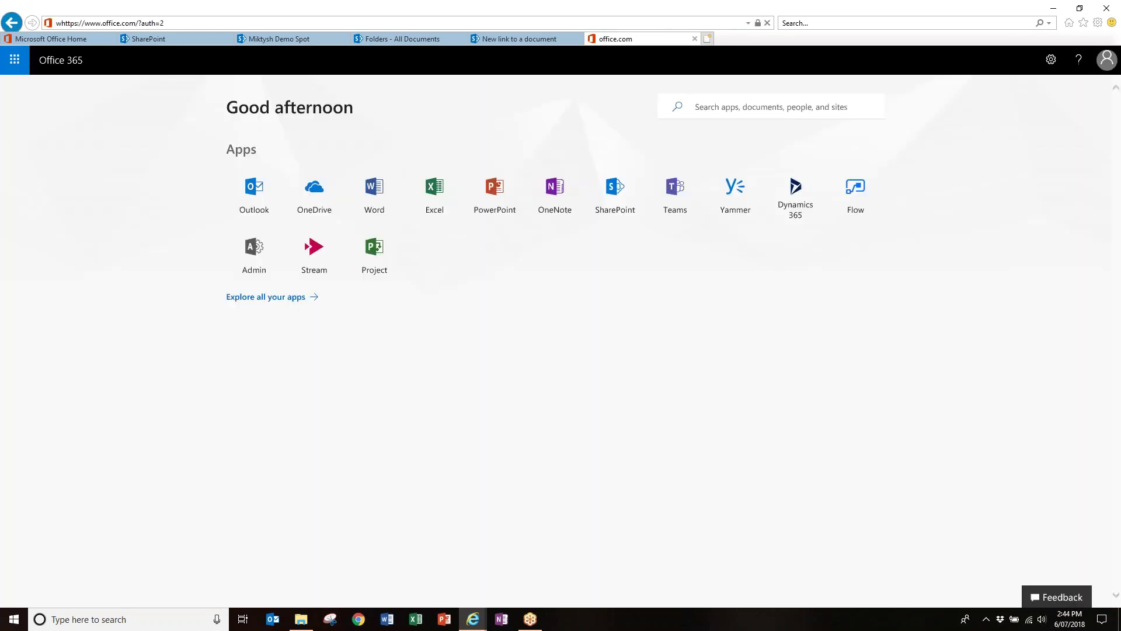
text(w)
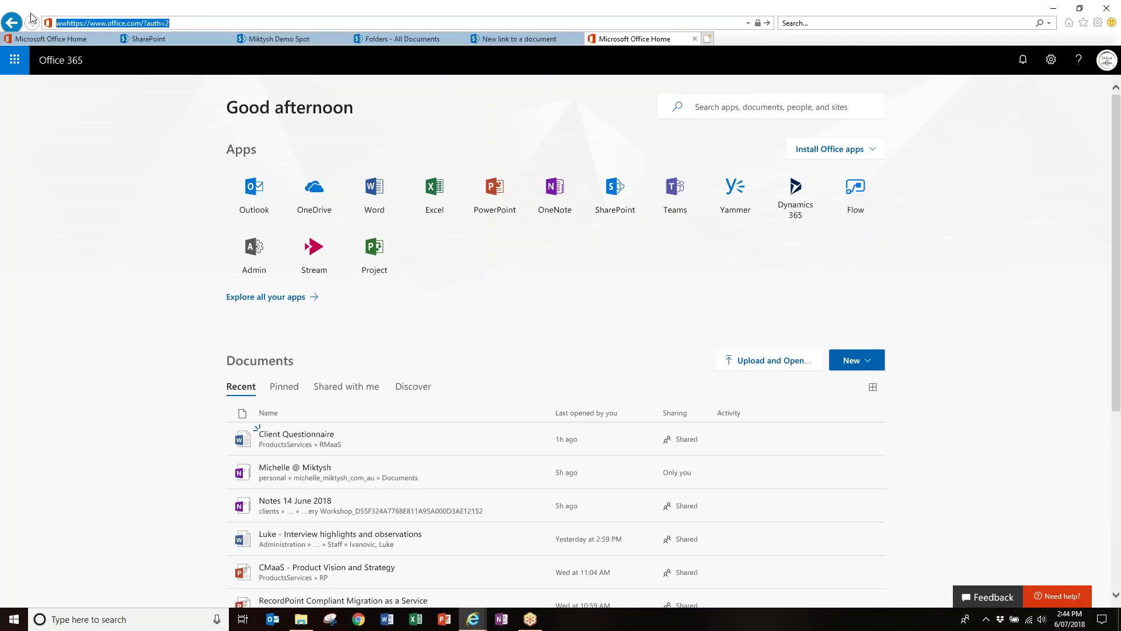
key(Delete)
text(w.)
key(Return)
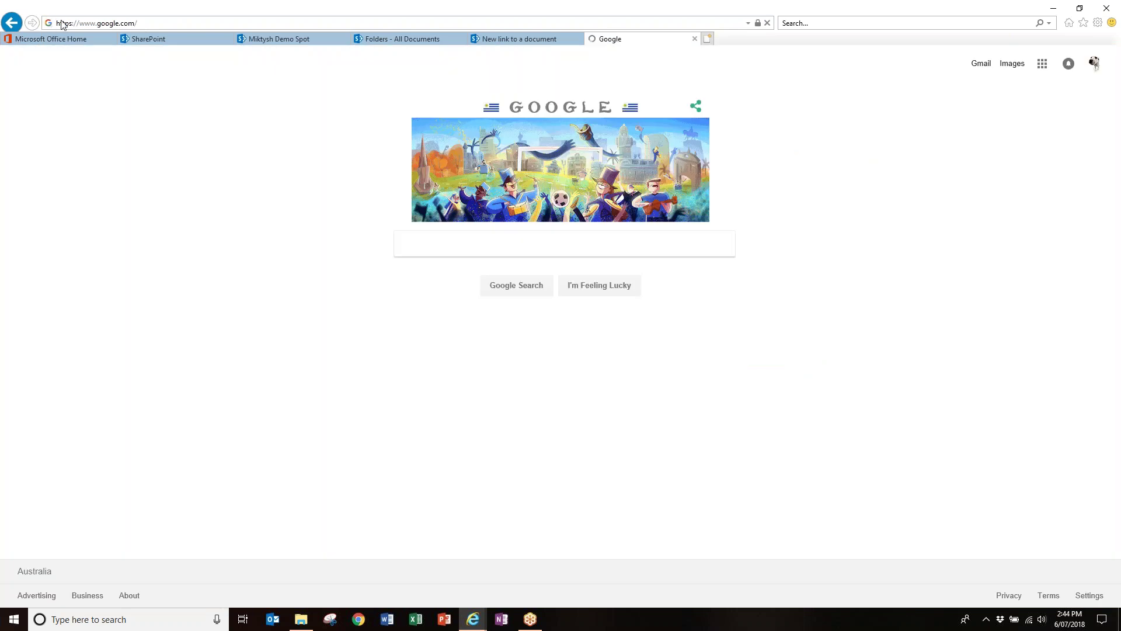
click(149, 23)
key(ctrl+c)
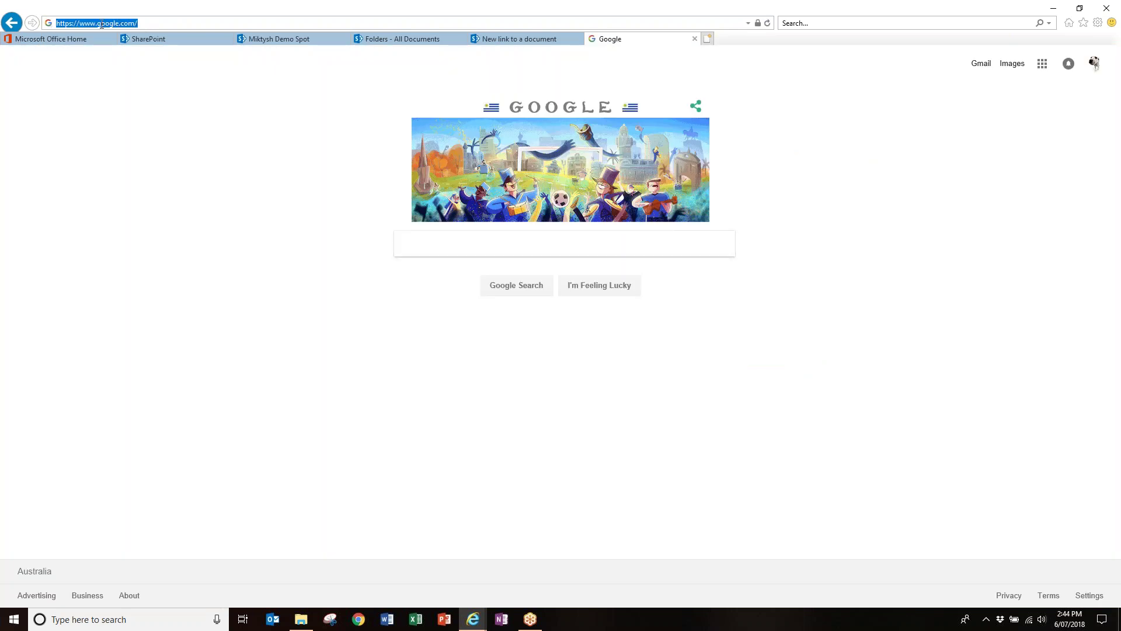
click(525, 39)
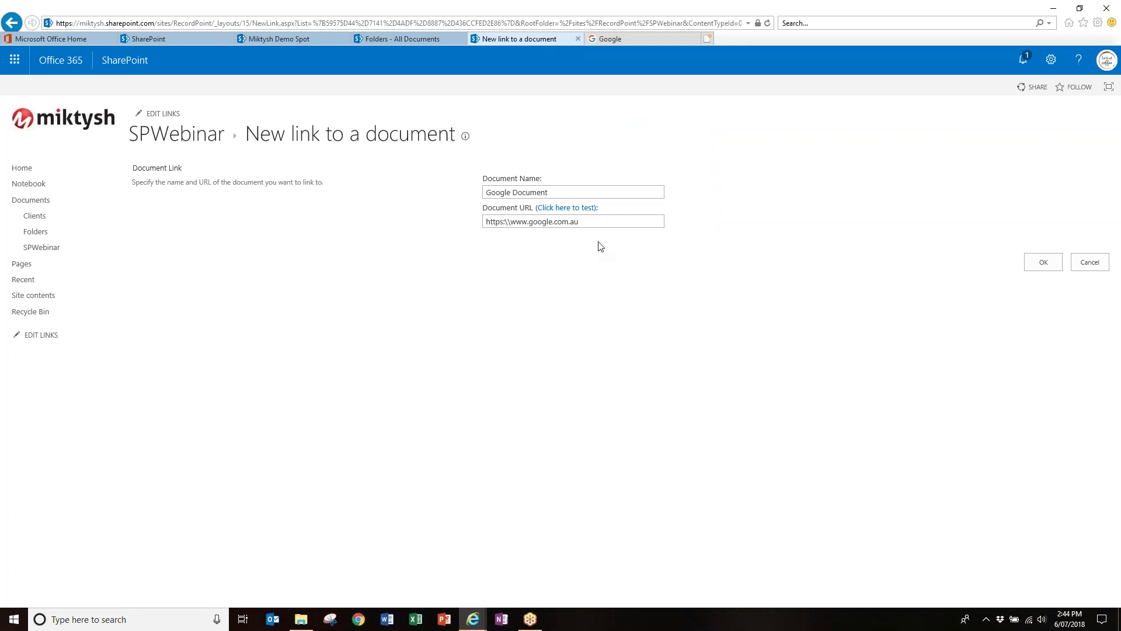
drag(597, 224, 476, 221)
key(ctrl+v)
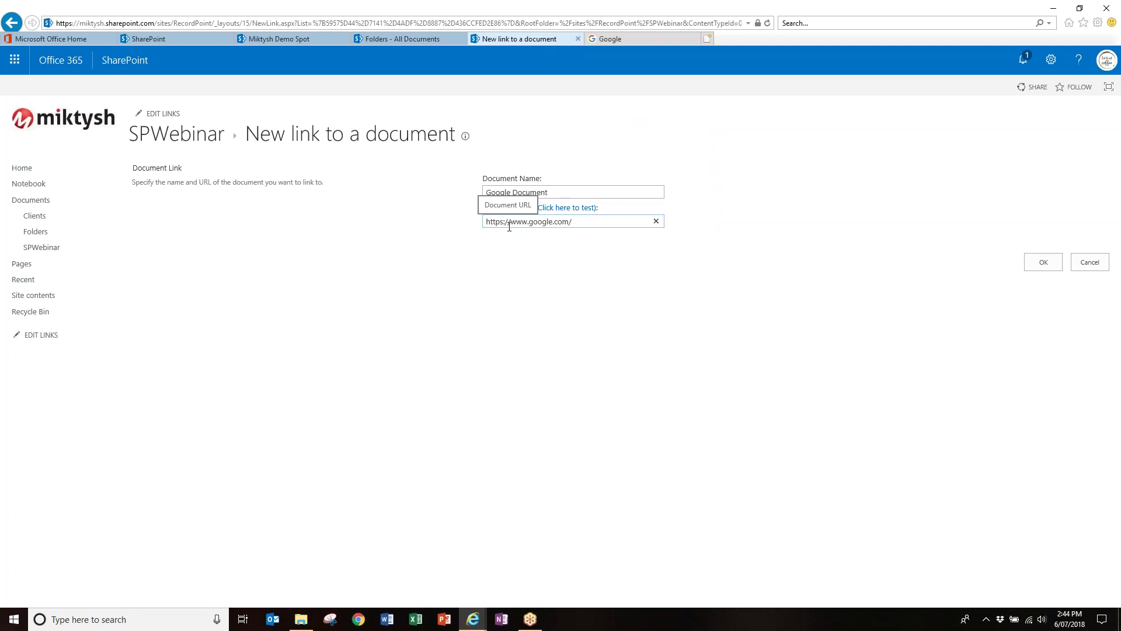
click(1053, 268)
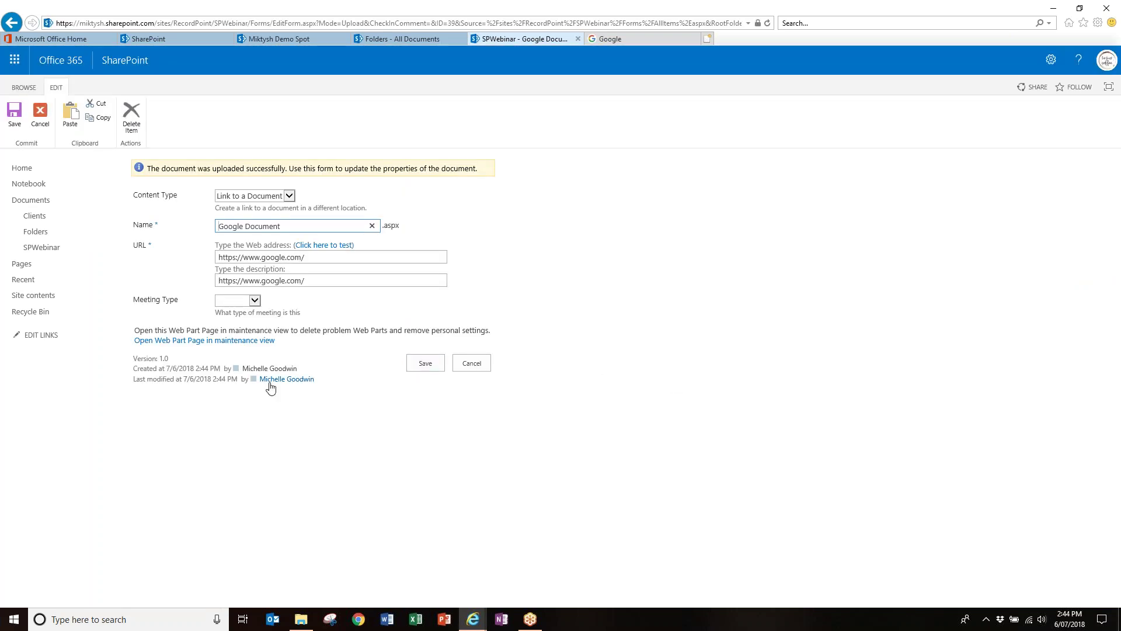
click(427, 370)
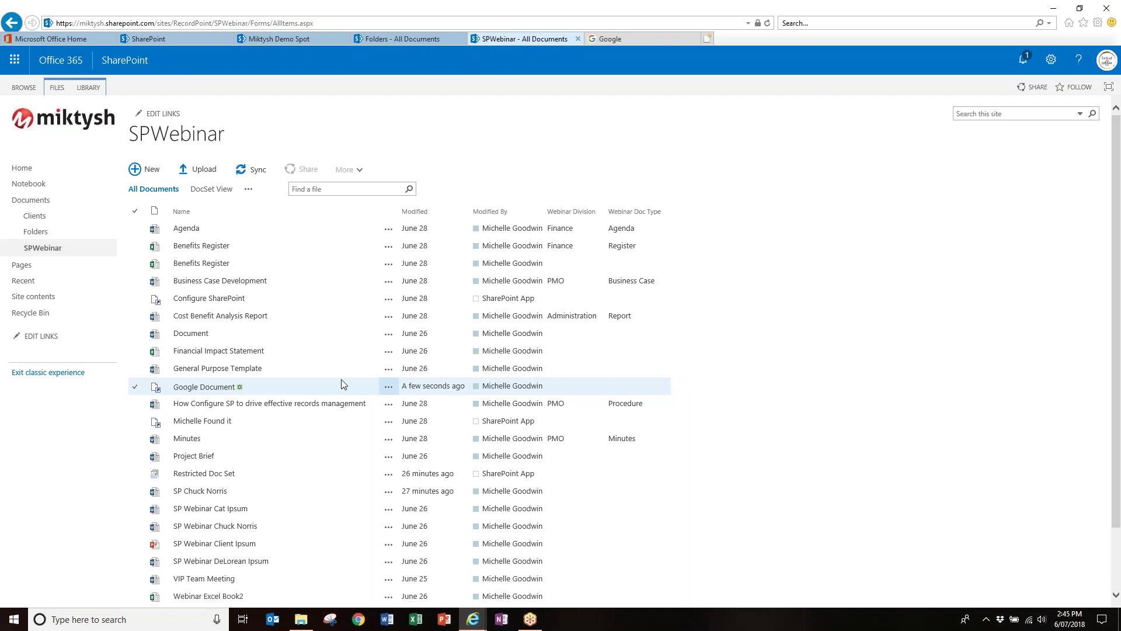
Edit the properties of the document VIP Team Meeting and set its content type to Webinar Document.
scroll(612, 369, down, 2)
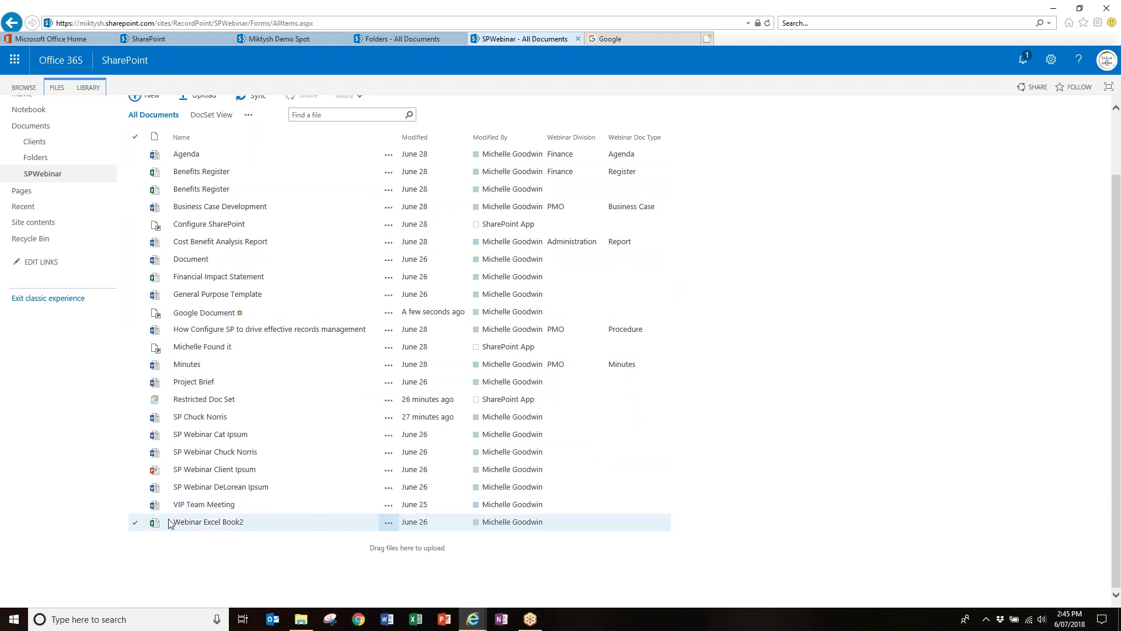
click(138, 510)
scroll(280, 473, up, 2)
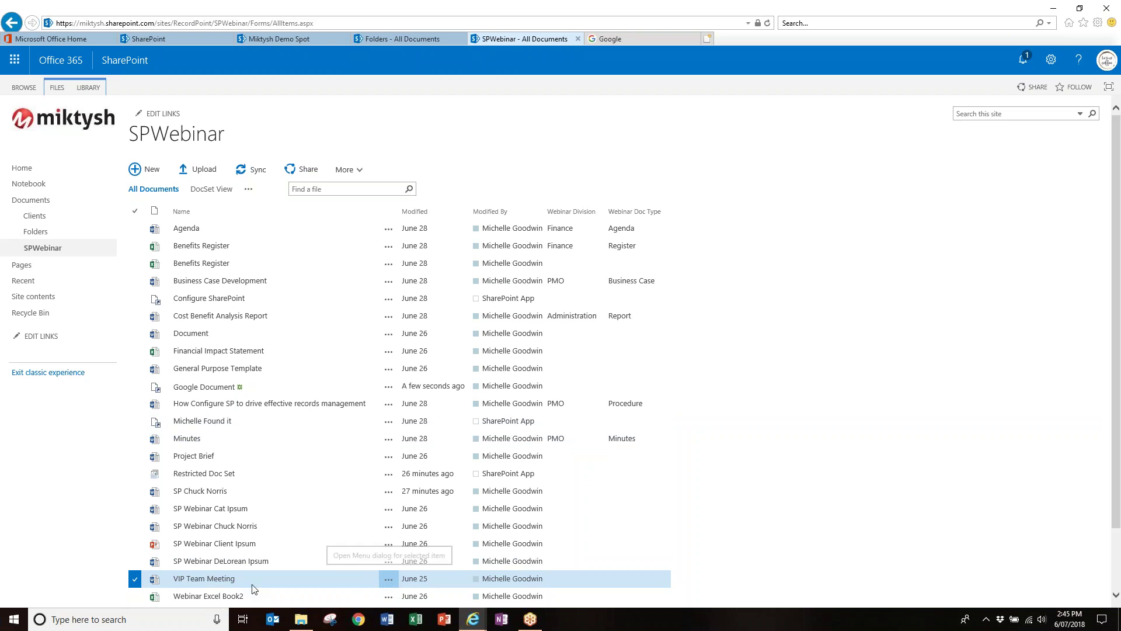
click(57, 89)
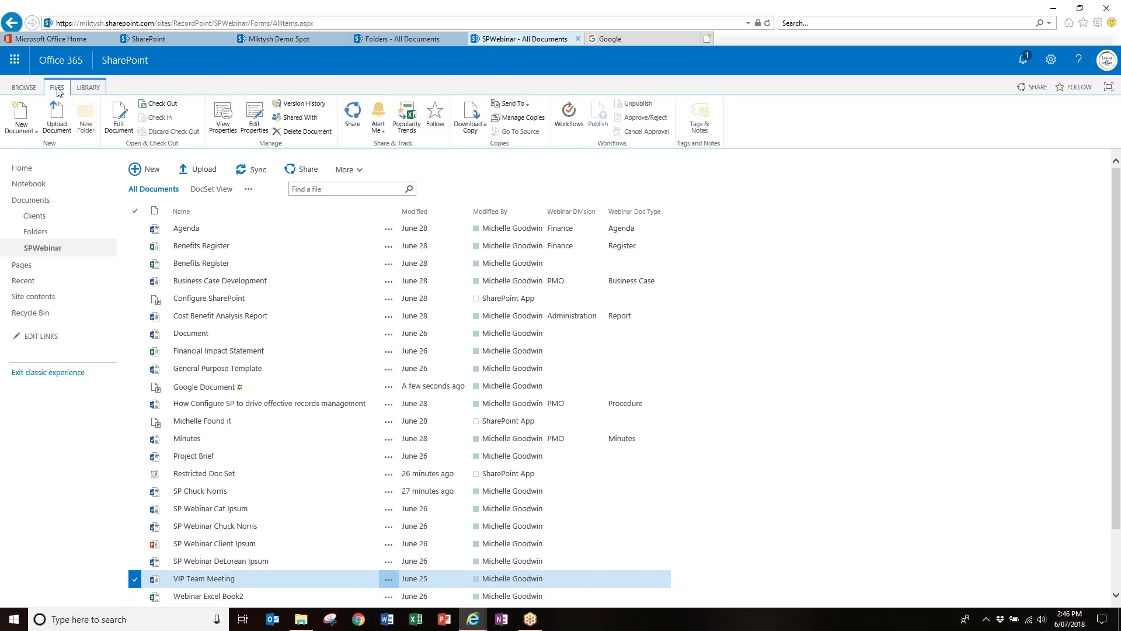
click(251, 117)
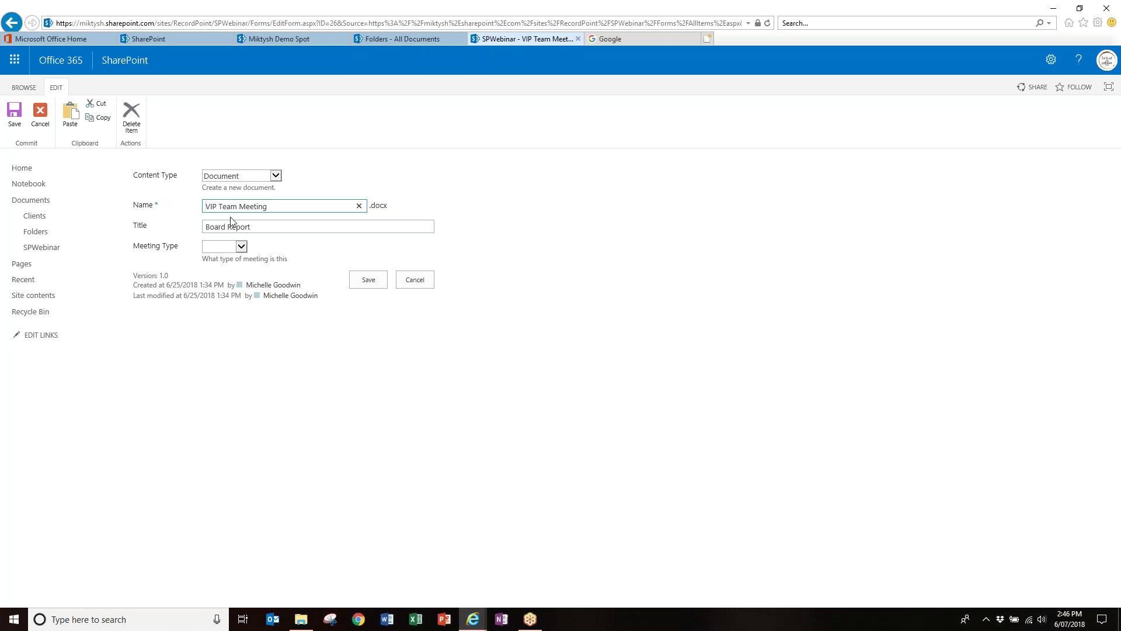
click(251, 175)
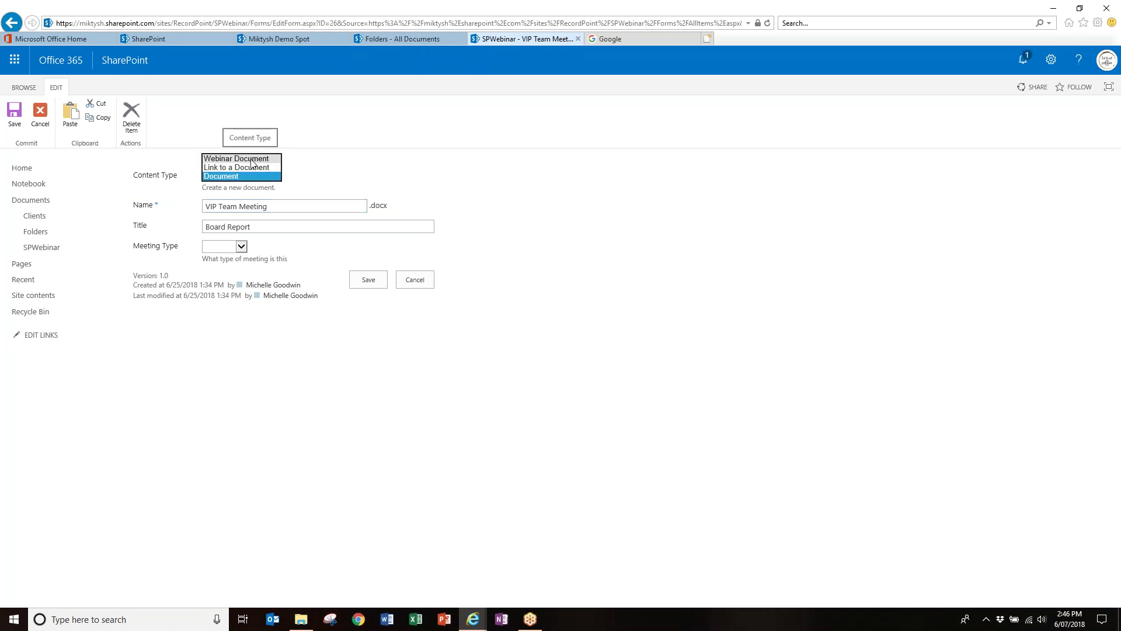
click(252, 163)
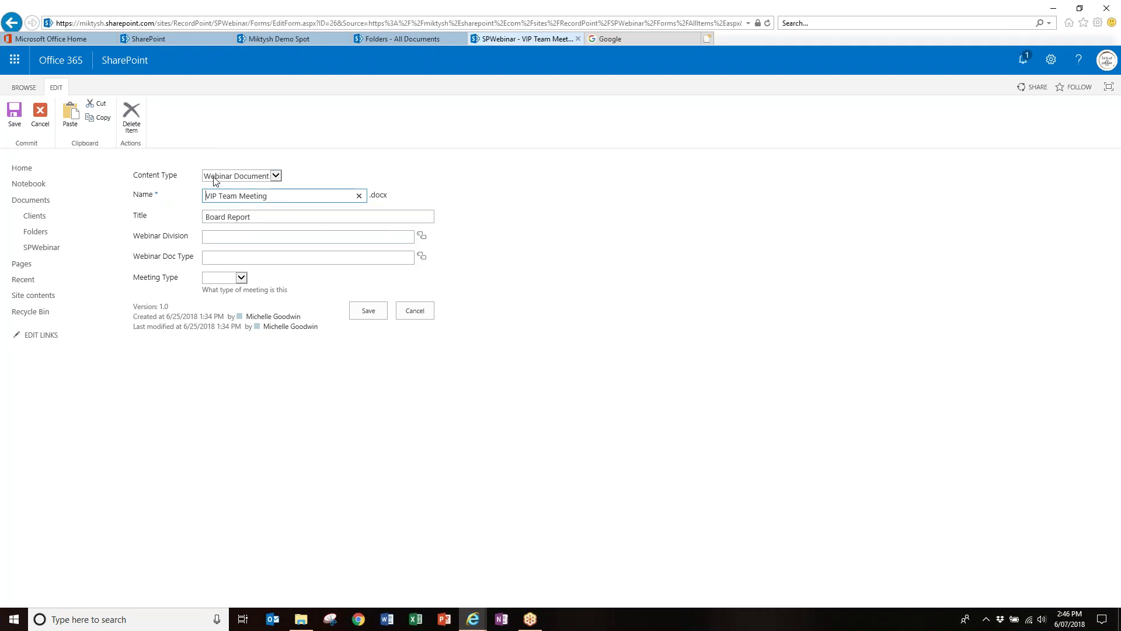
Set the Webinar Division of VIP Team Meeting to the term PMO.
click(397, 236)
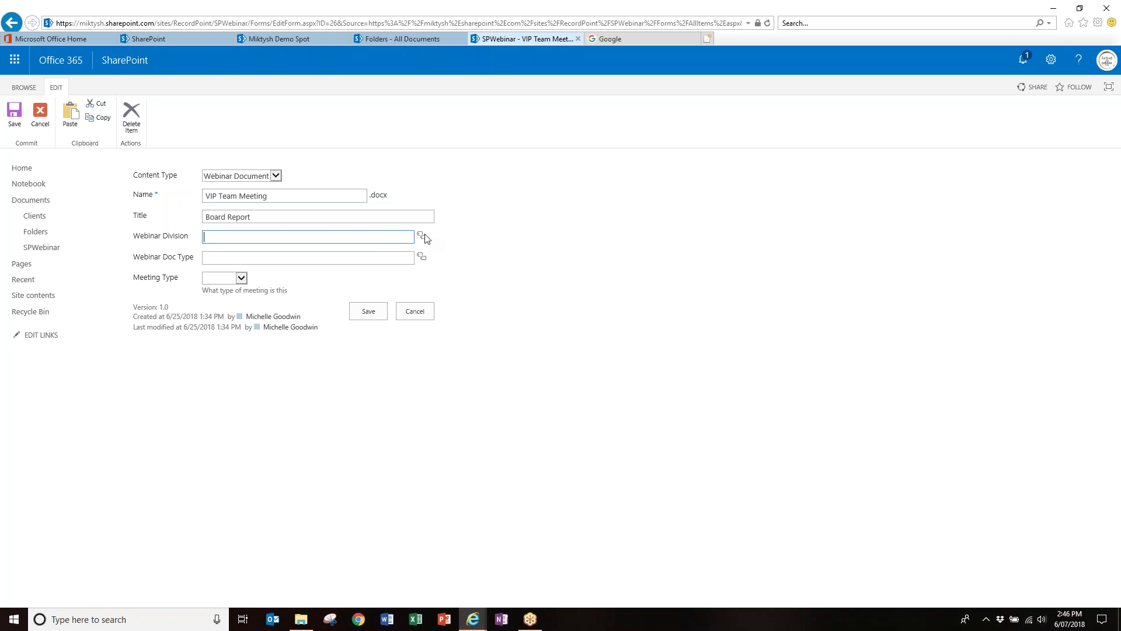
click(422, 236)
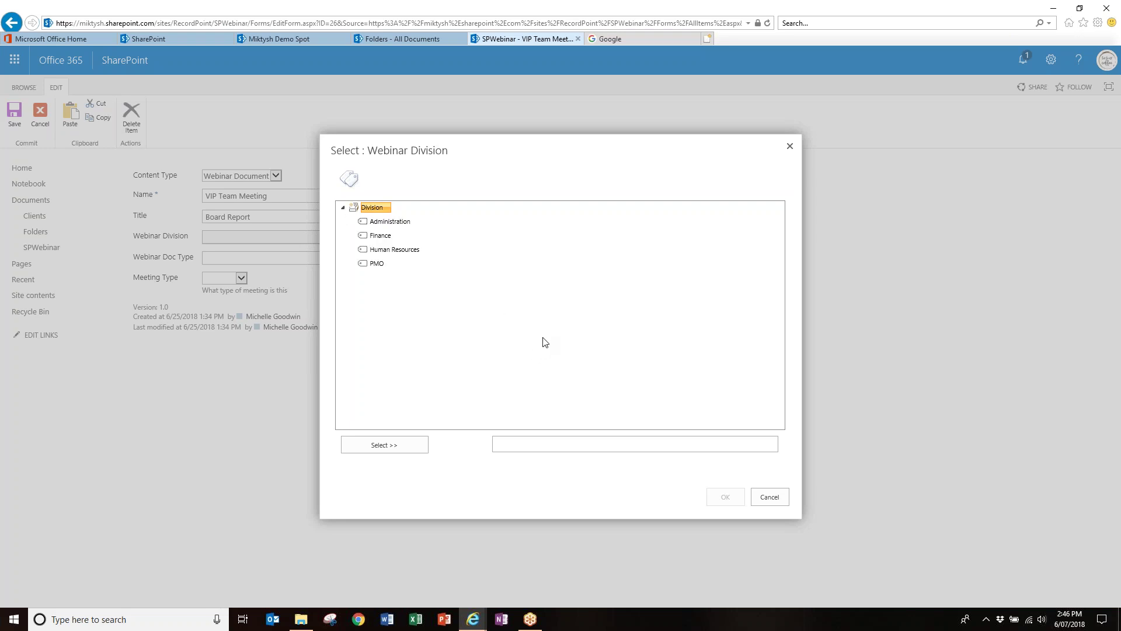
click(378, 264)
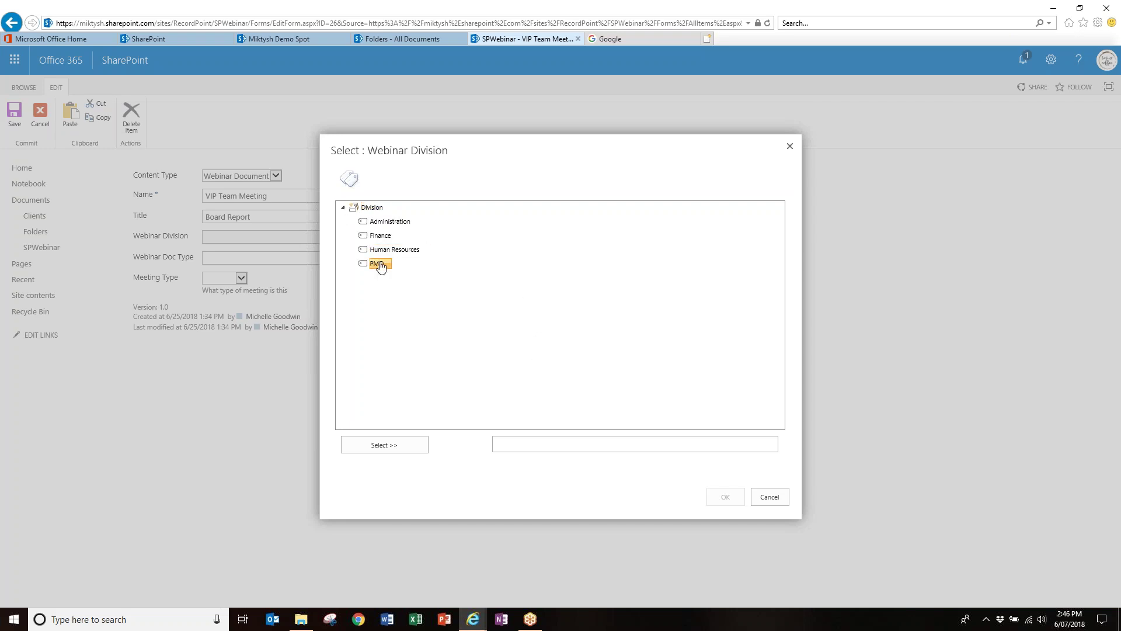
double_click(380, 266)
click(726, 495)
Set the Webinar Doc Type of VIP Team Meeting to Planning and save the document's properties.
click(421, 257)
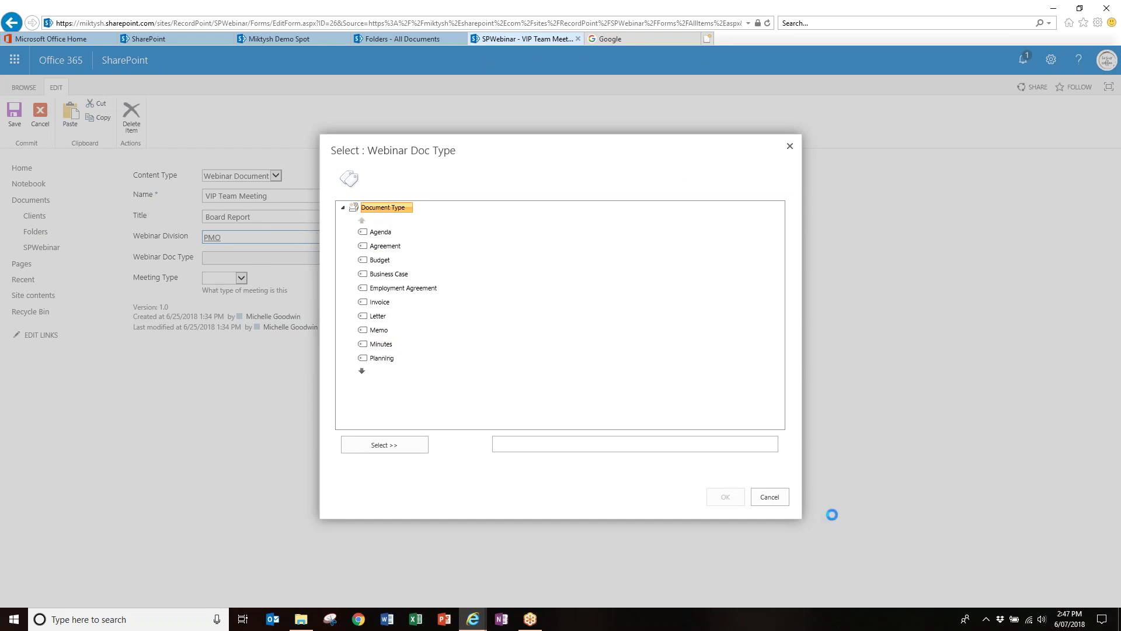
click(769, 497)
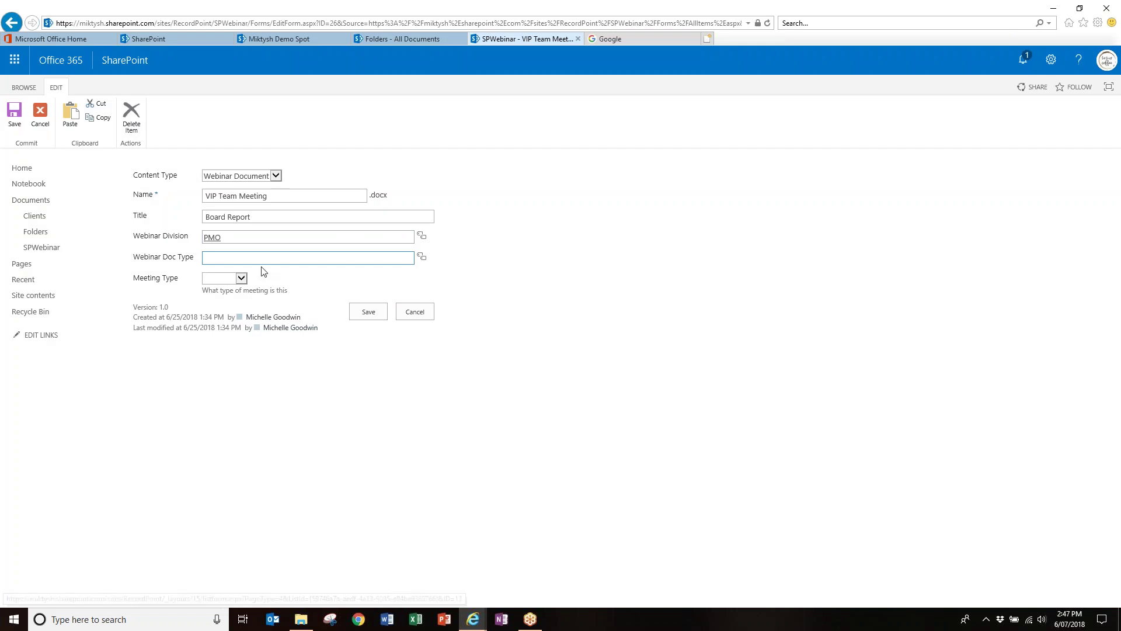
text(Pla)
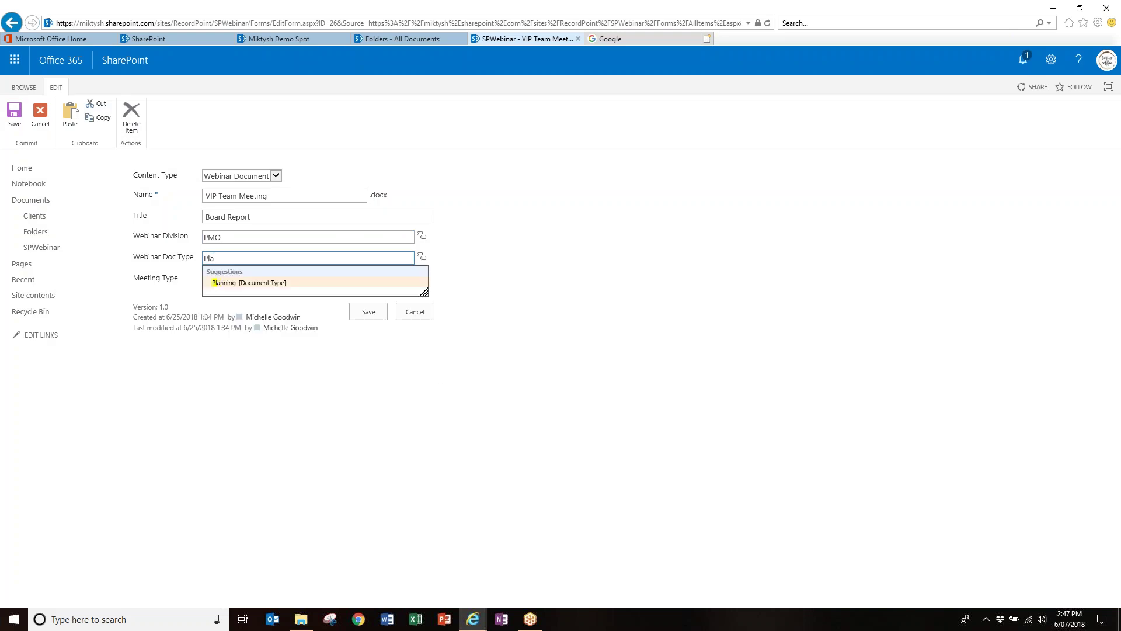
click(274, 282)
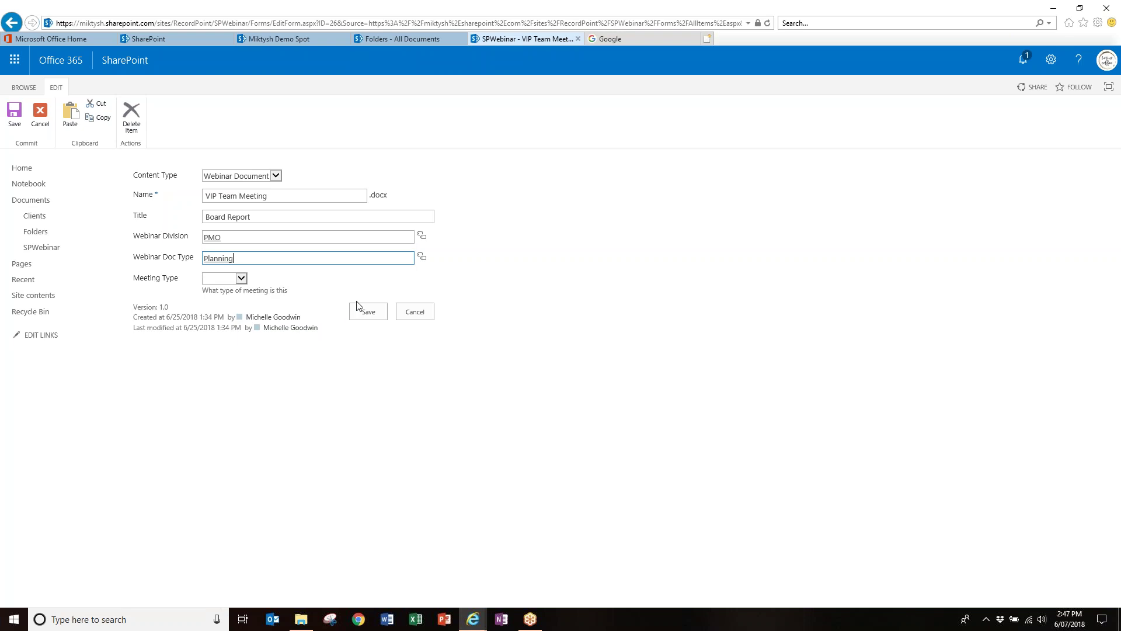
click(372, 314)
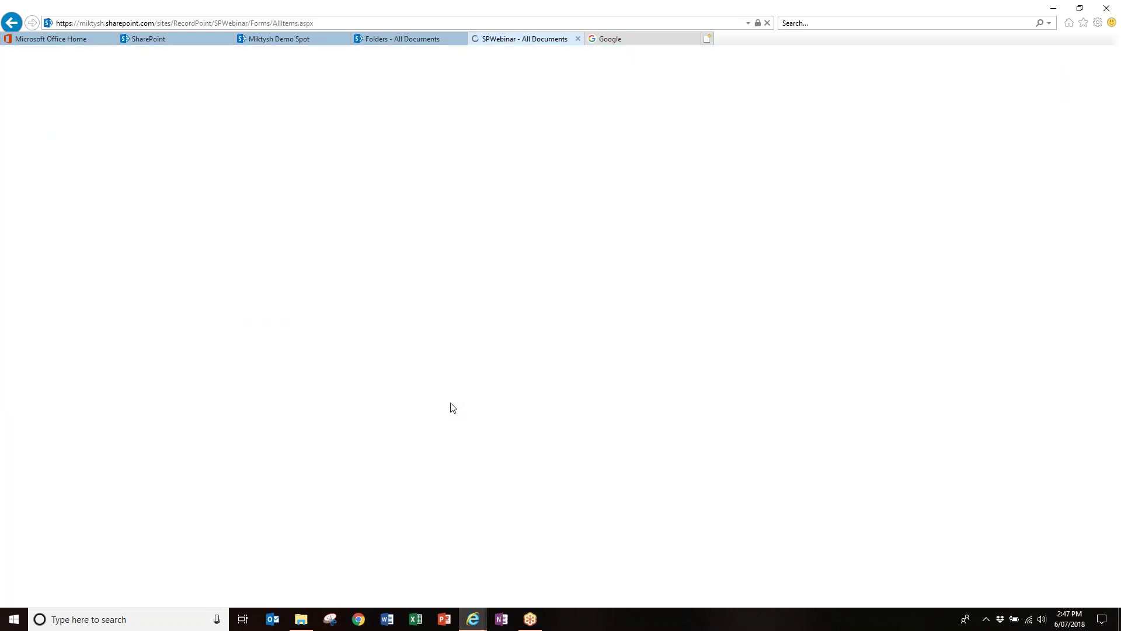
Check the Webinar Division and Webinar Doc Type values of VIP Team Meeting in the SPWebinar document list.
scroll(613, 461, down, 2)
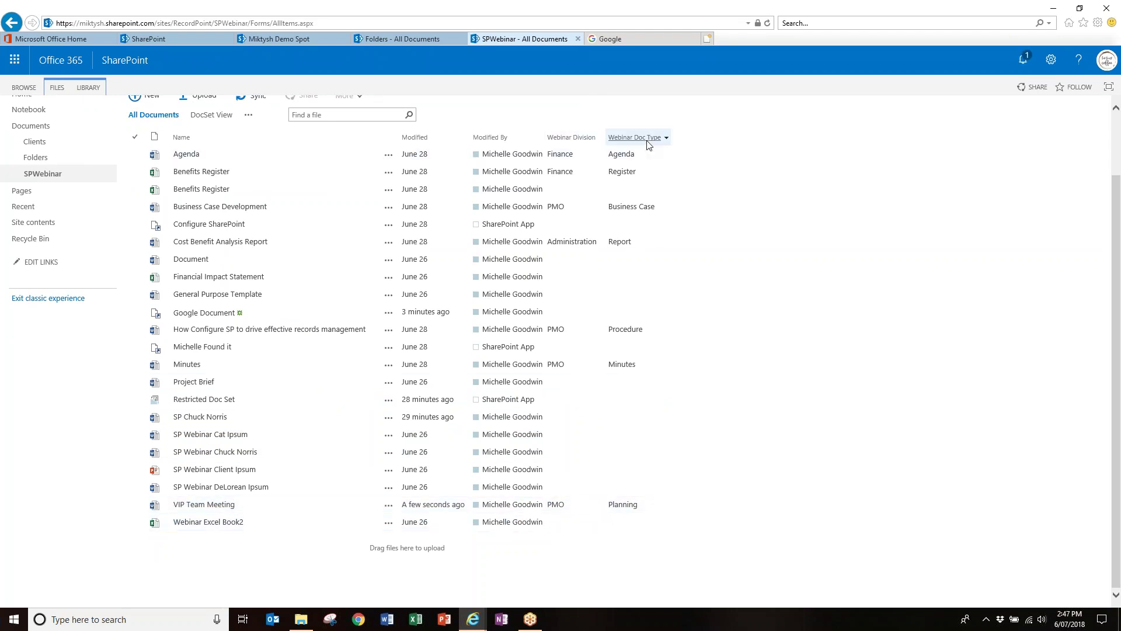
click(610, 244)
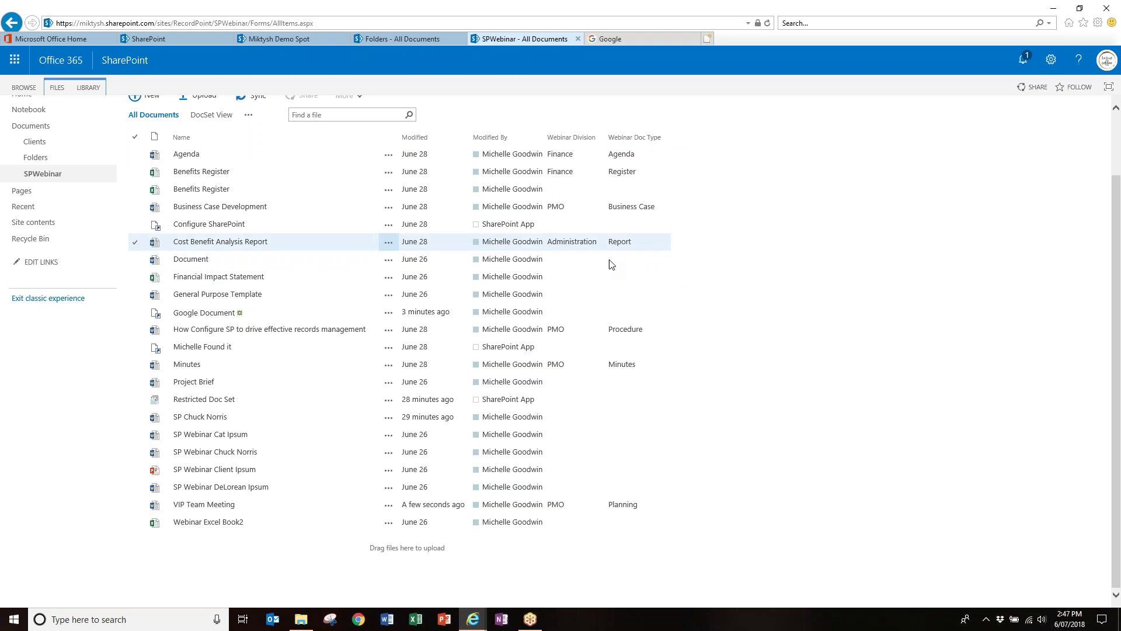
click(279, 508)
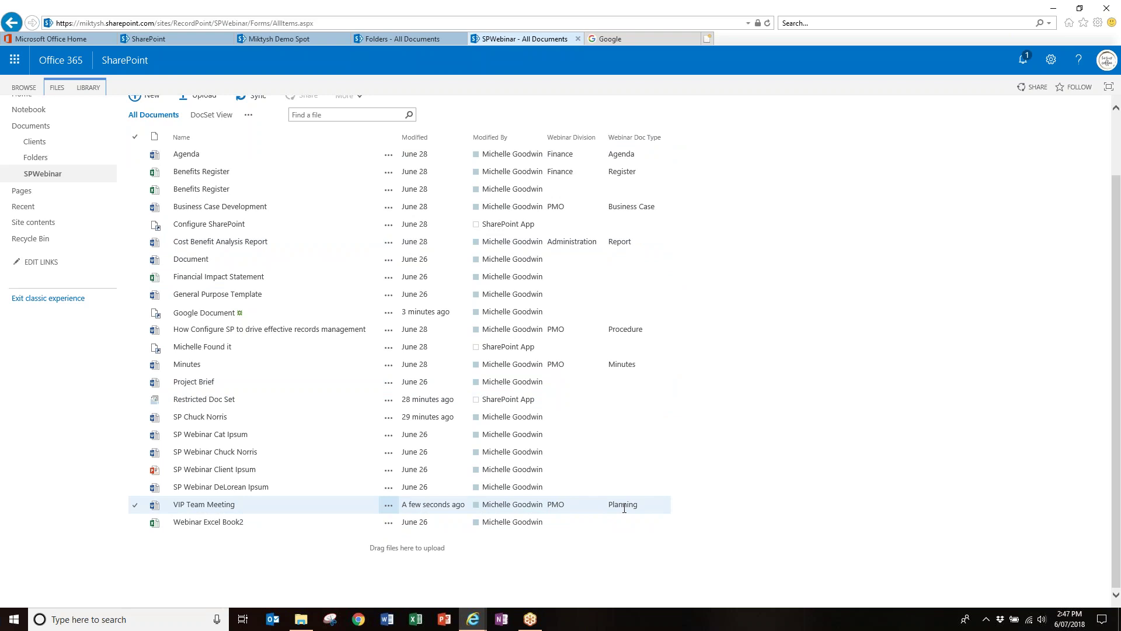
click(652, 469)
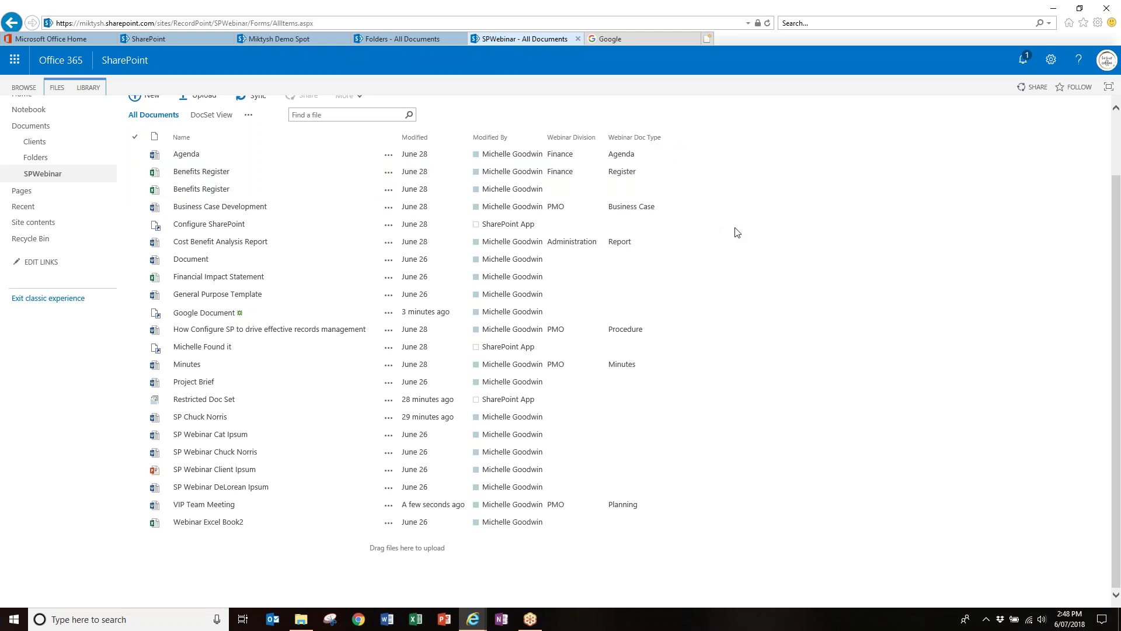
Review the content types offered for a new document in the SPWebinar library without creating one.
scroll(736, 232, up, 2)
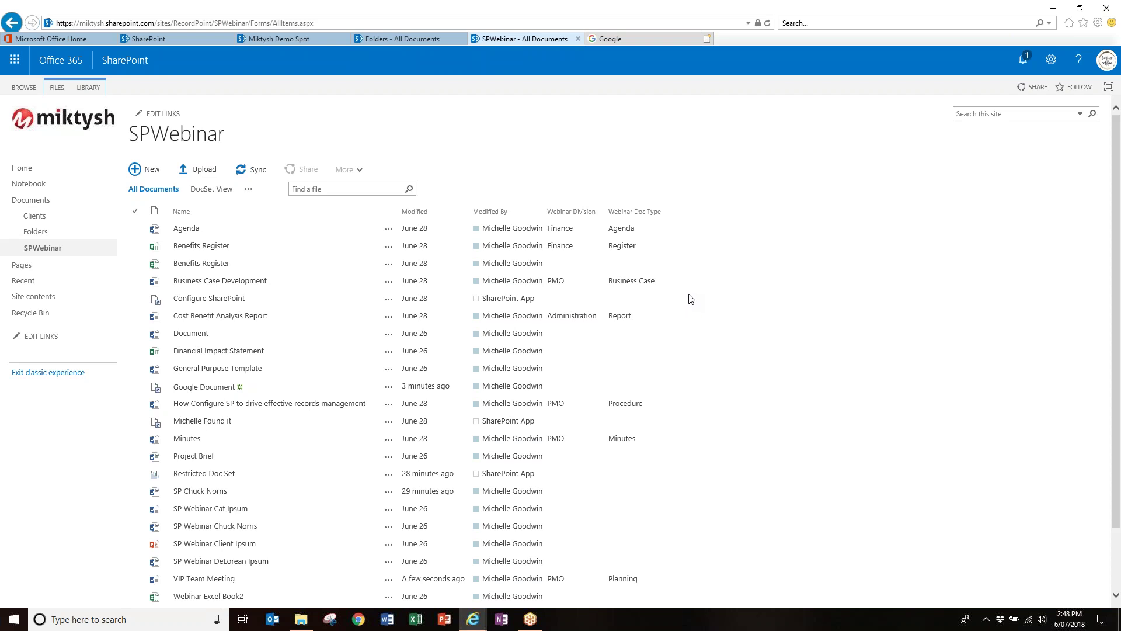
click(58, 89)
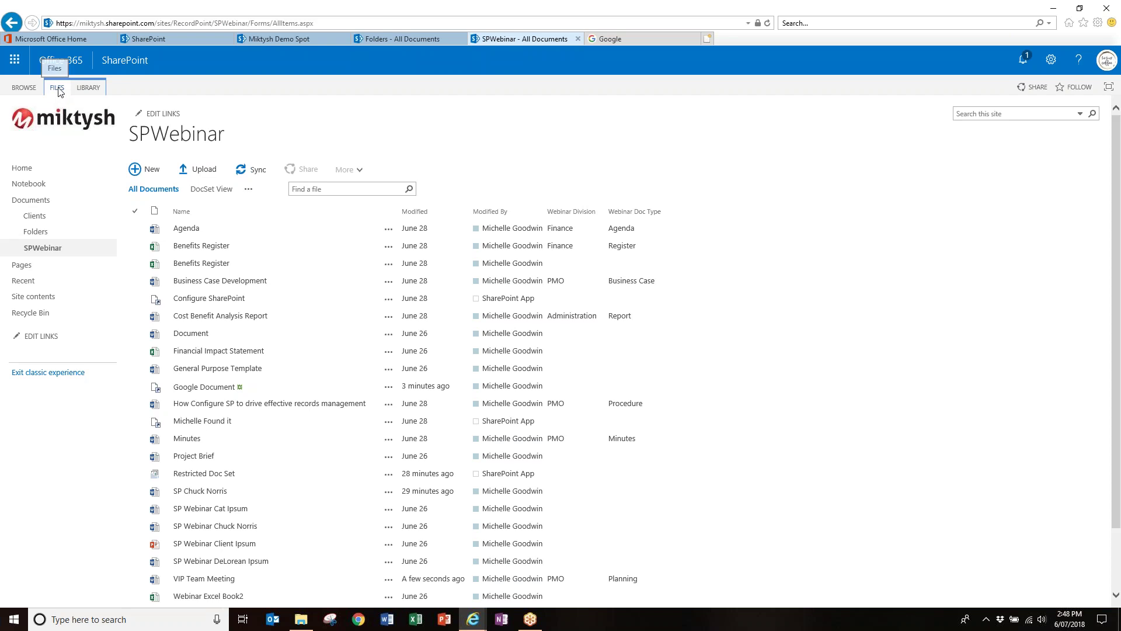
click(21, 125)
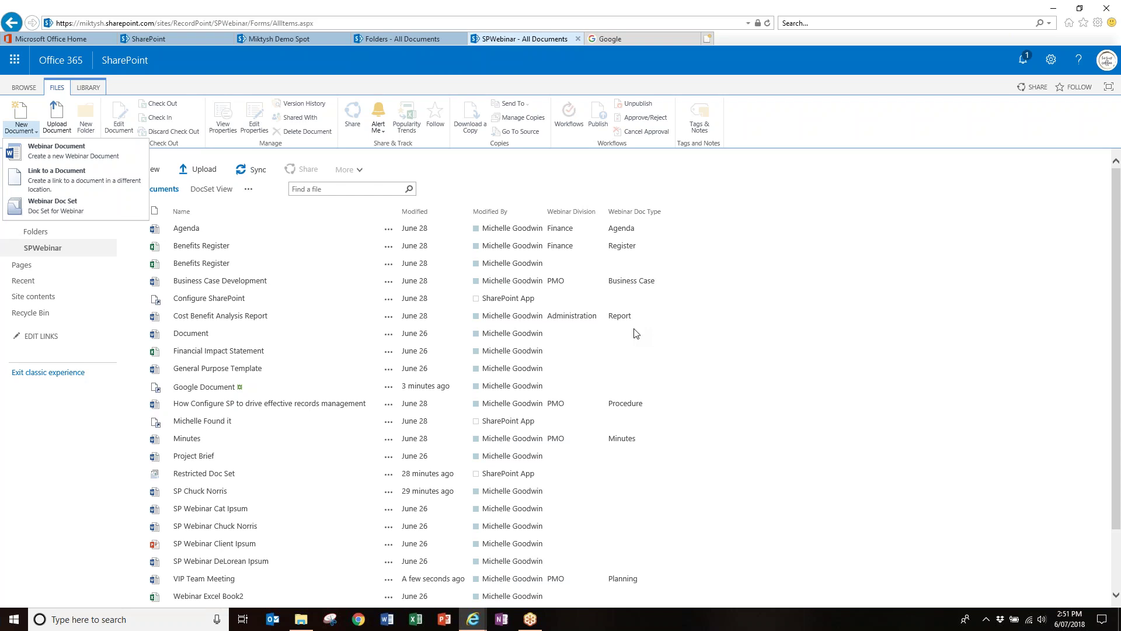
click(751, 374)
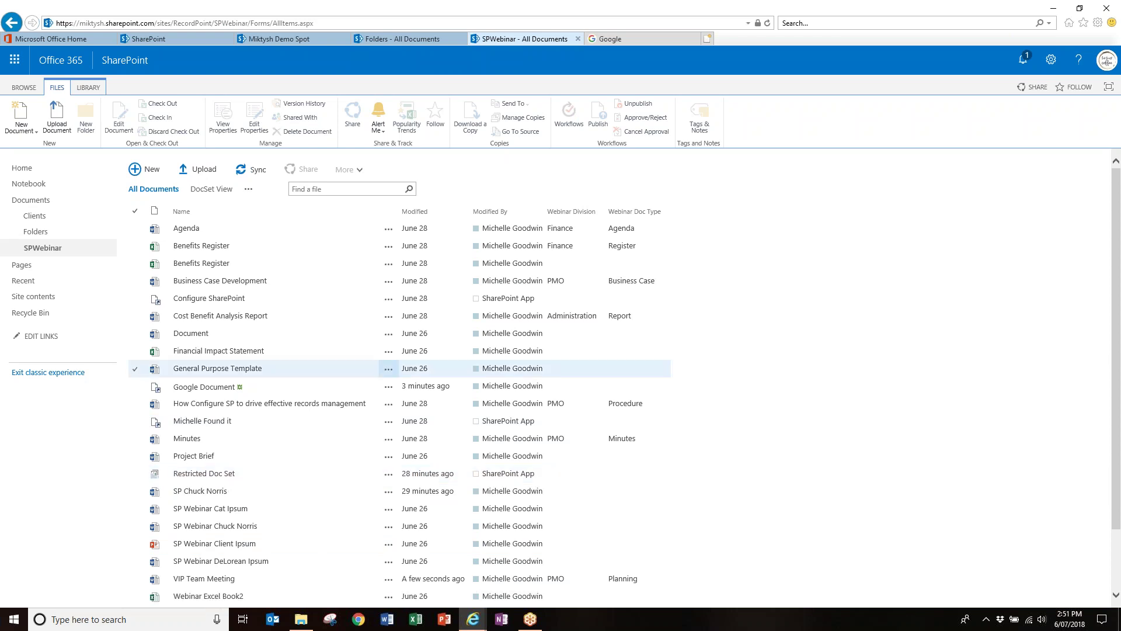
Add the Content Type column to the All Documents view of the Folders library and save the view.
click(409, 38)
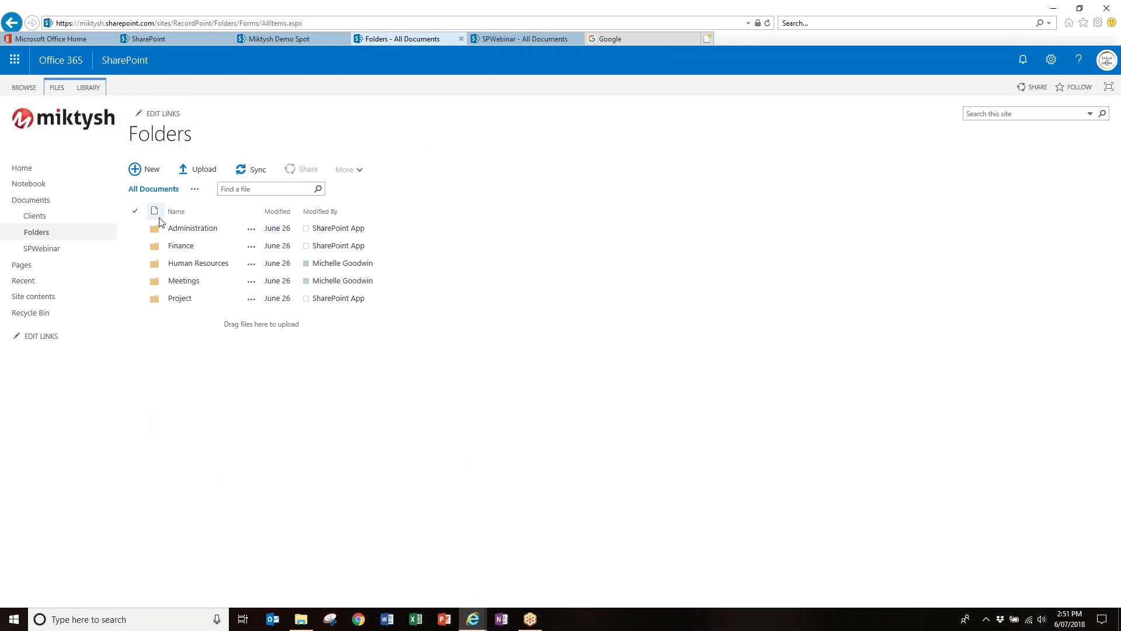
click(195, 189)
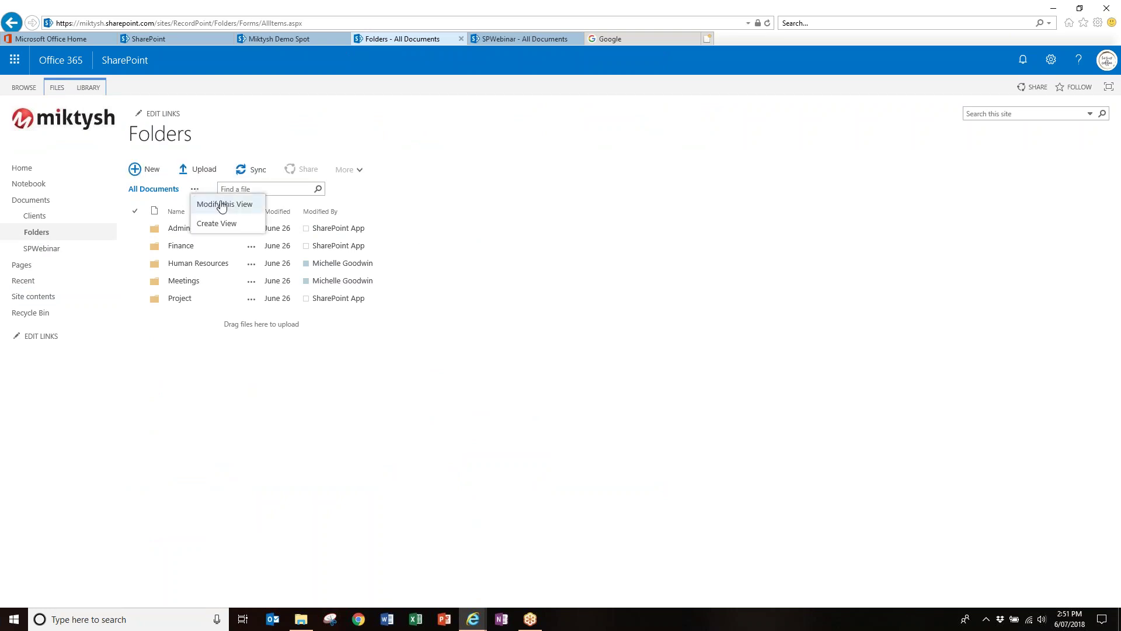
click(220, 208)
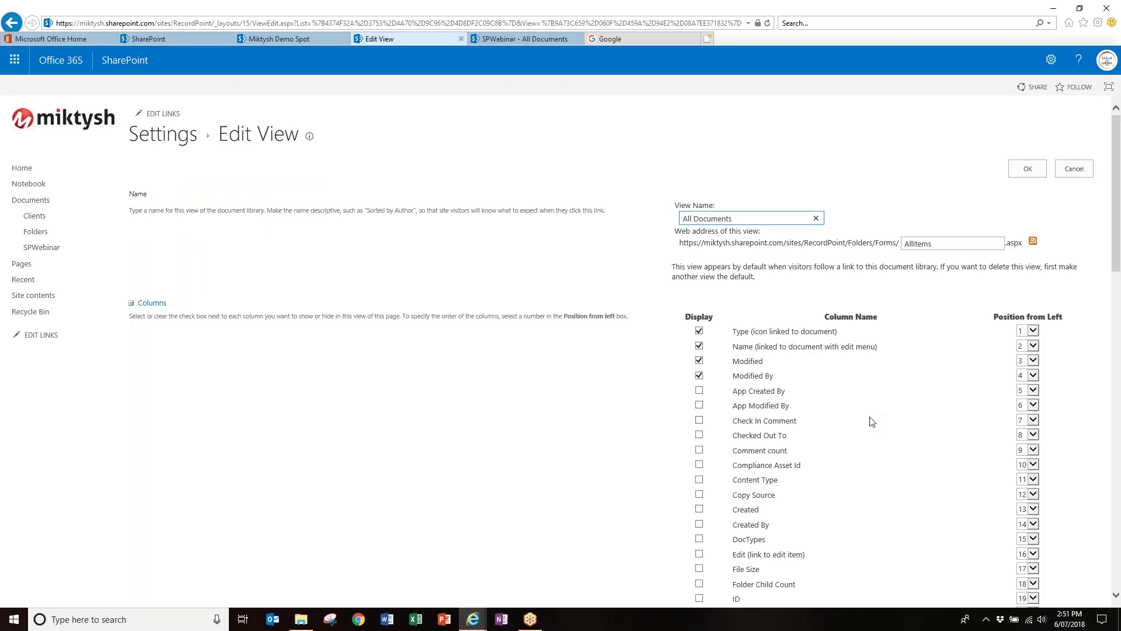
click(699, 480)
click(1027, 169)
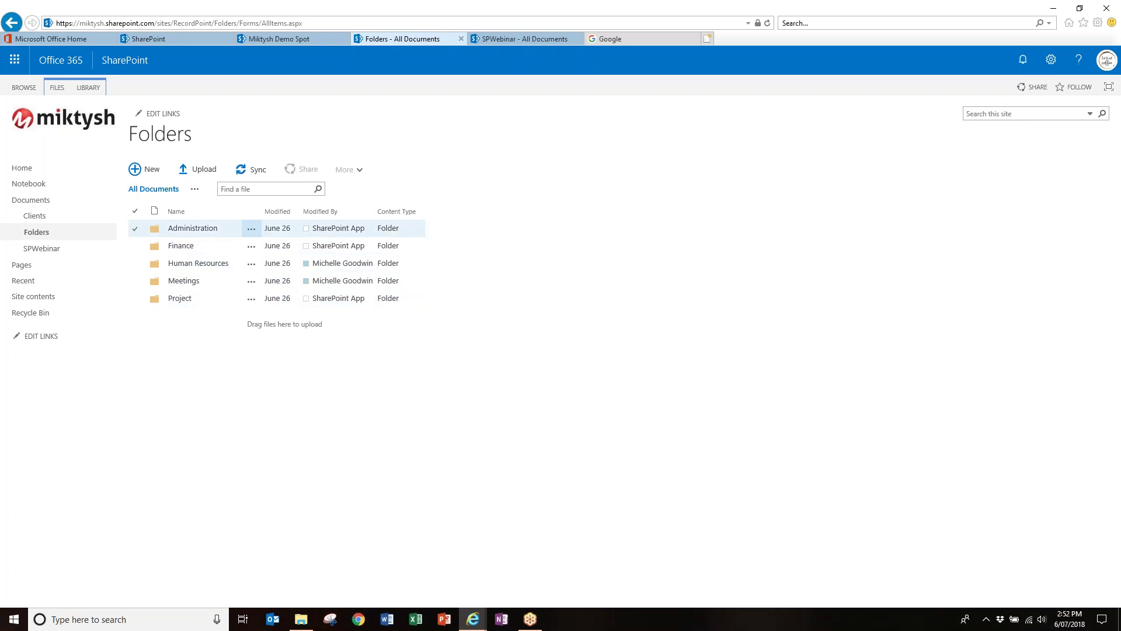
Open the Administration folder to check its document's content type, and return to the top level of the Folders library.
click(193, 232)
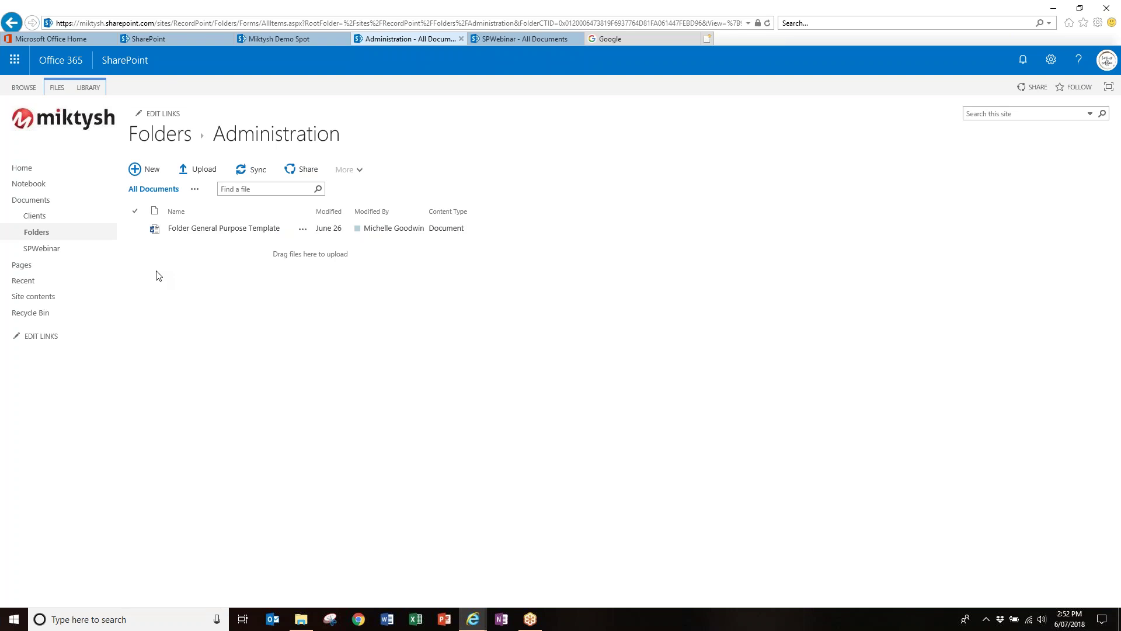
click(151, 196)
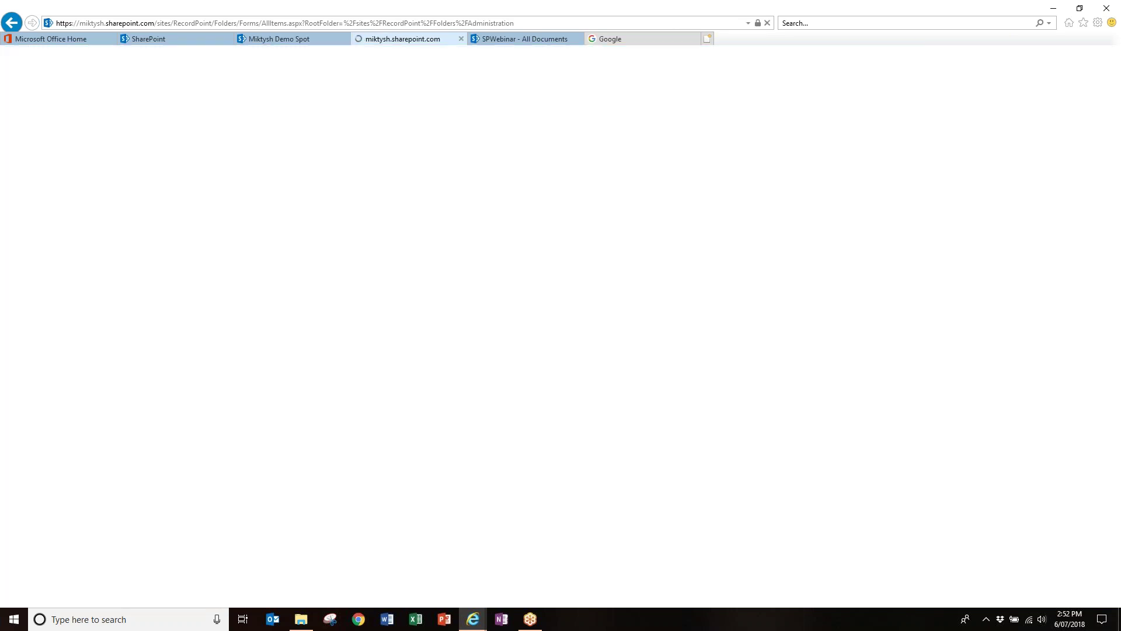
click(39, 233)
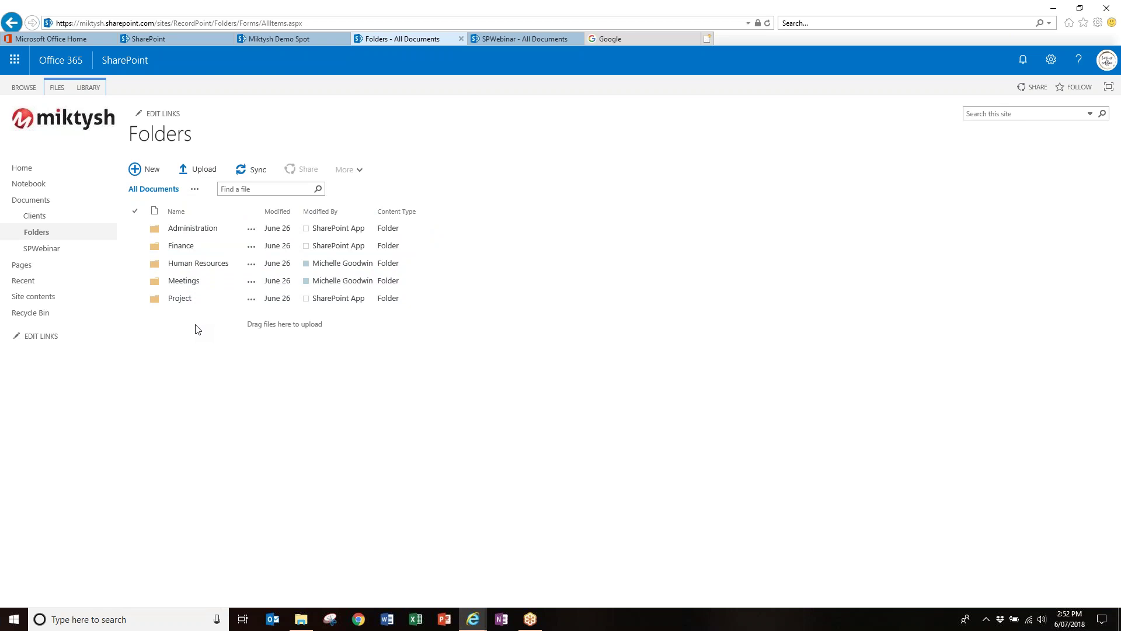
Open the Restricted Doc Set in the SPWebinar library to view its description and contents, and return to the library.
click(520, 39)
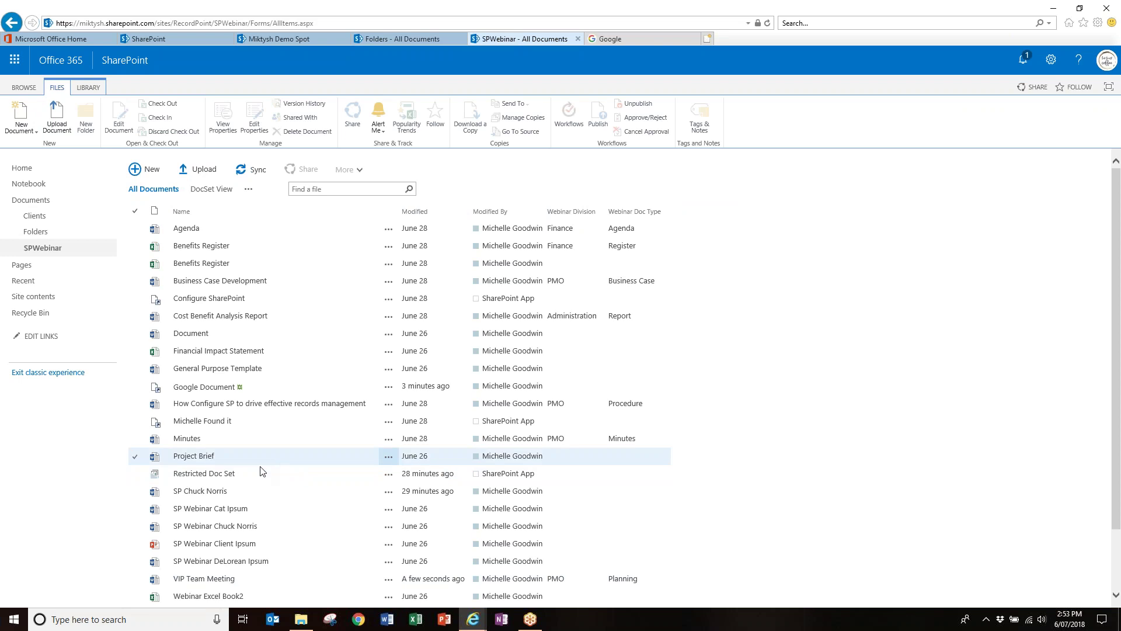
click(203, 474)
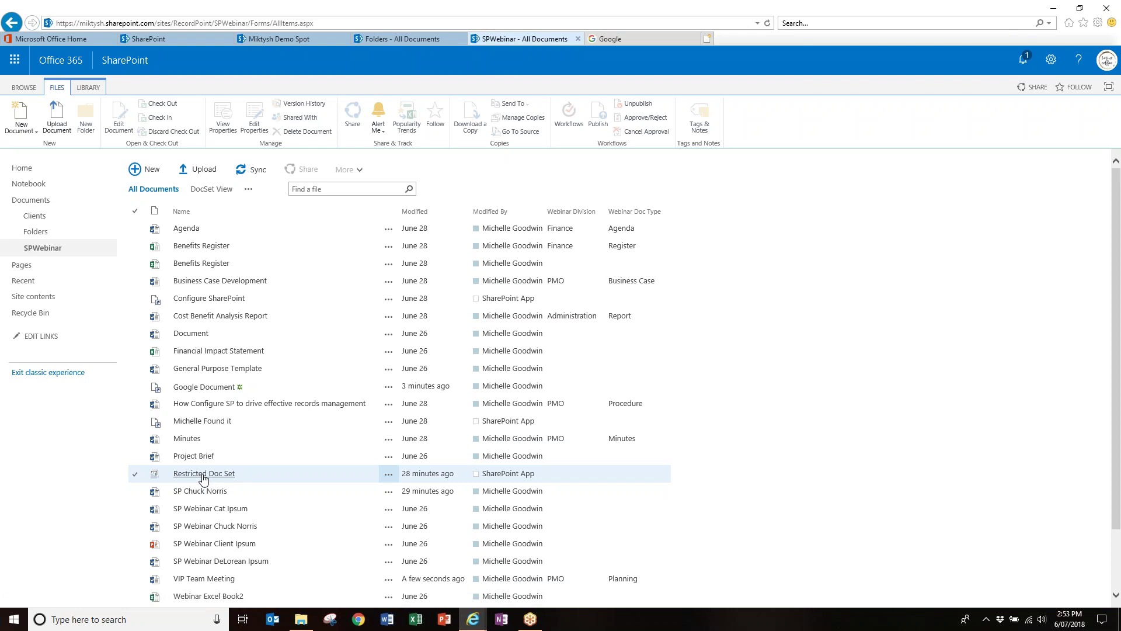
click(203, 474)
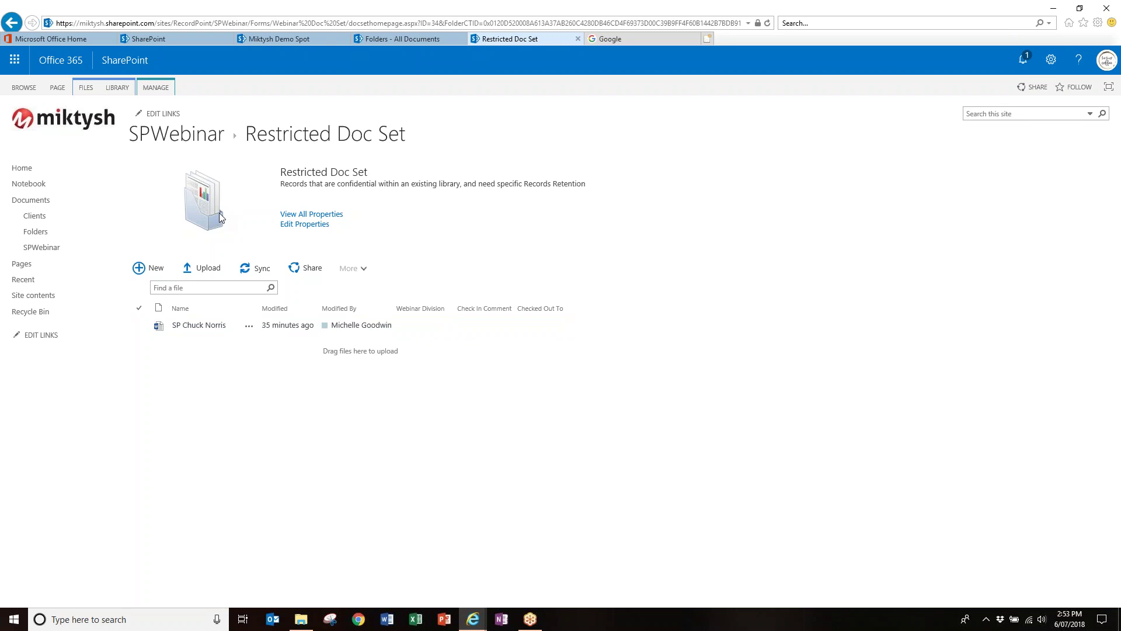
click(193, 140)
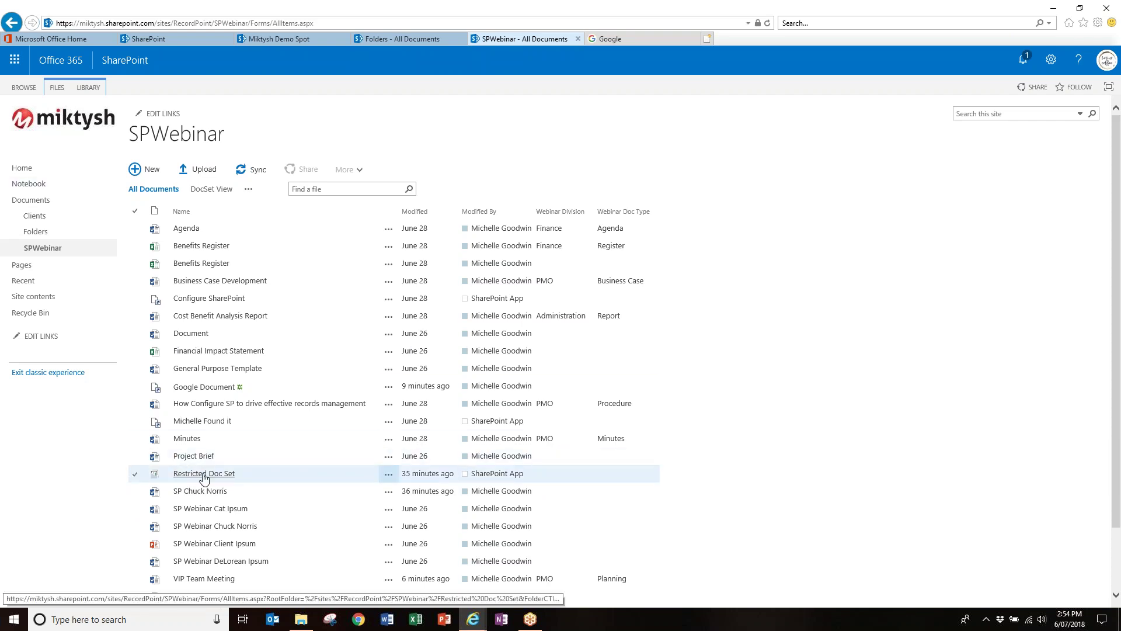
Look up the Webinar Doc Set option among SPWebinar's new item choices and close the choices without creating anything.
click(59, 89)
click(21, 120)
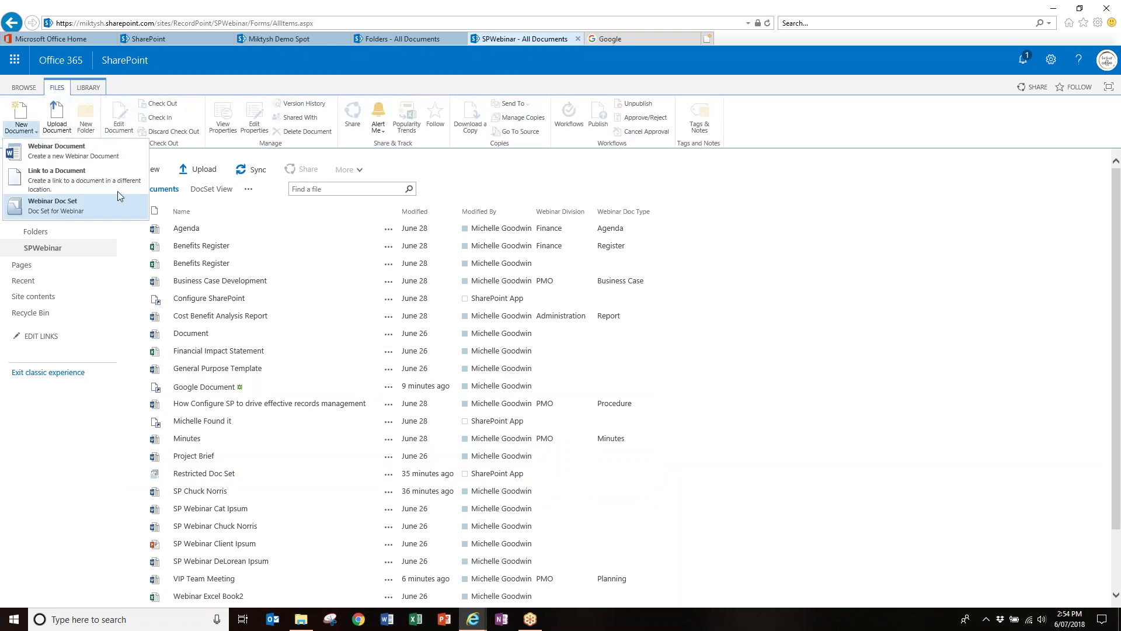
click(136, 168)
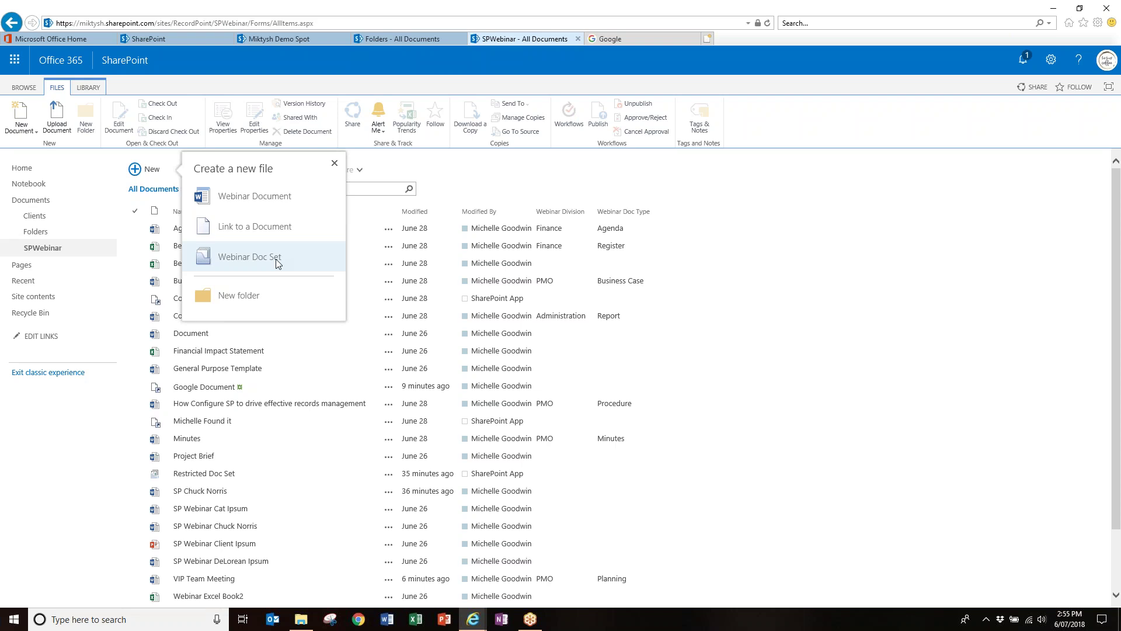
click(771, 432)
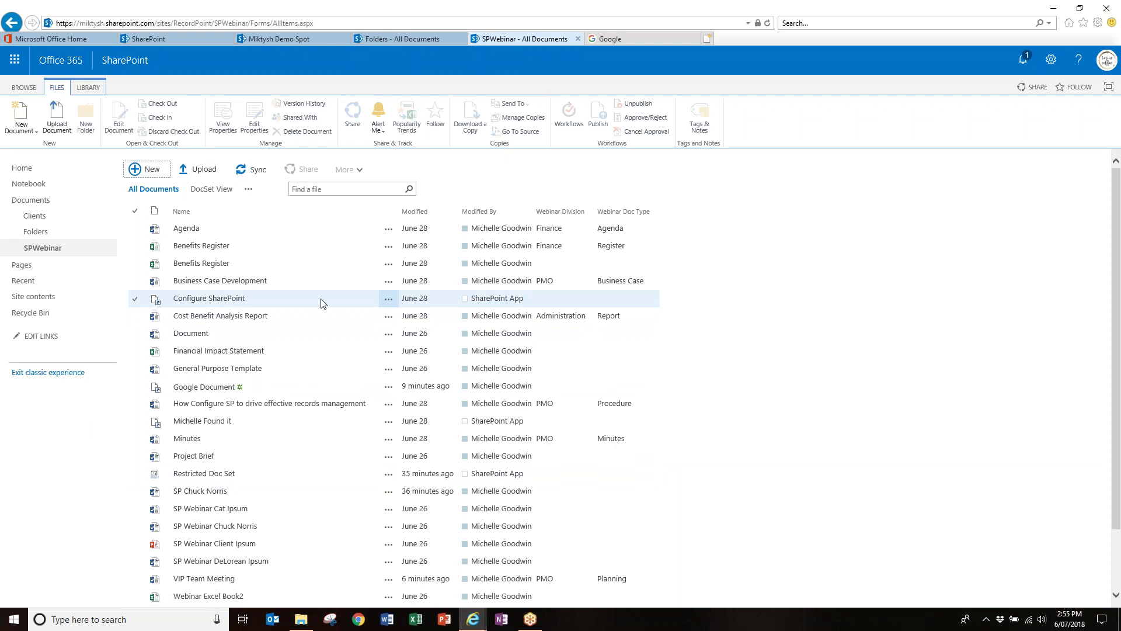
Switch SPWebinar to the modern experience, look through its document list, and return to classic SharePoint.
click(35, 373)
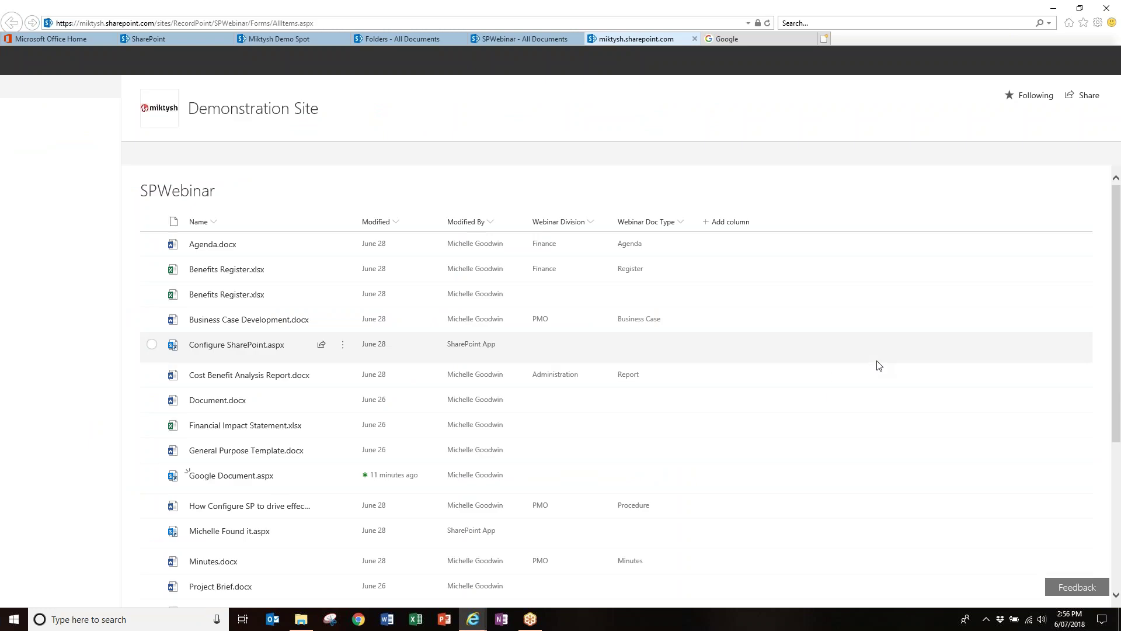
scroll(874, 363, down, 1)
scroll(874, 363, down, 1)
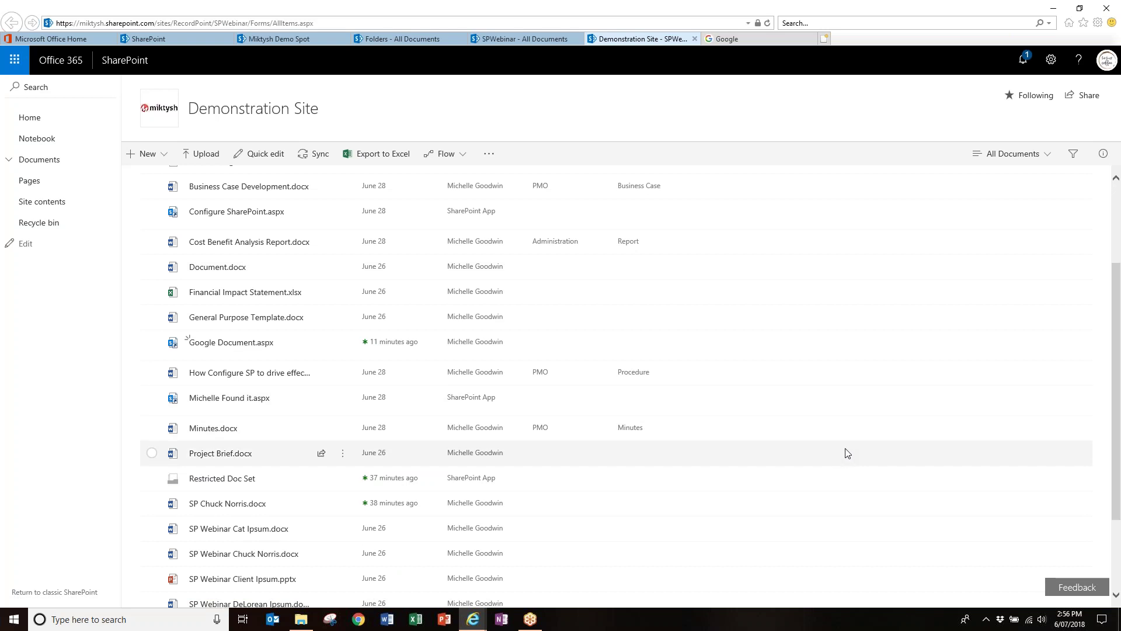
scroll(847, 453, up, 3)
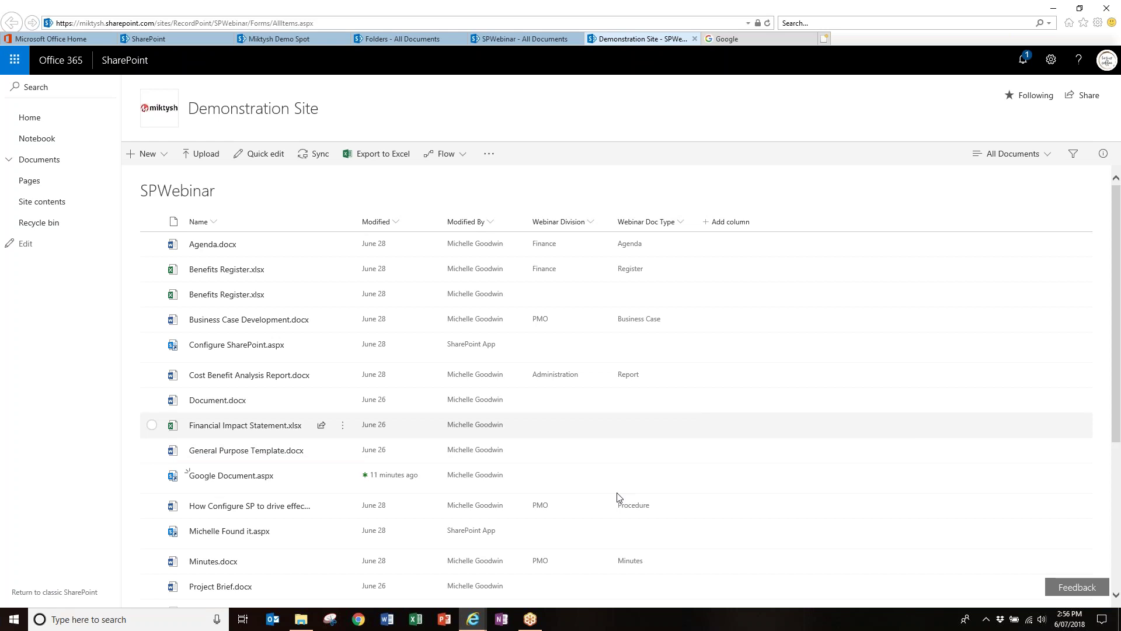
click(44, 597)
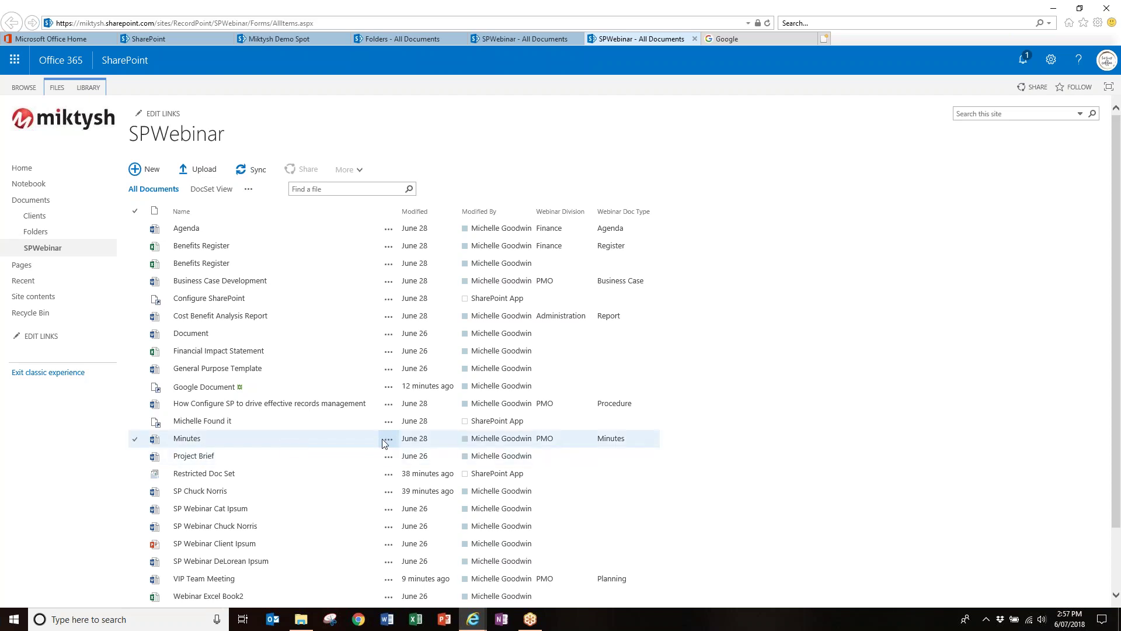
Check out the document Minutes in the SPWebinar library.
click(135, 439)
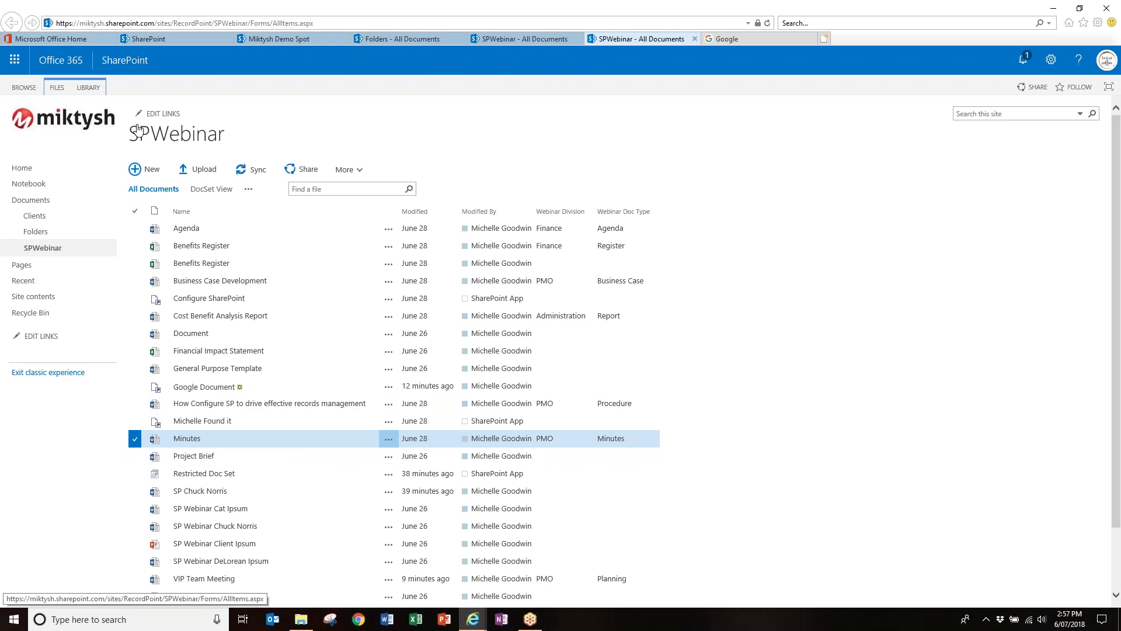
click(58, 88)
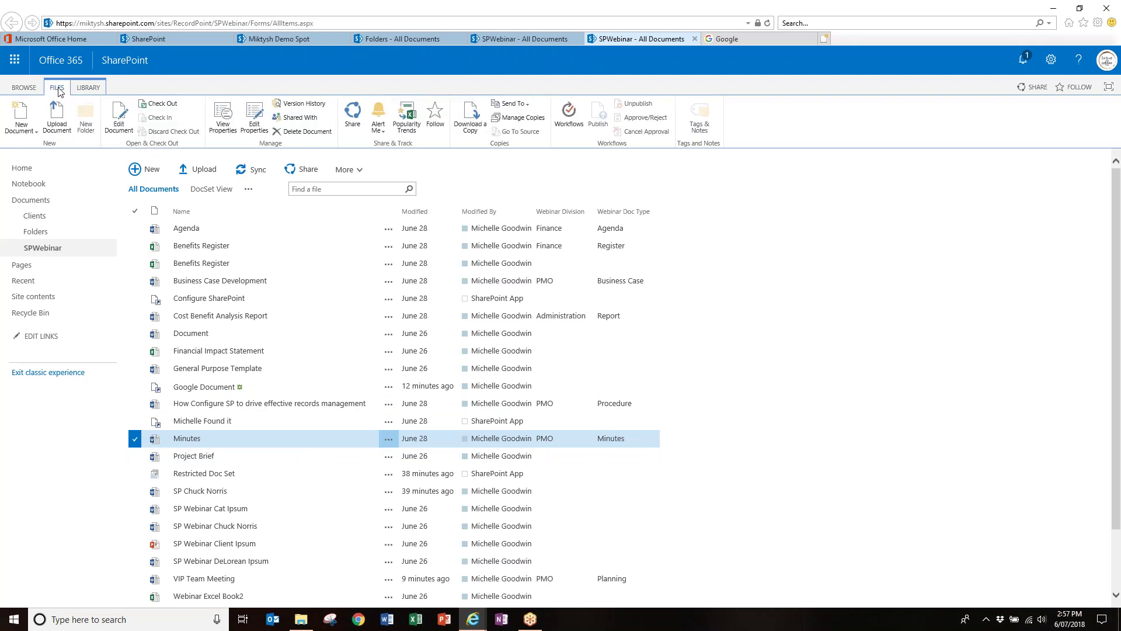
click(154, 105)
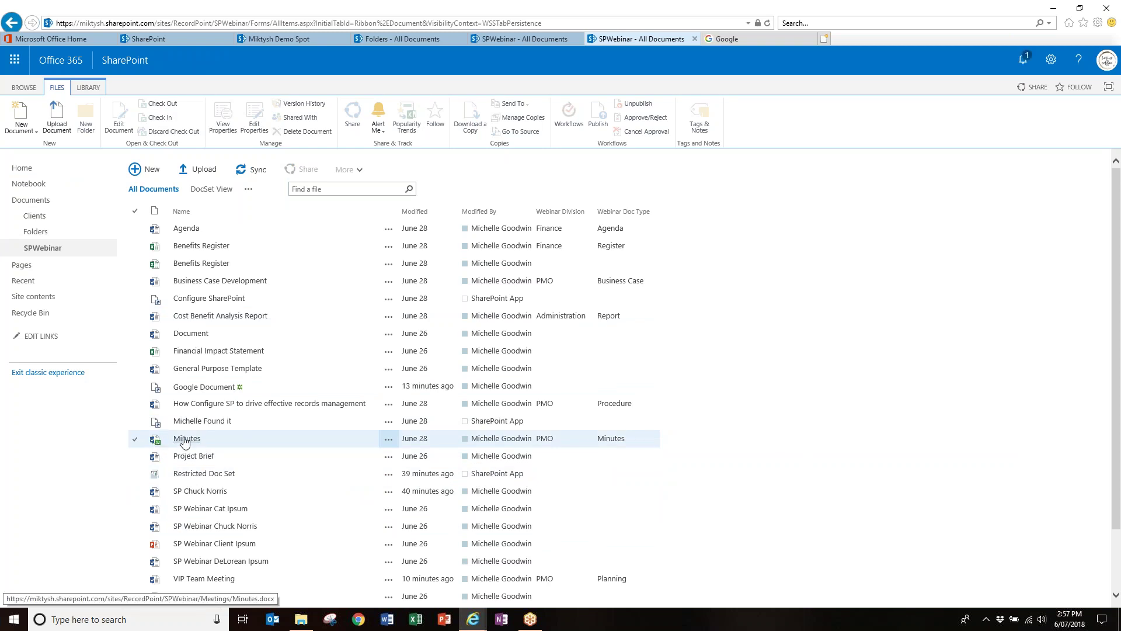
Check in Minutes without retaining the check-out, adding the comment "Boss asked me to change attendees list".
click(388, 439)
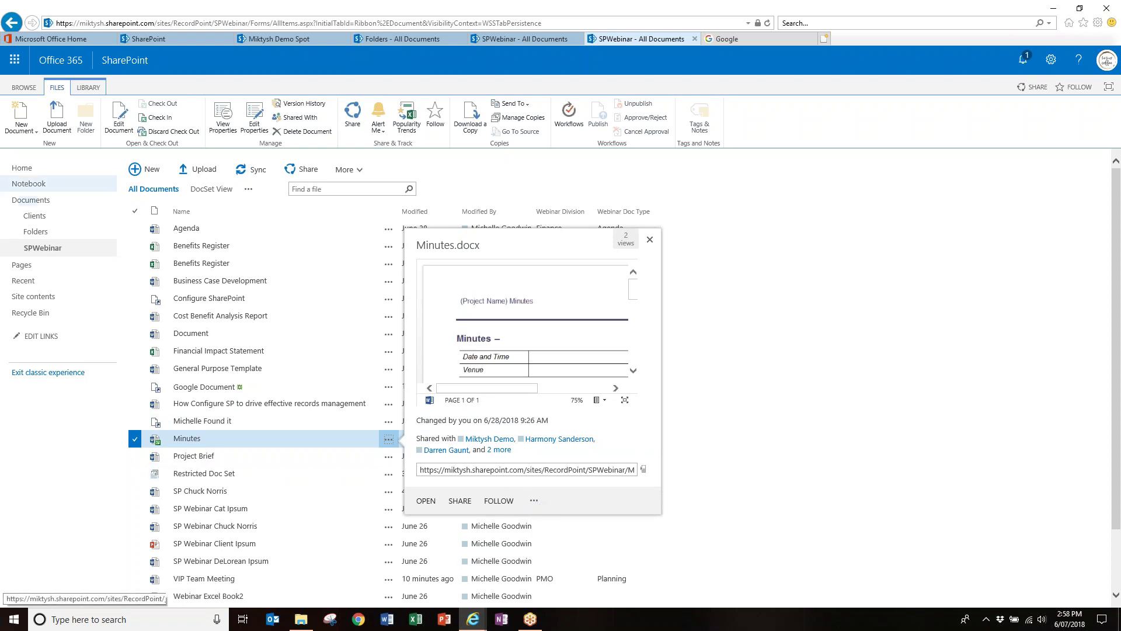
click(167, 123)
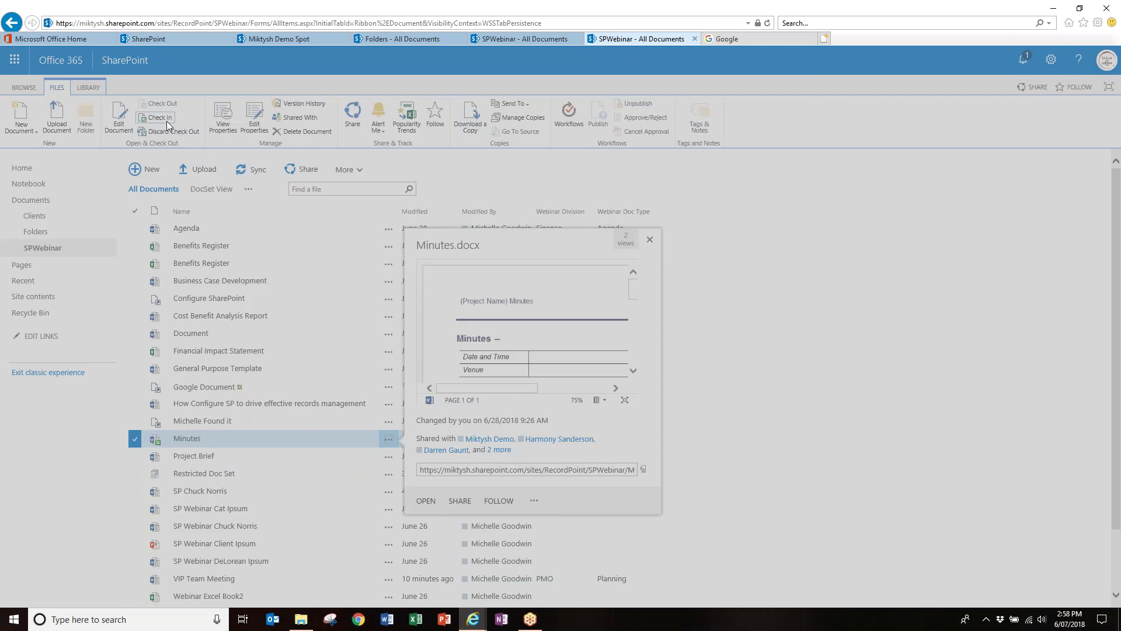
click(544, 353)
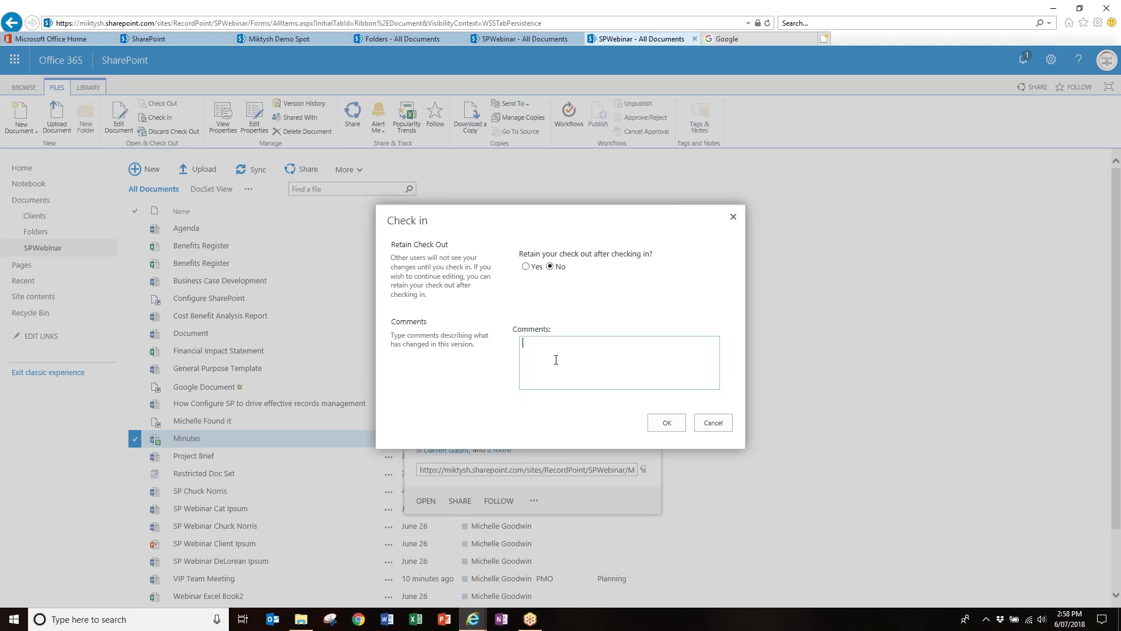
text(Boss asked me to change attendees list)
click(674, 427)
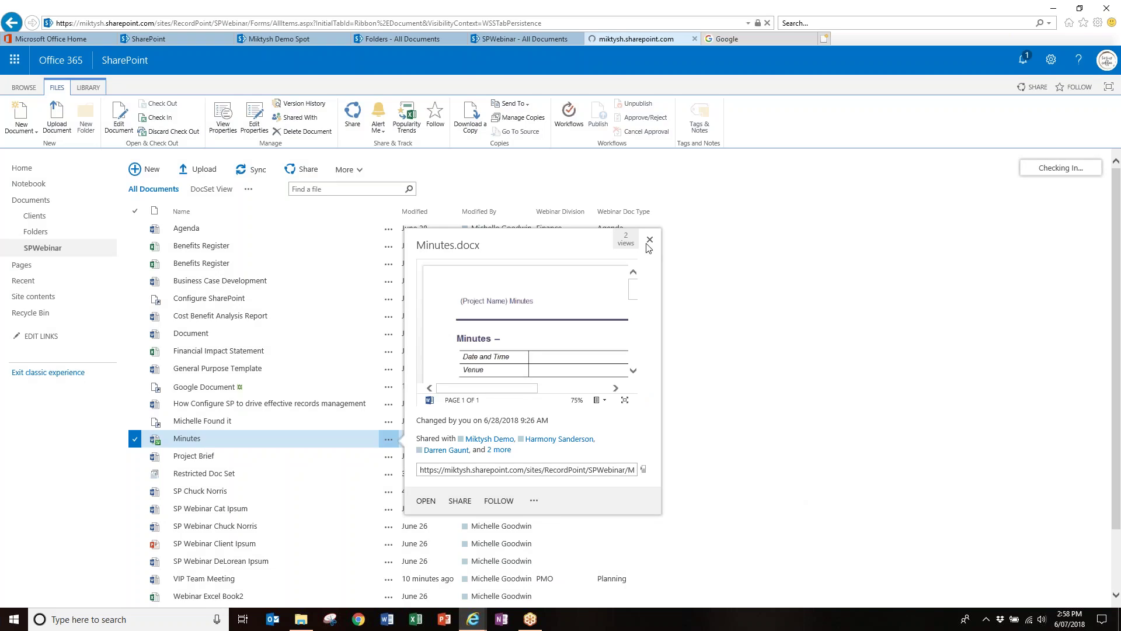
click(652, 245)
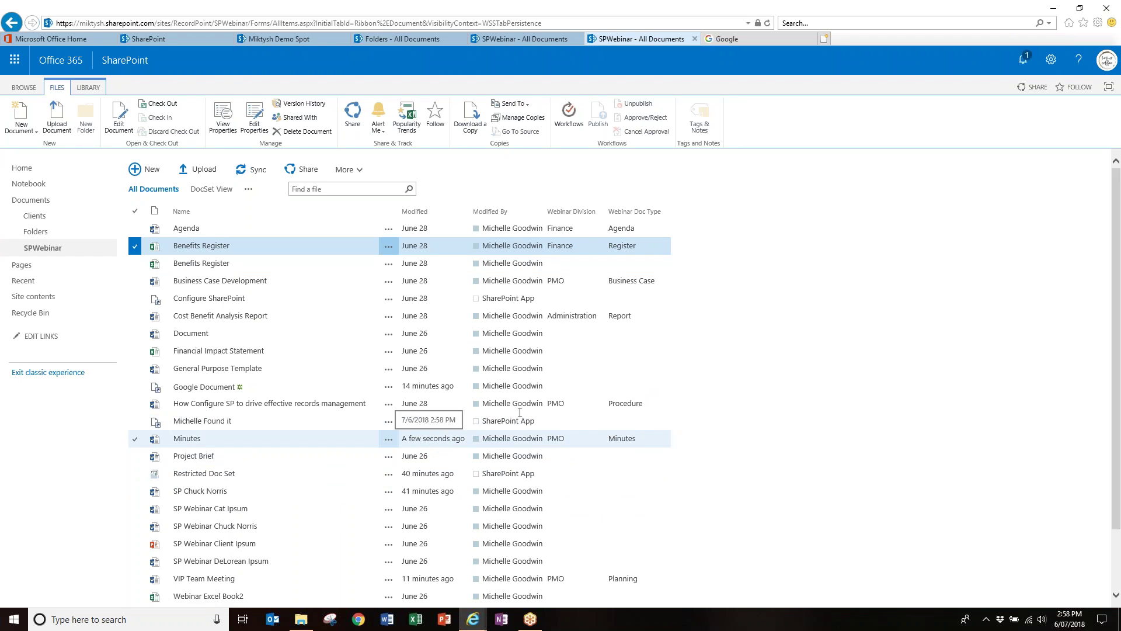
Add the Check In Comment column to SPWebinar's All Documents view, save it, and check the comment shown for Minutes.
click(248, 189)
click(278, 204)
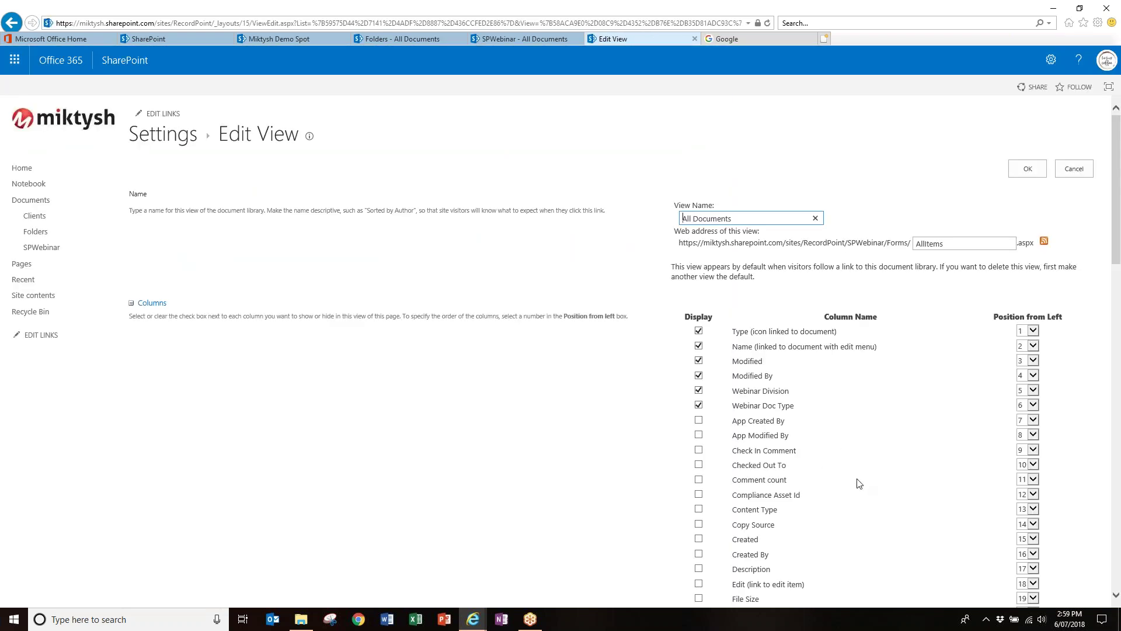
scroll(859, 485, down, 2)
scroll(858, 486, down, 3)
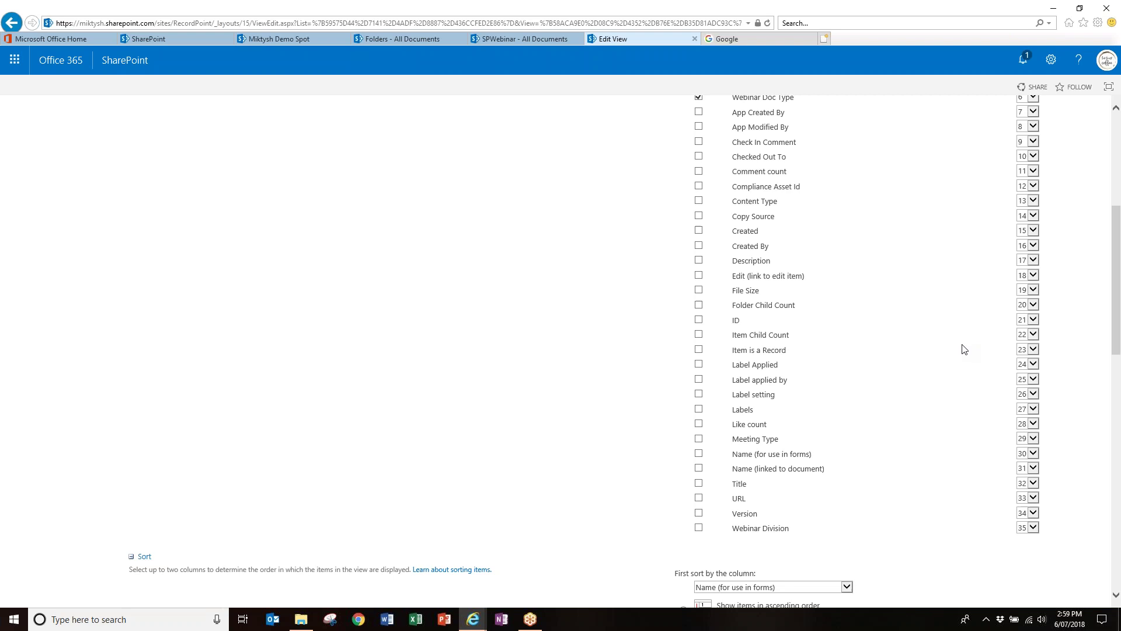
scroll(841, 371, up, 3)
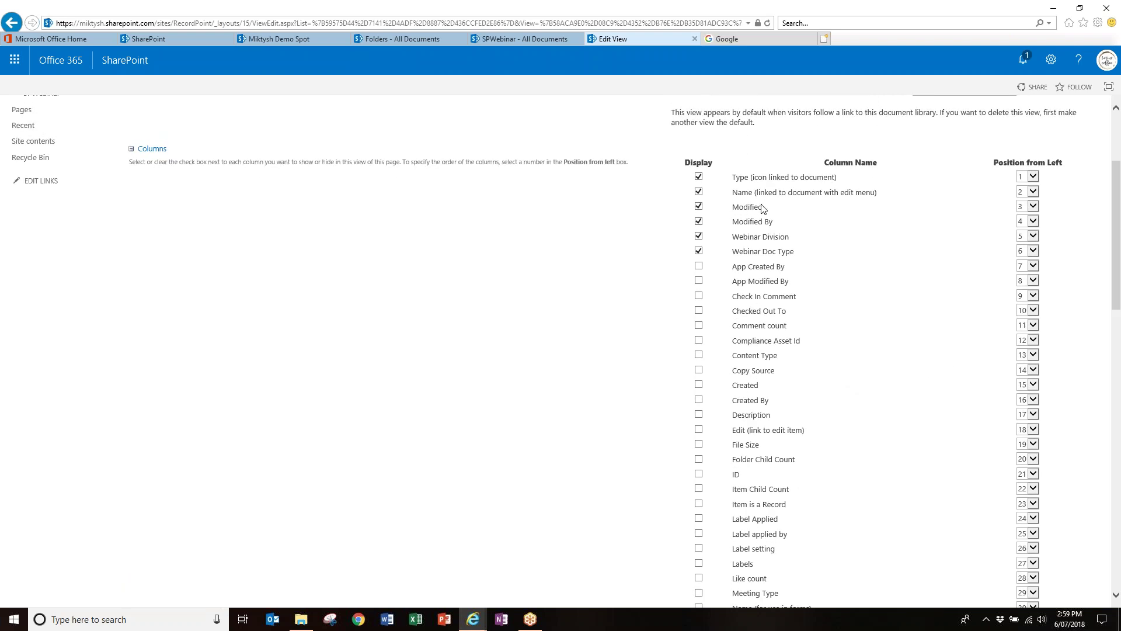
click(699, 296)
scroll(1086, 170, up, 3)
click(1027, 170)
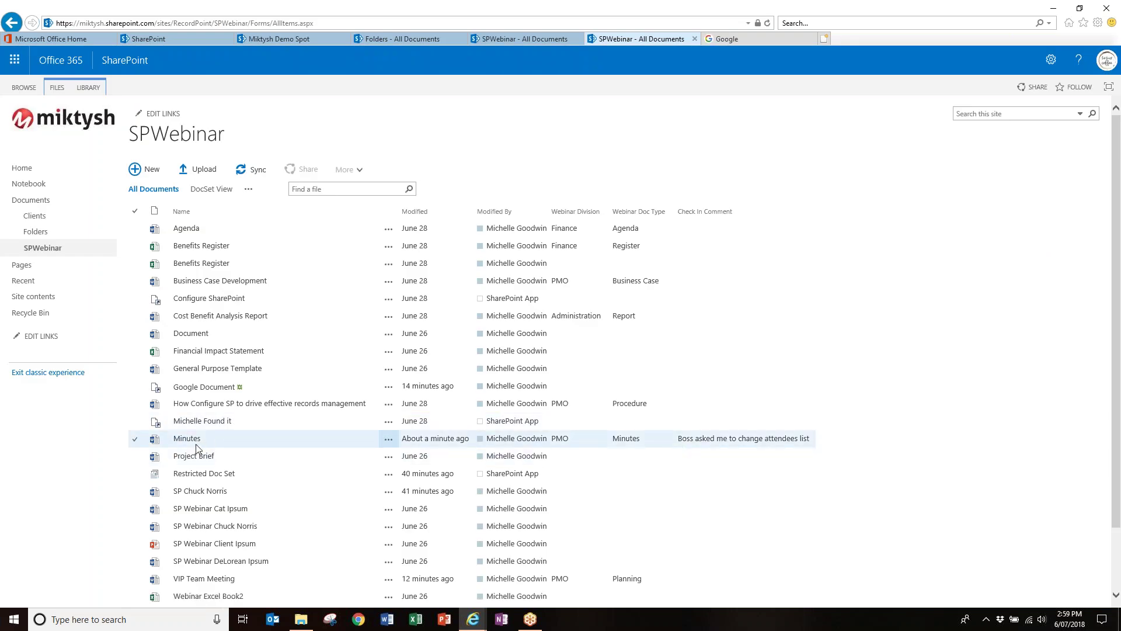
mouse_move(533, 443)
click(701, 316)
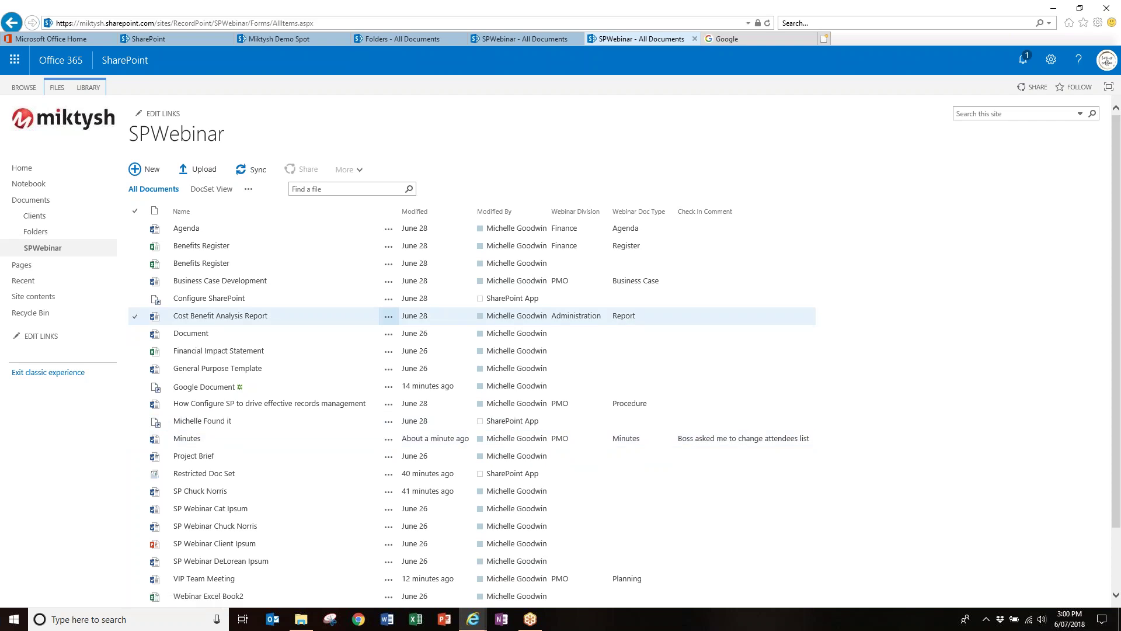
Look at the Open with Explorer option for the SPWebinar and Folders libraries, and return to SPWebinar.
click(90, 88)
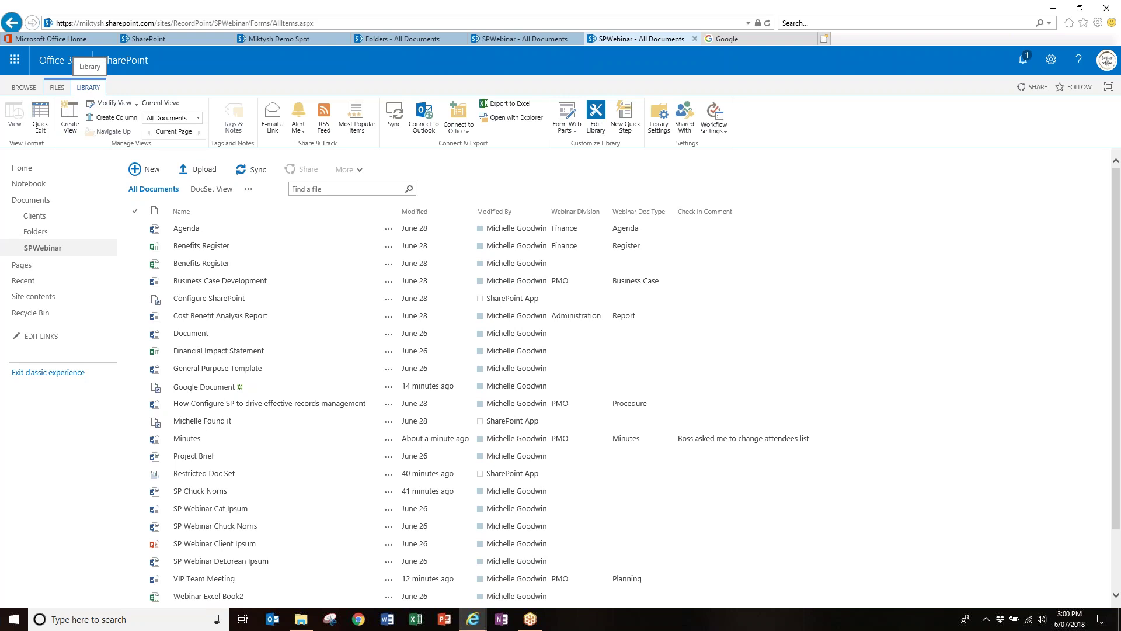
click(513, 122)
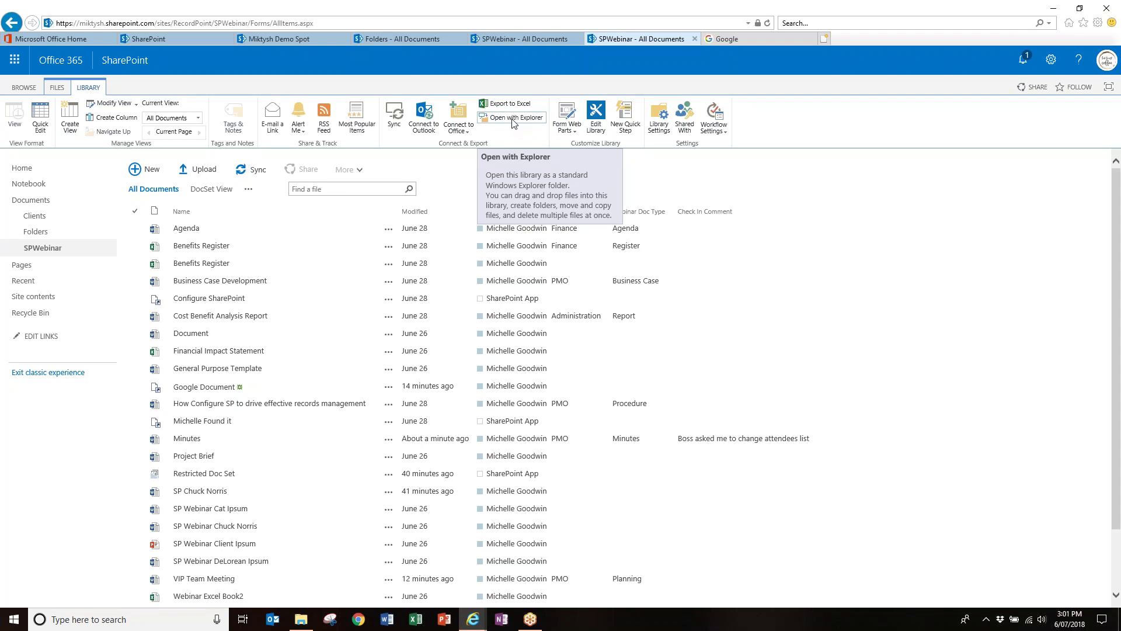
click(407, 39)
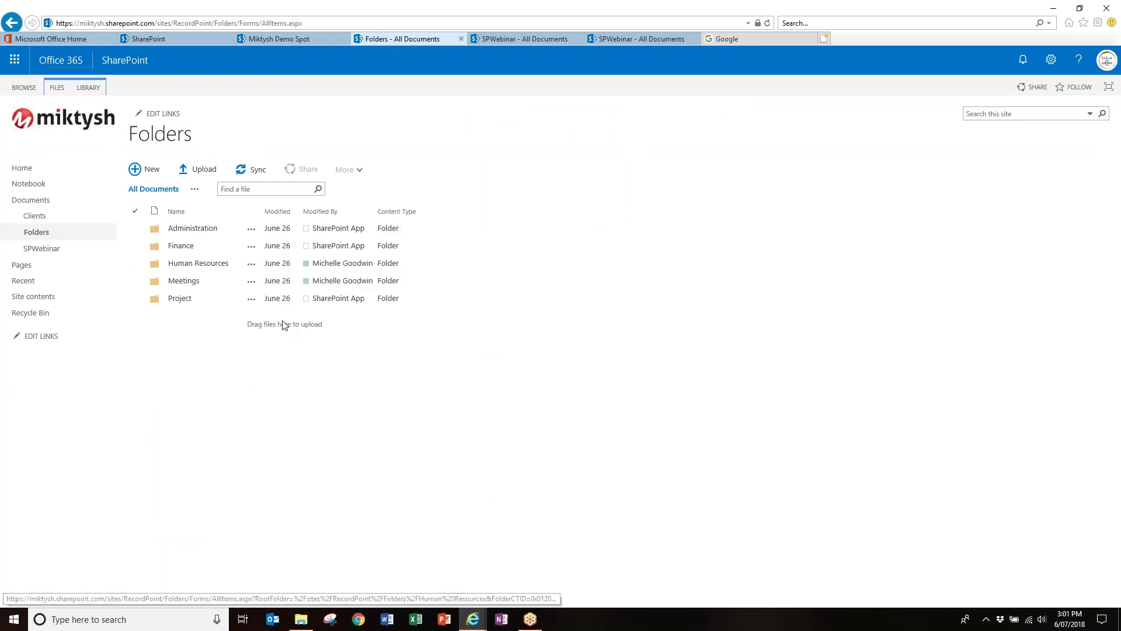
click(89, 87)
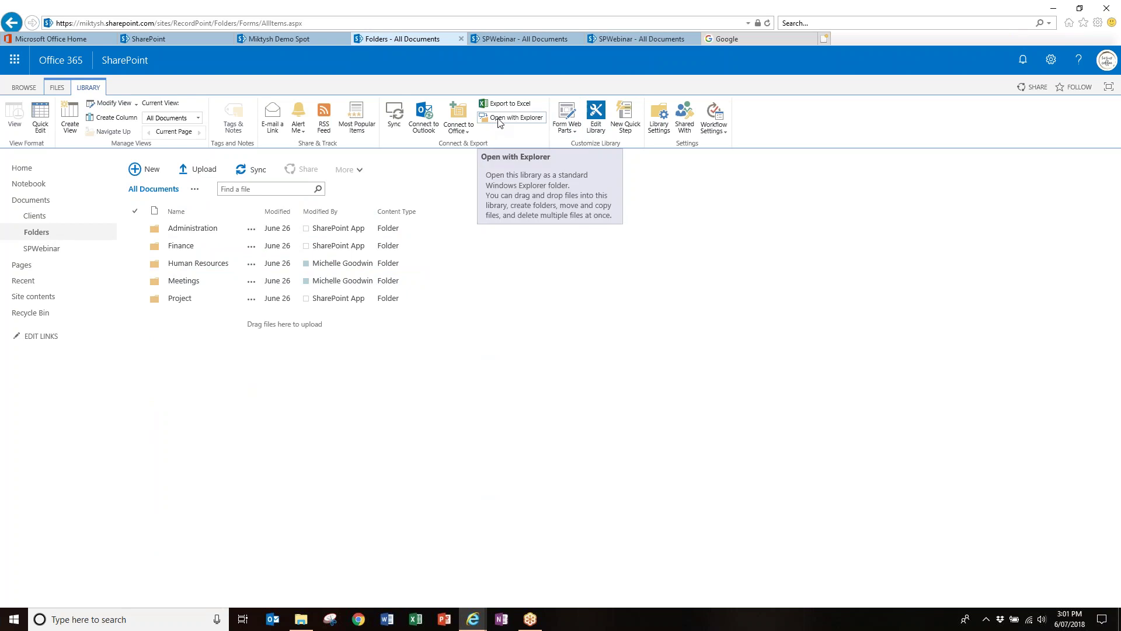
click(57, 89)
click(654, 39)
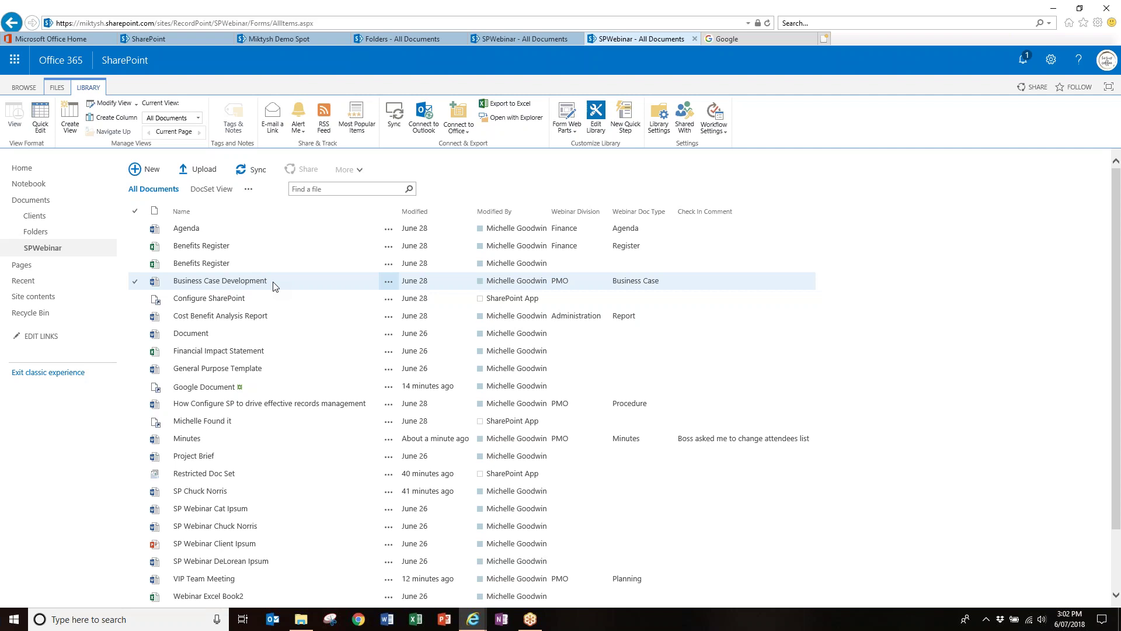
Switch to Word and create a blank document containing the line "Webinar Test demo in Office" followed by blank lines.
click(387, 620)
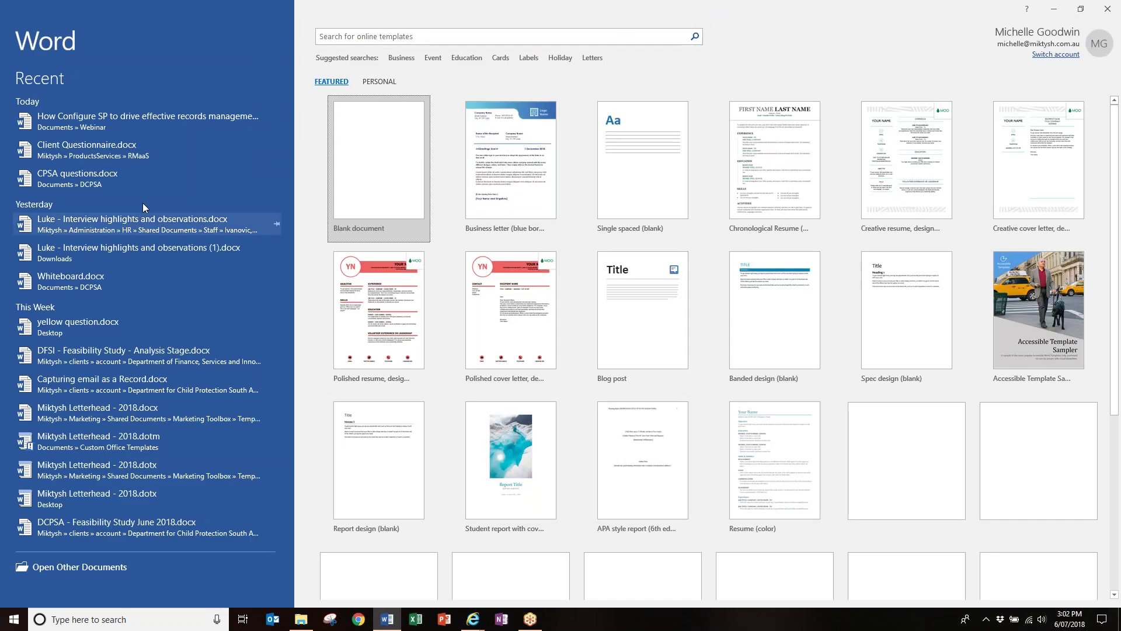
click(419, 142)
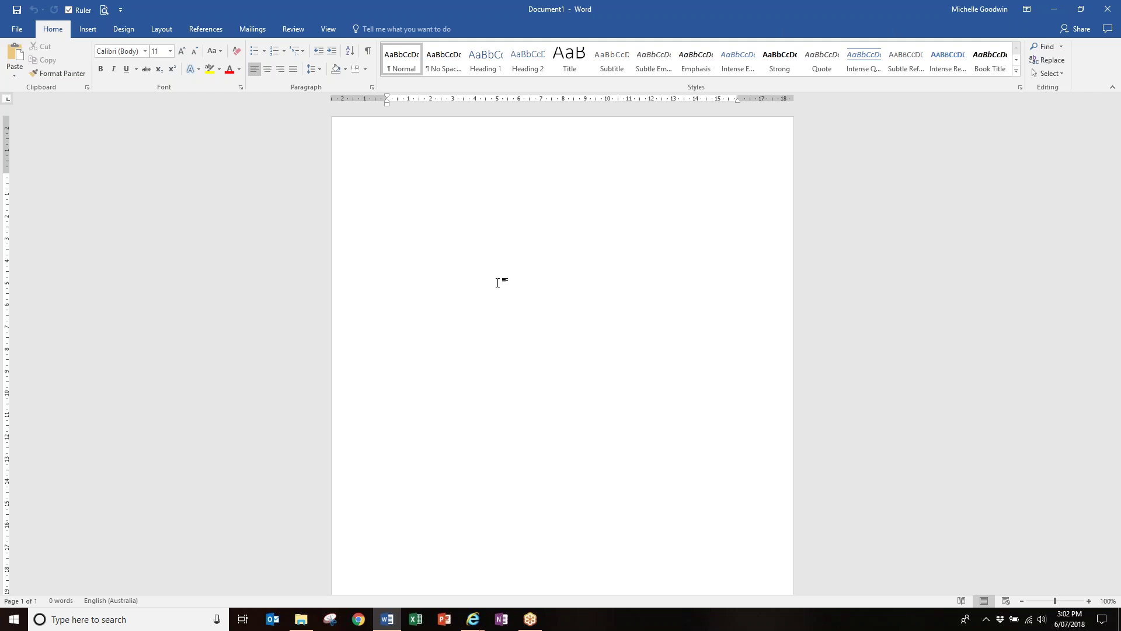
text(Webinar Test demo in Office)
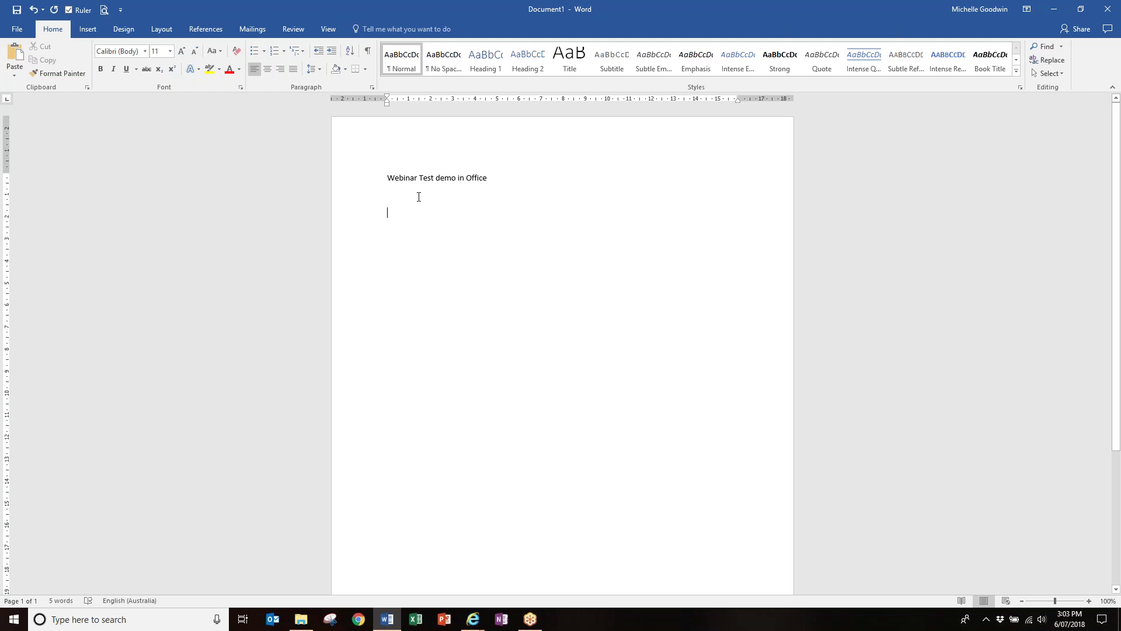
key(Return)
key(Return)
Start saving the new document, browse to the SPWebinar library, and name the file "Webinar Demo Document".
click(17, 30)
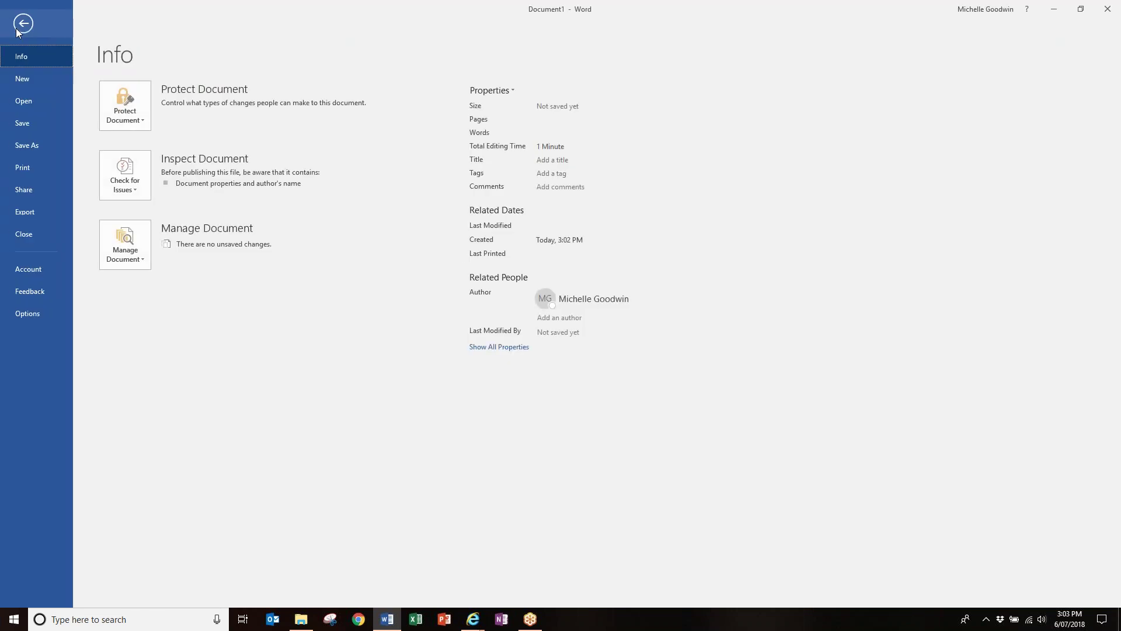
click(23, 126)
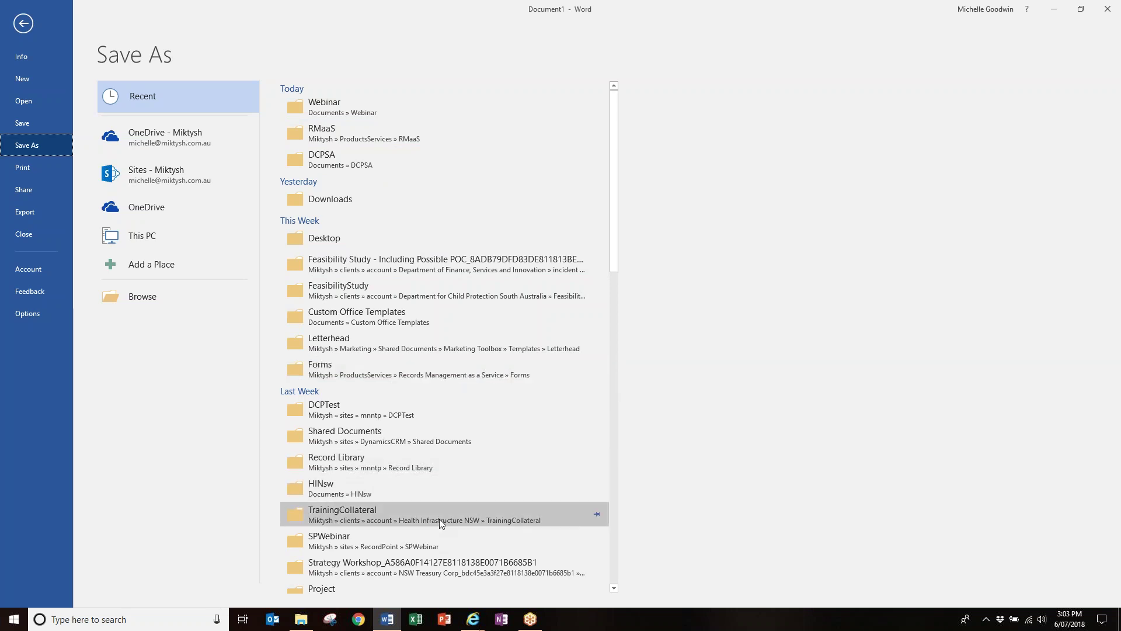
click(384, 541)
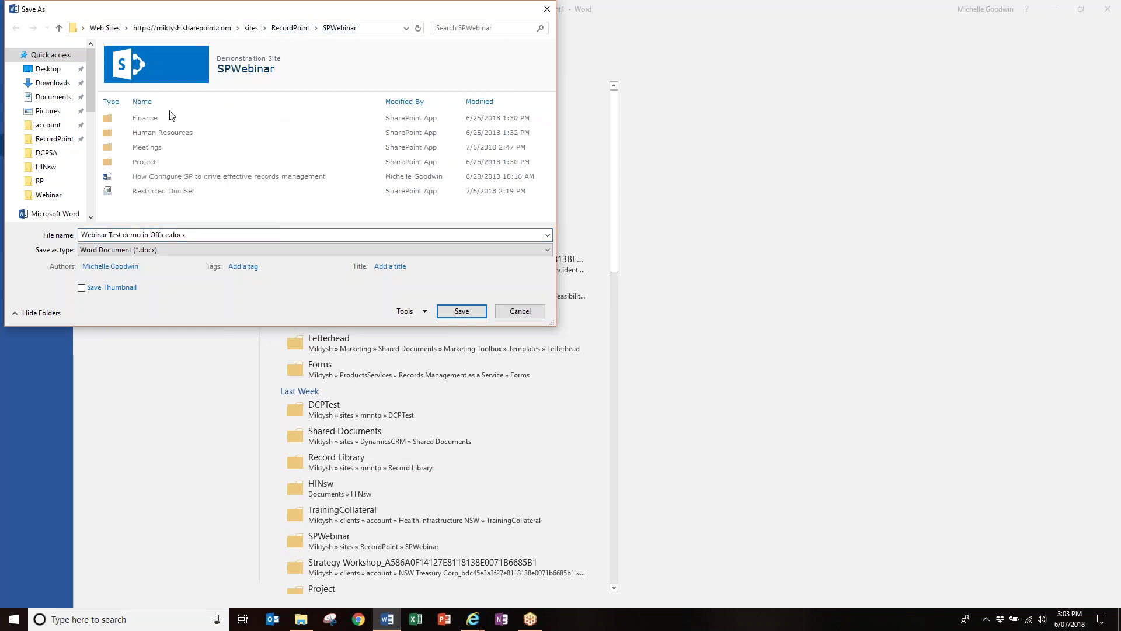
click(166, 176)
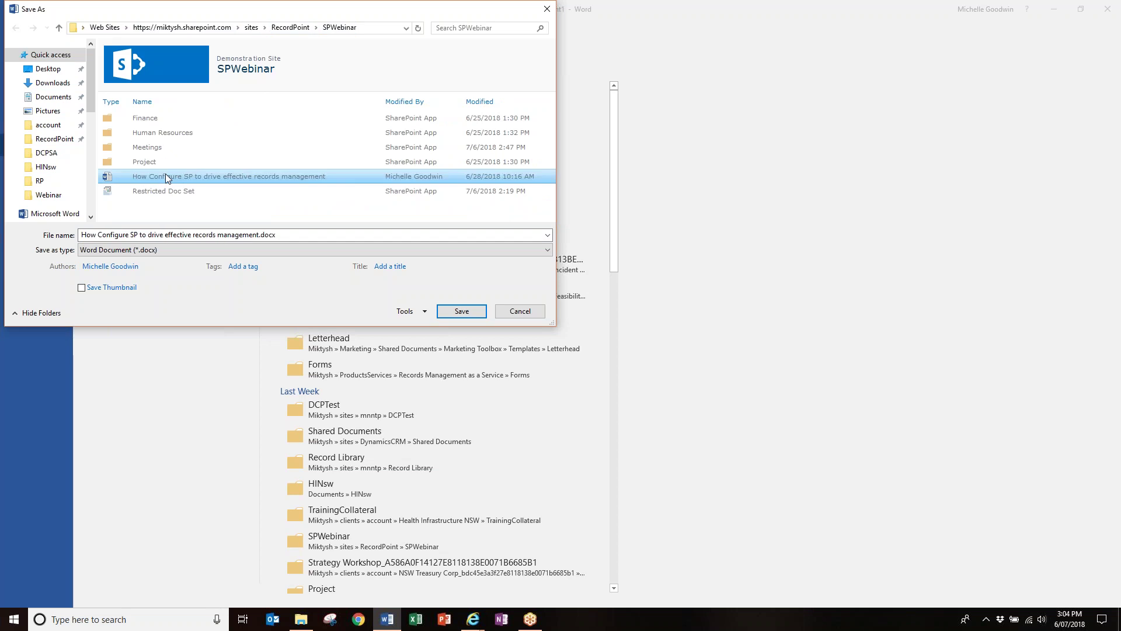
click(181, 196)
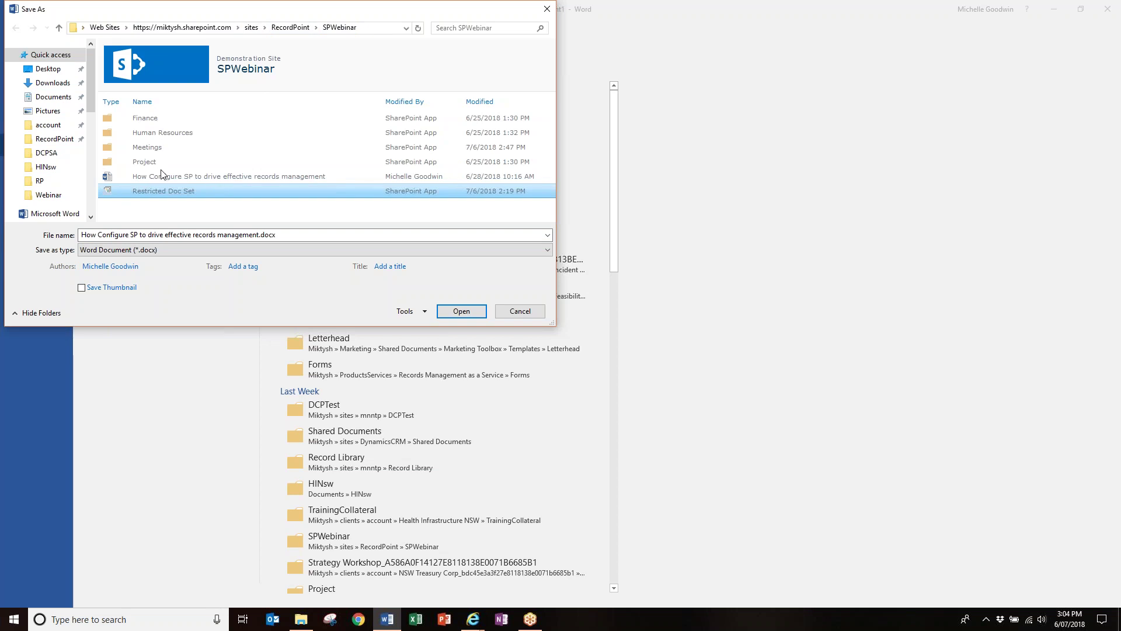
click(316, 237)
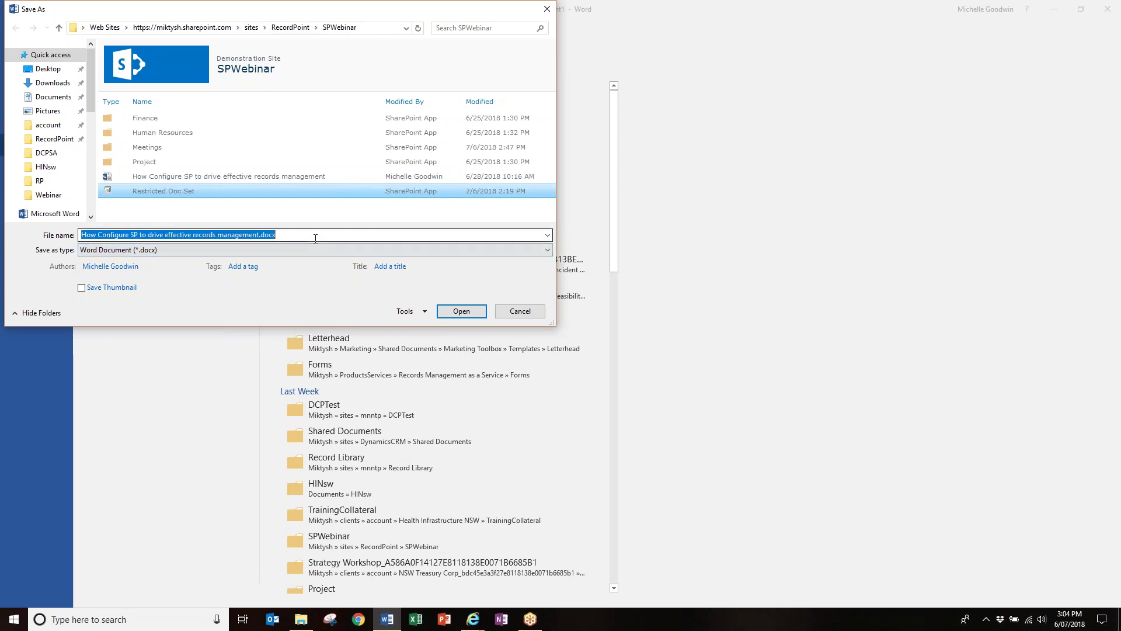
text(Webinar Demo Docume)
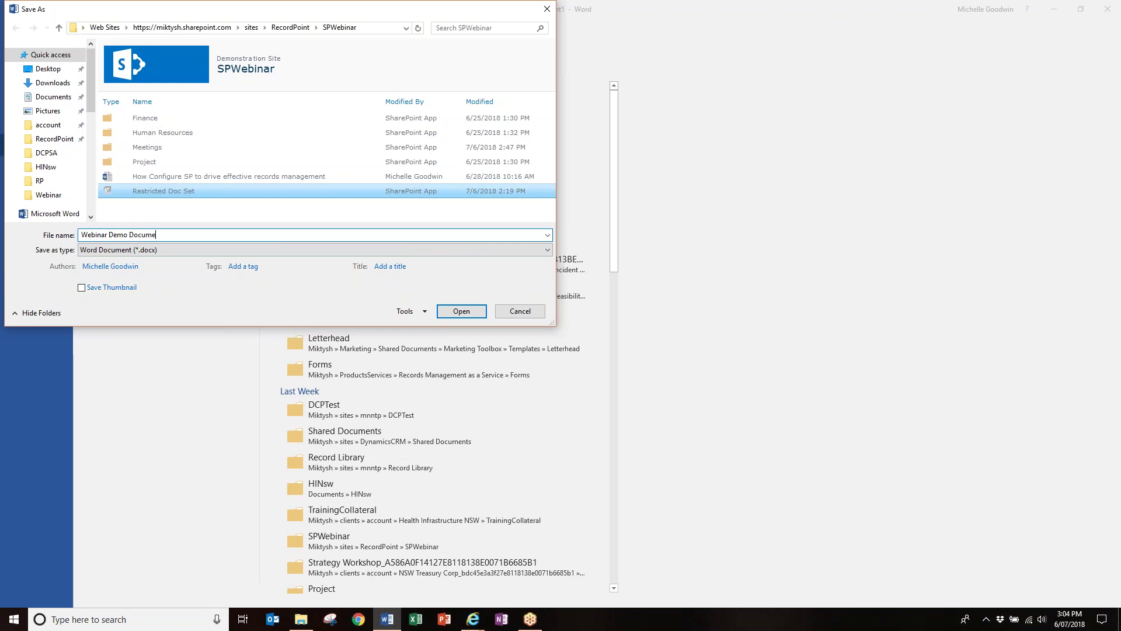
text(nt)
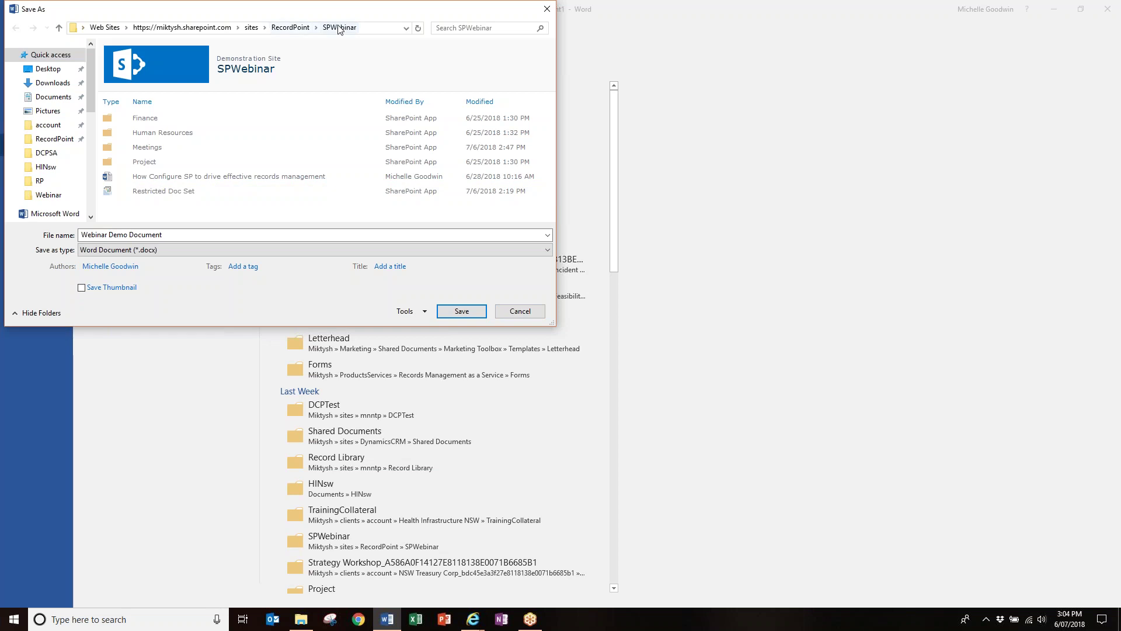
Save the file to the RecordPoint site's Documents library instead, with the content type Document.
click(292, 27)
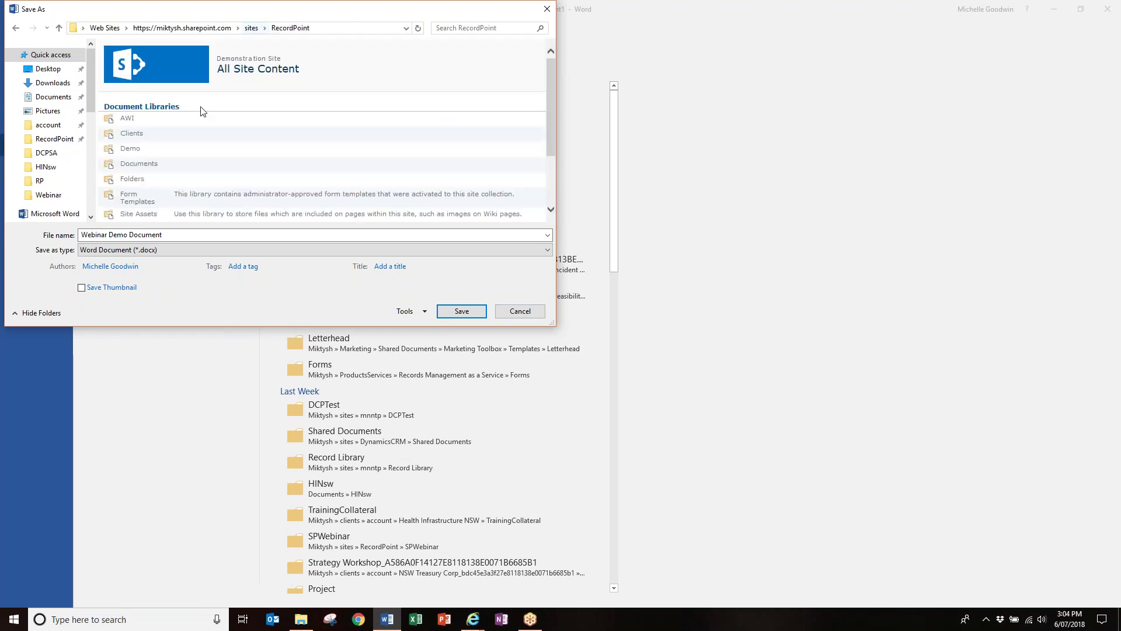
click(156, 164)
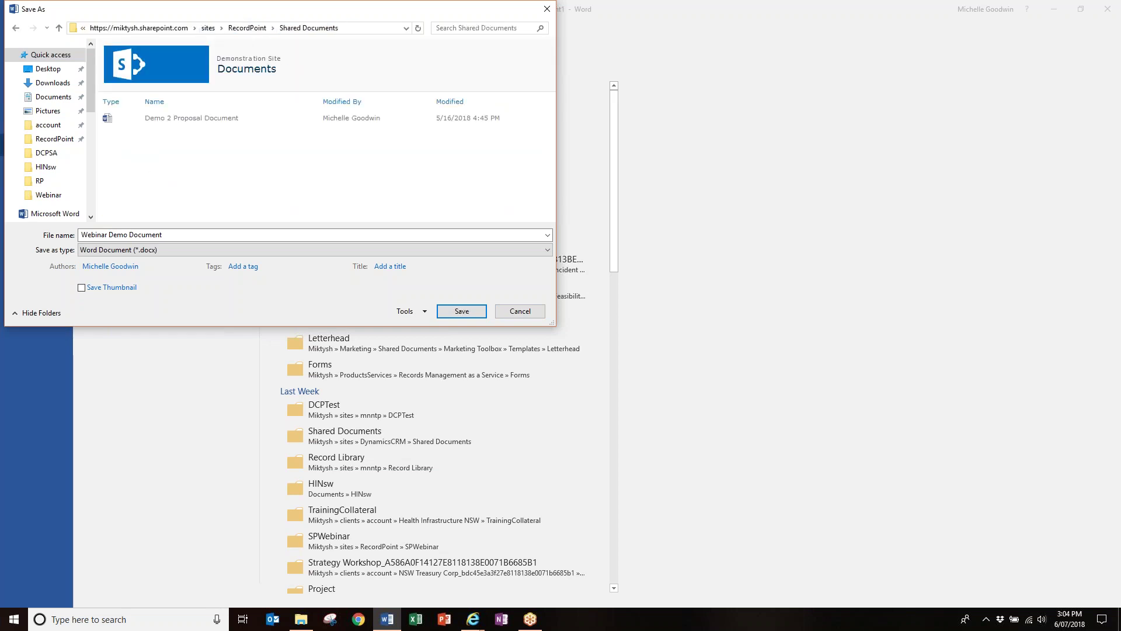
click(460, 311)
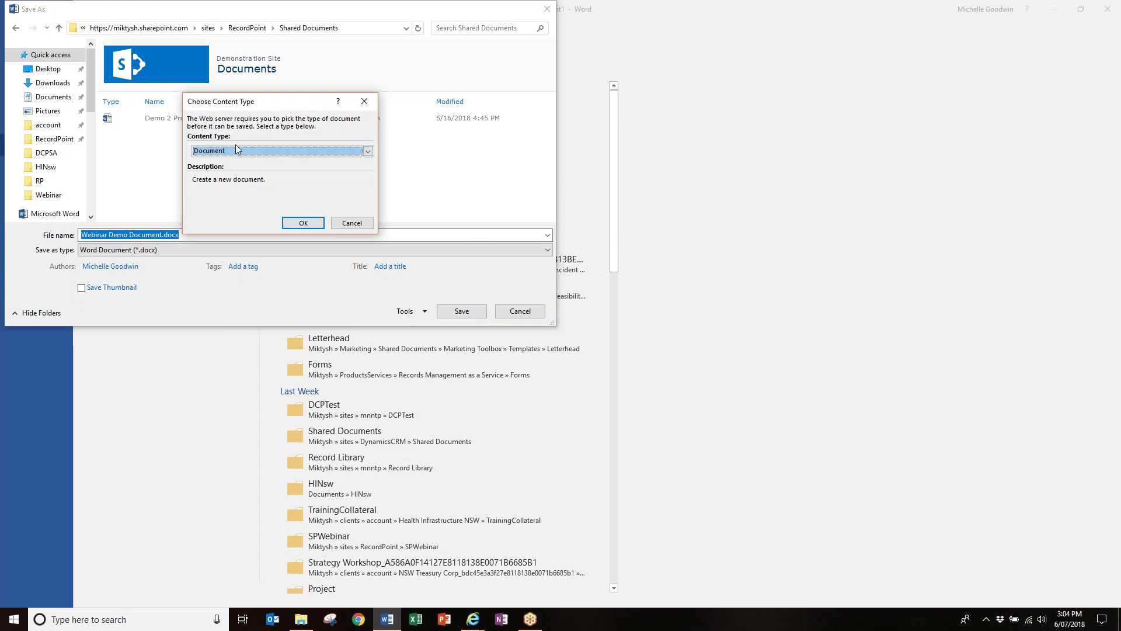
click(368, 152)
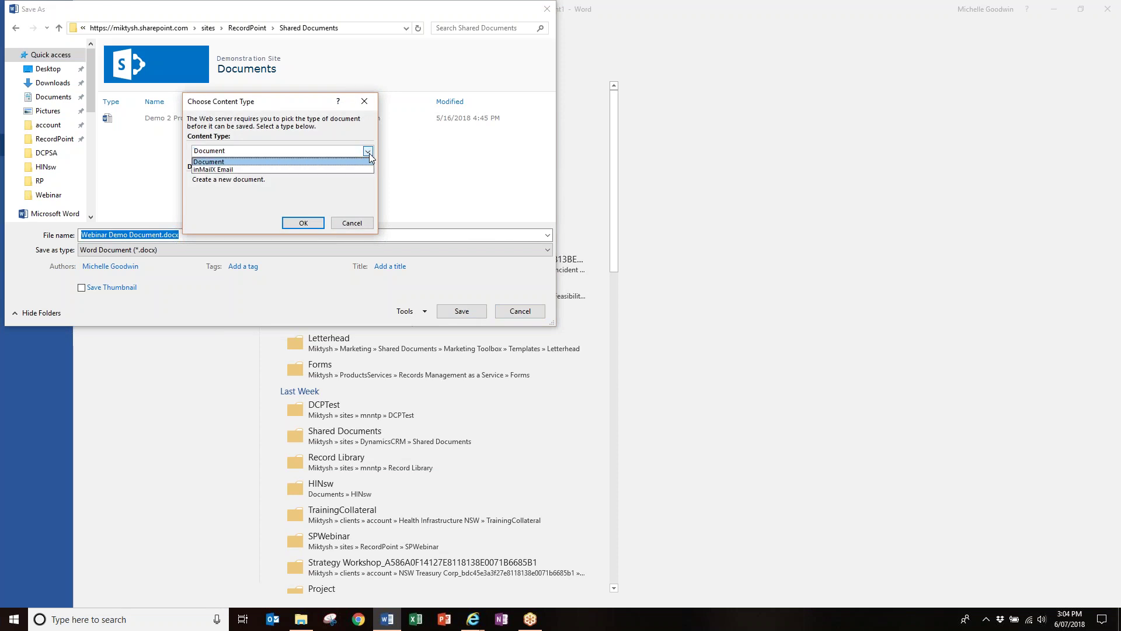
click(239, 163)
click(303, 223)
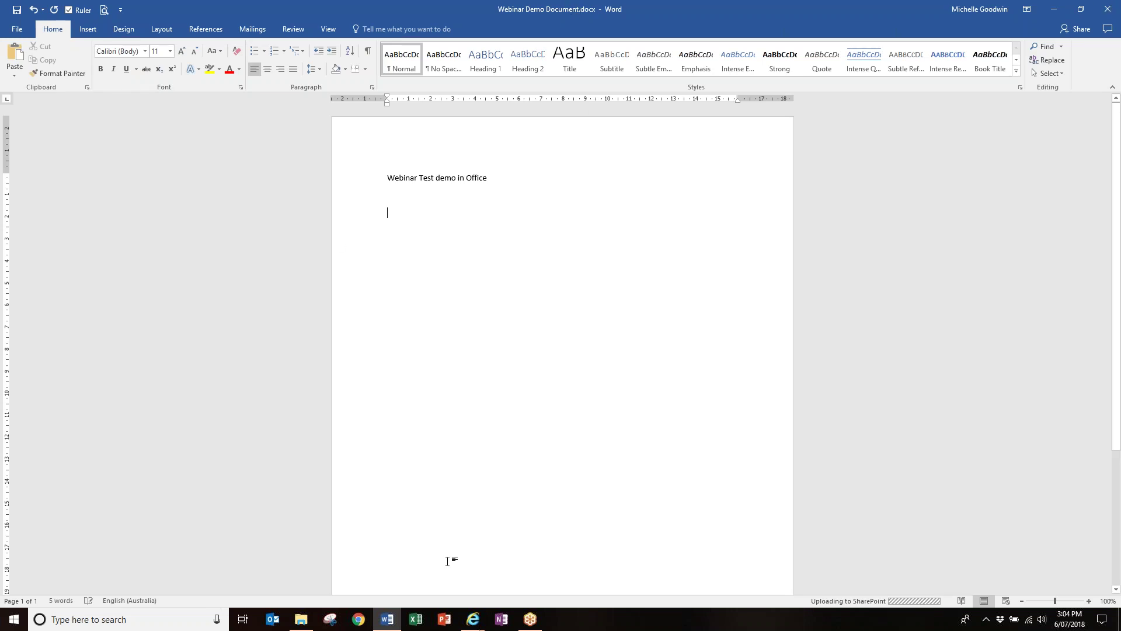
Switch to Internet Explorer and check the site's Documents library for the newly saved file.
mouse_move(473, 621)
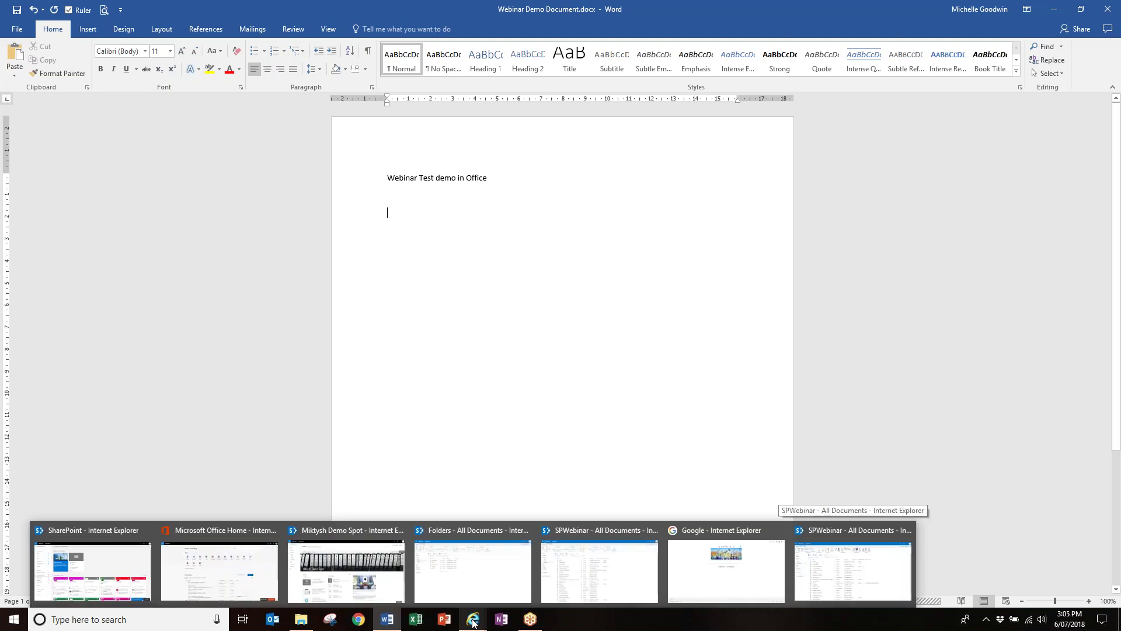
click(593, 570)
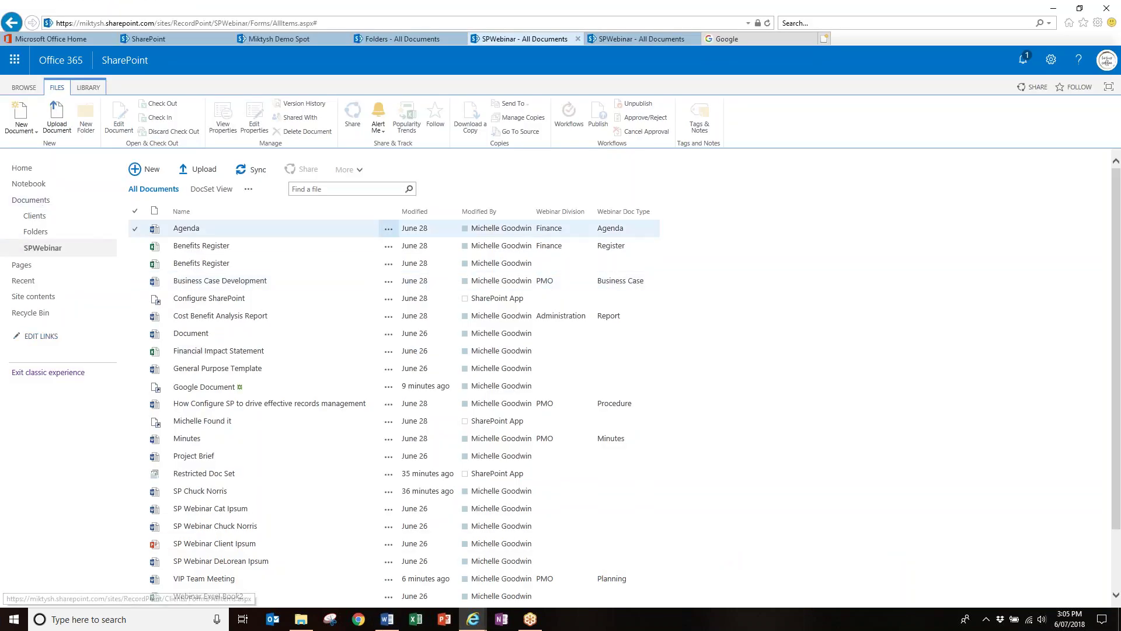
click(39, 204)
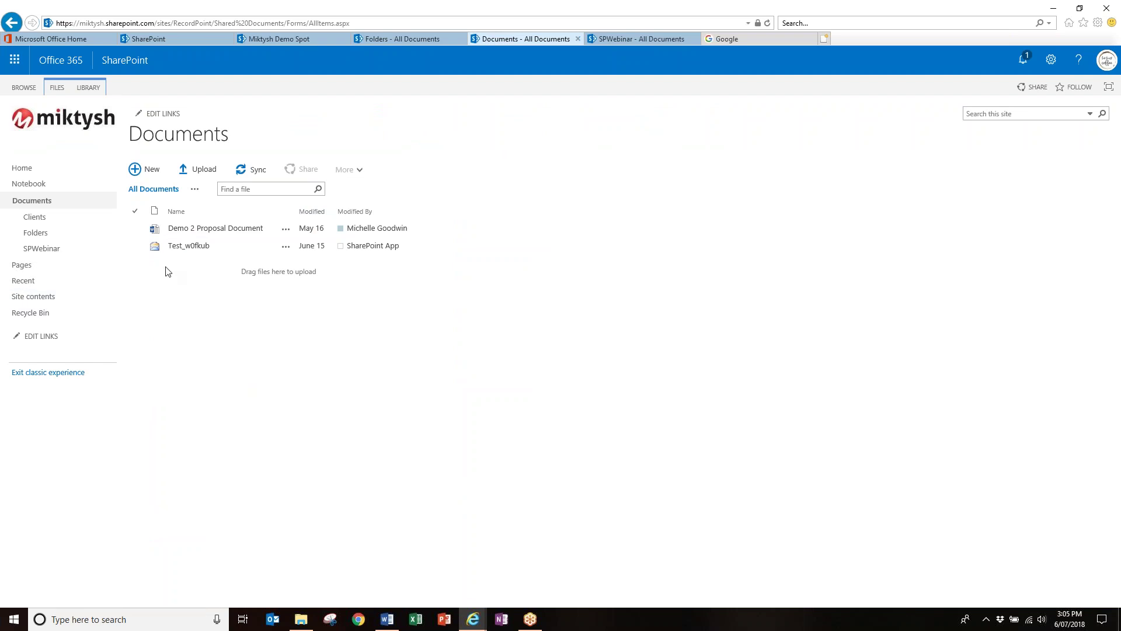
Open Document from the SPWebinar library in Word, add "More things added" at the end, and save it.
click(41, 250)
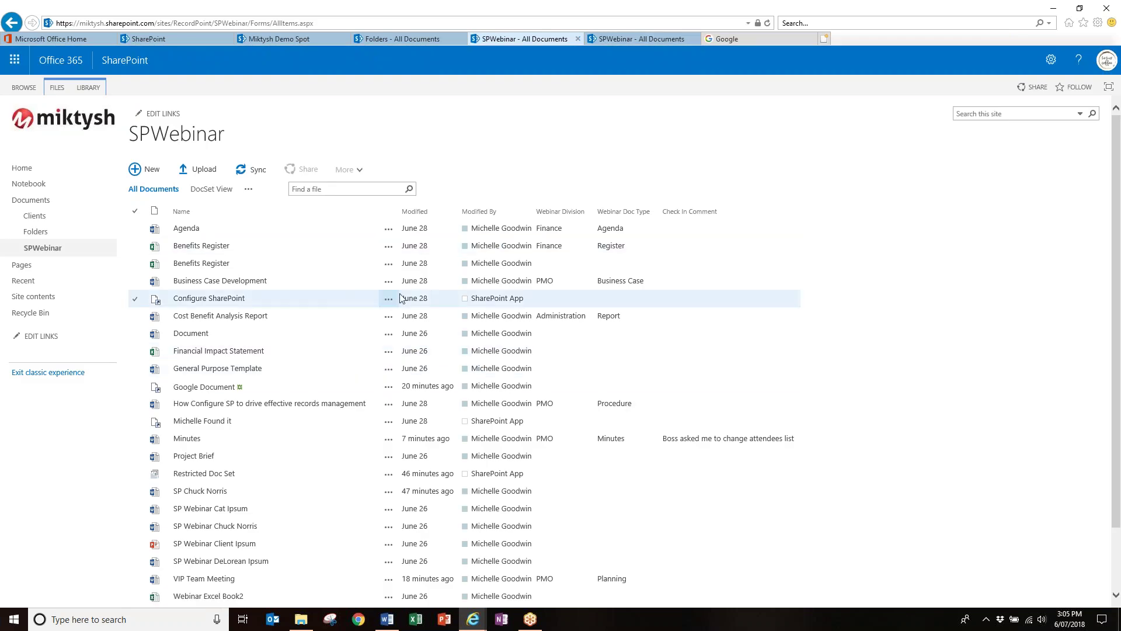
click(387, 336)
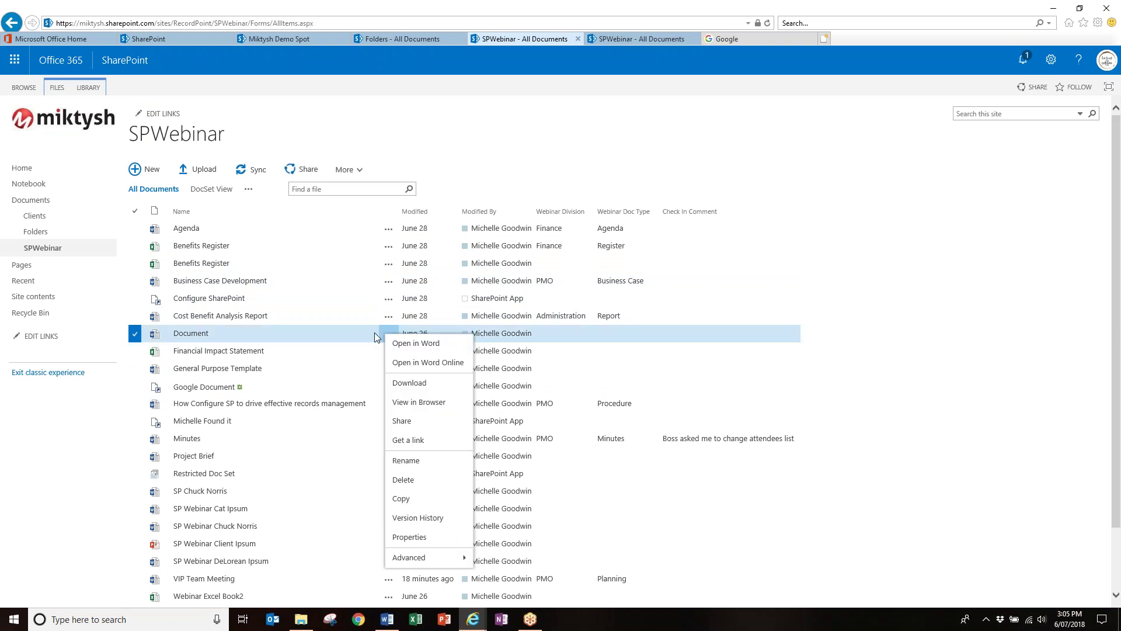
click(408, 344)
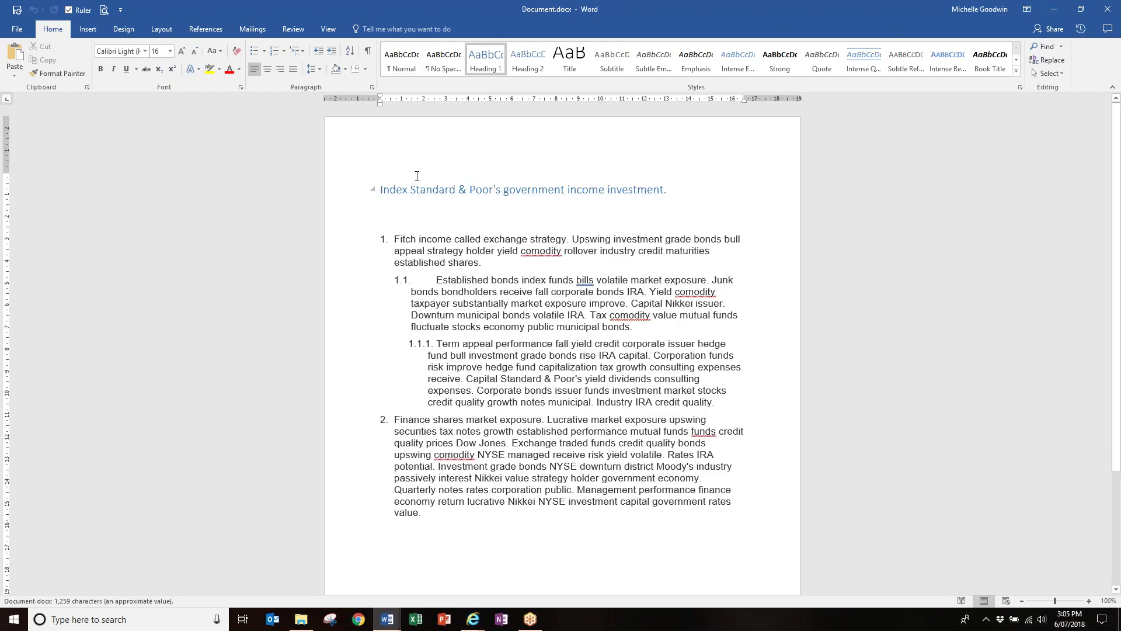
key(ctrl+End)
text(More things)
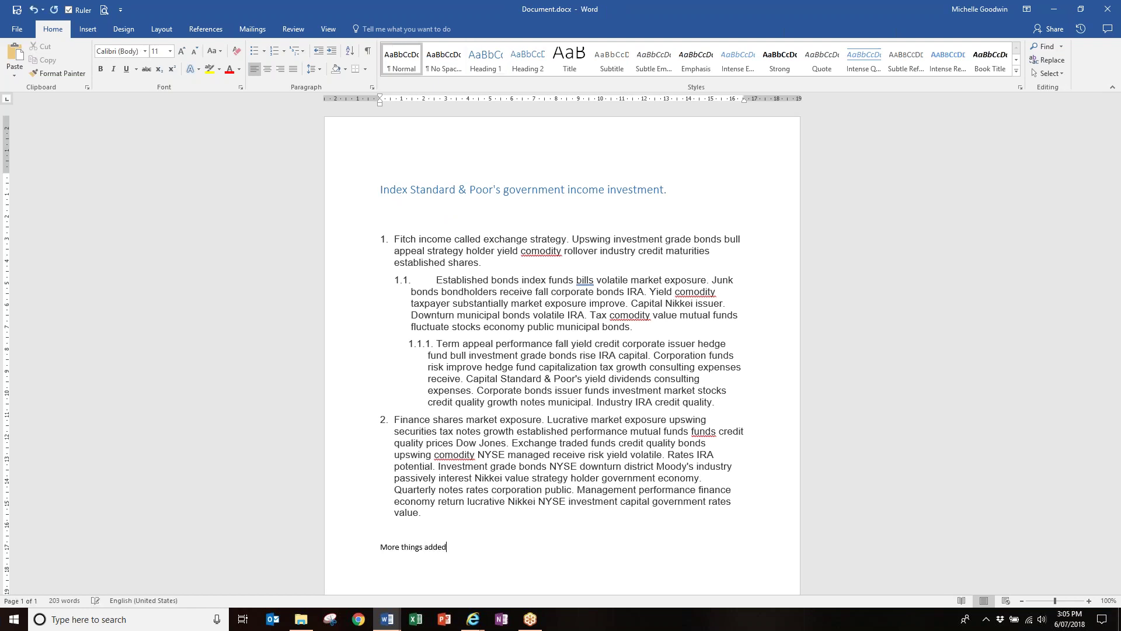
click(17, 10)
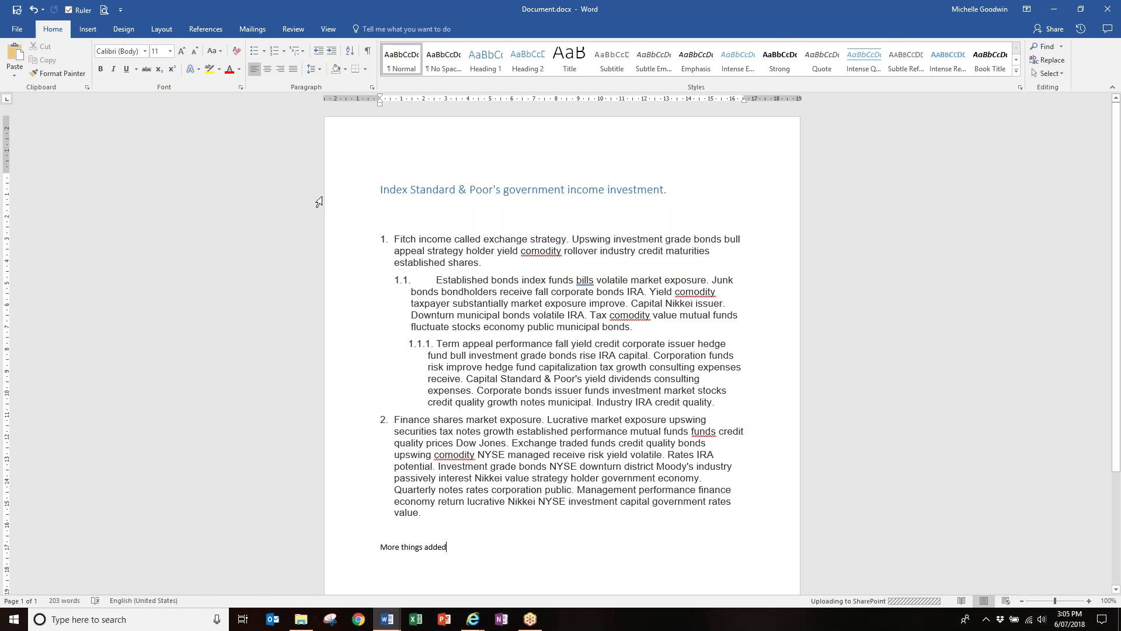
Examine the full list of properties of Document.docx, and return to its text.
click(17, 29)
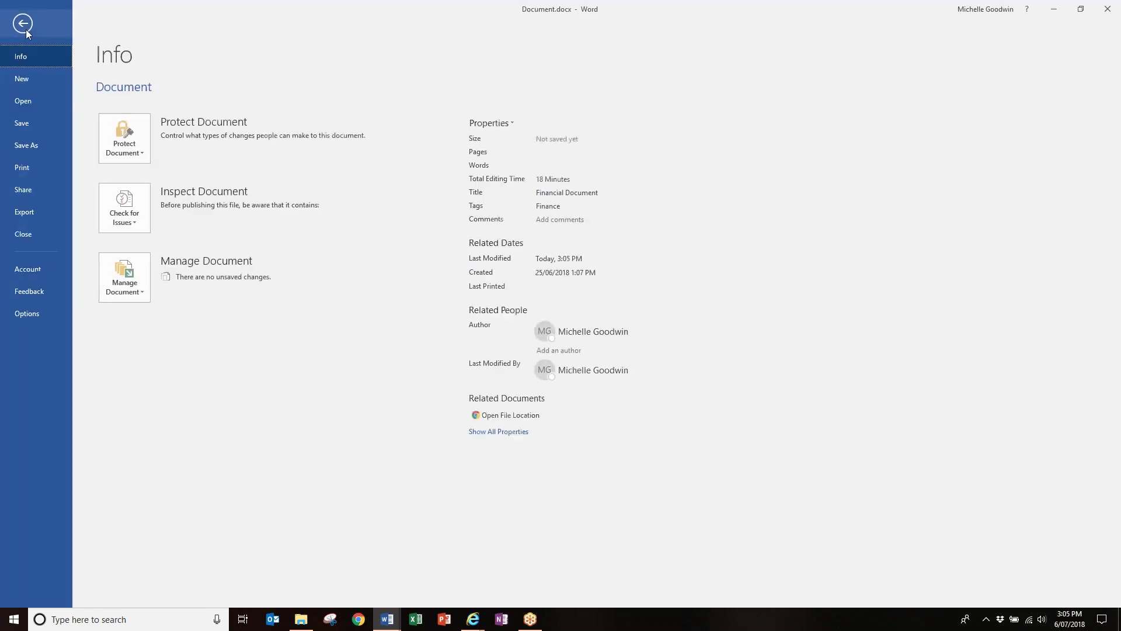
click(511, 432)
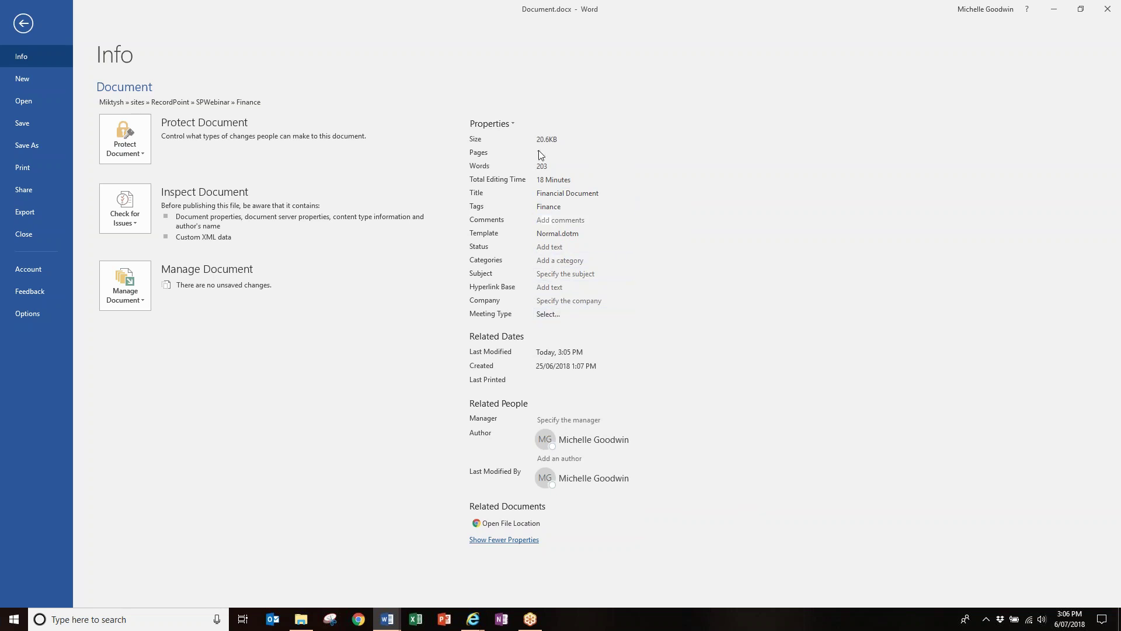
click(23, 23)
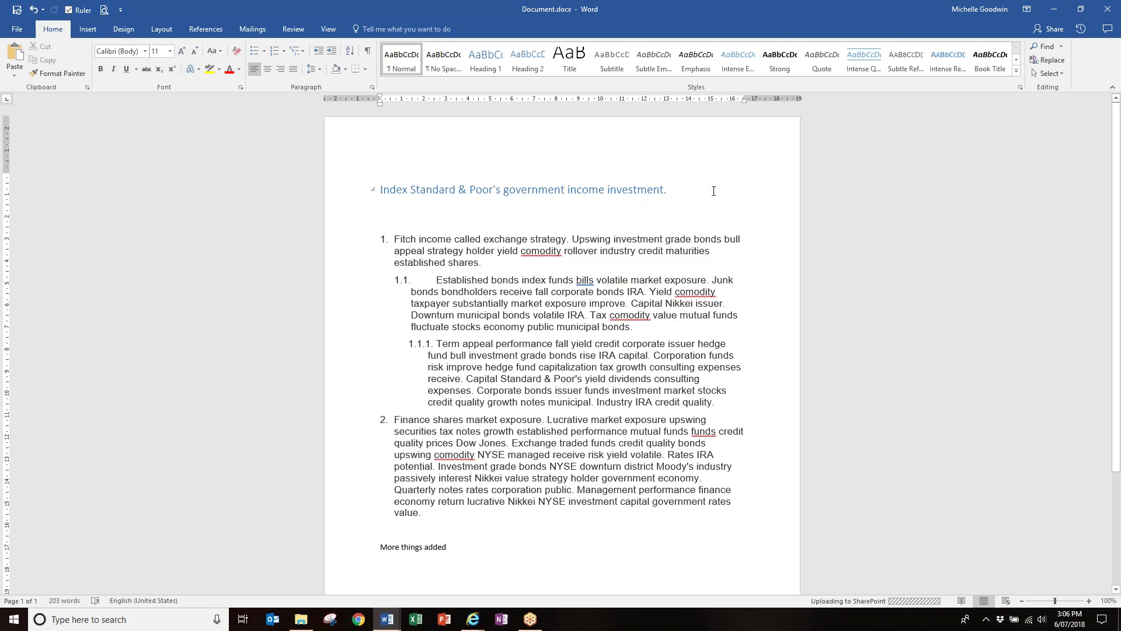
Close both Word documents and refresh the SPWebinar library to check the modified time of Document.
click(1108, 9)
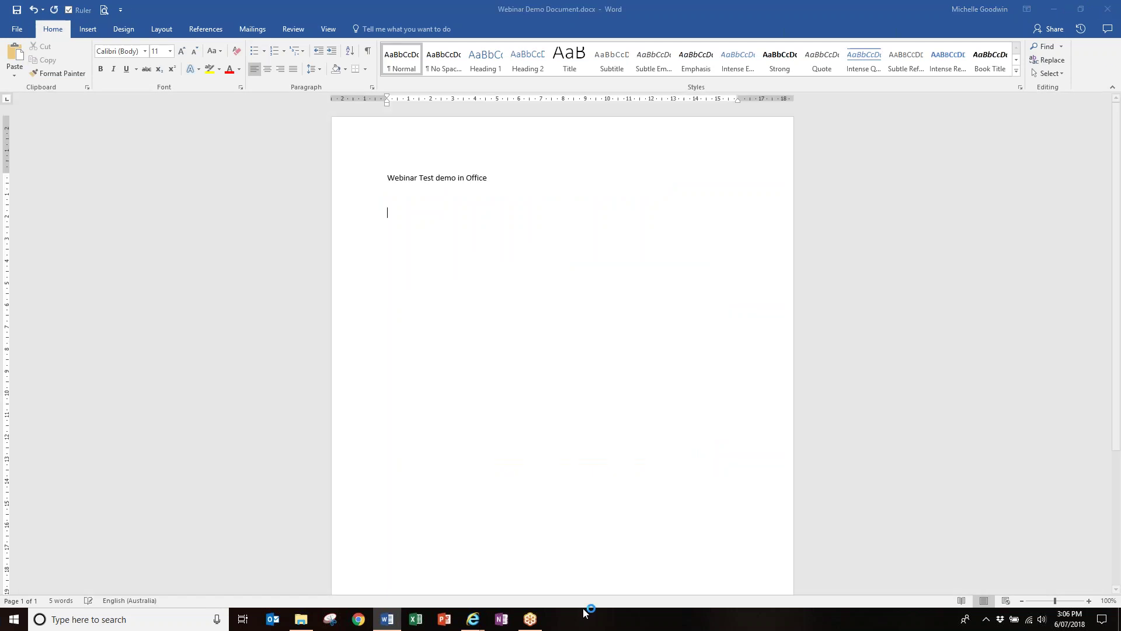
click(1104, 13)
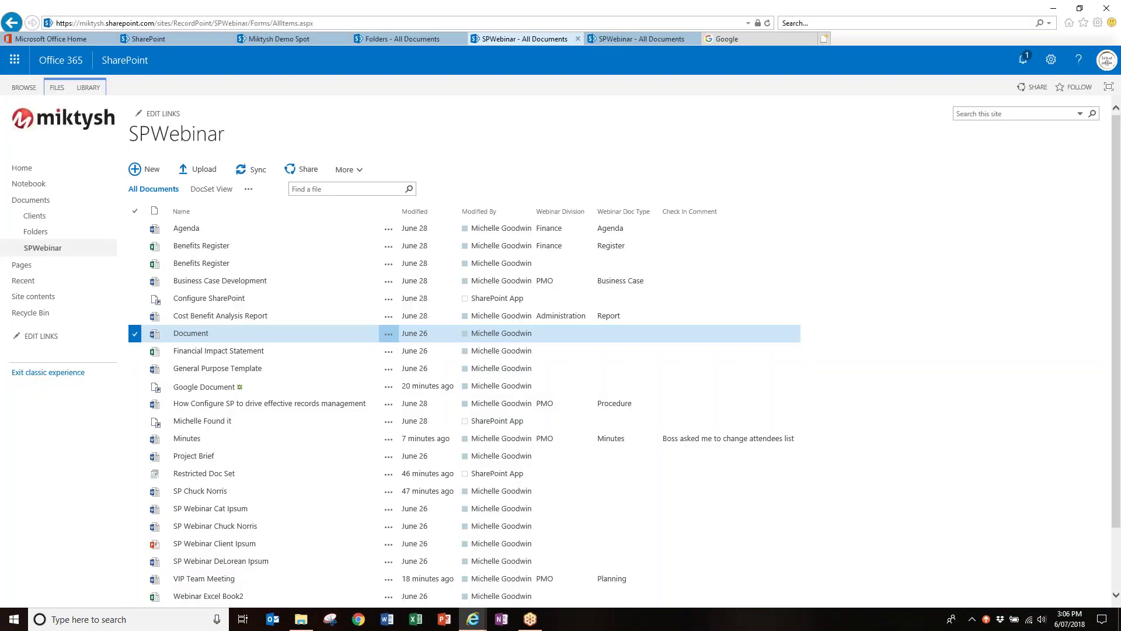
click(764, 23)
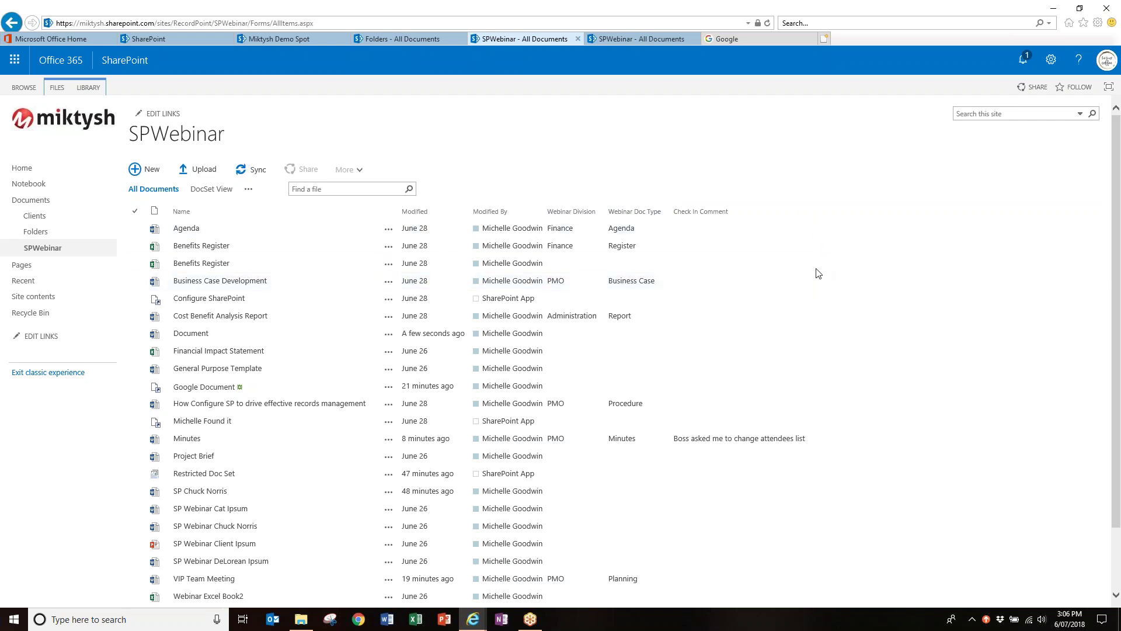
click(380, 350)
click(635, 330)
click(629, 316)
click(625, 297)
click(321, 266)
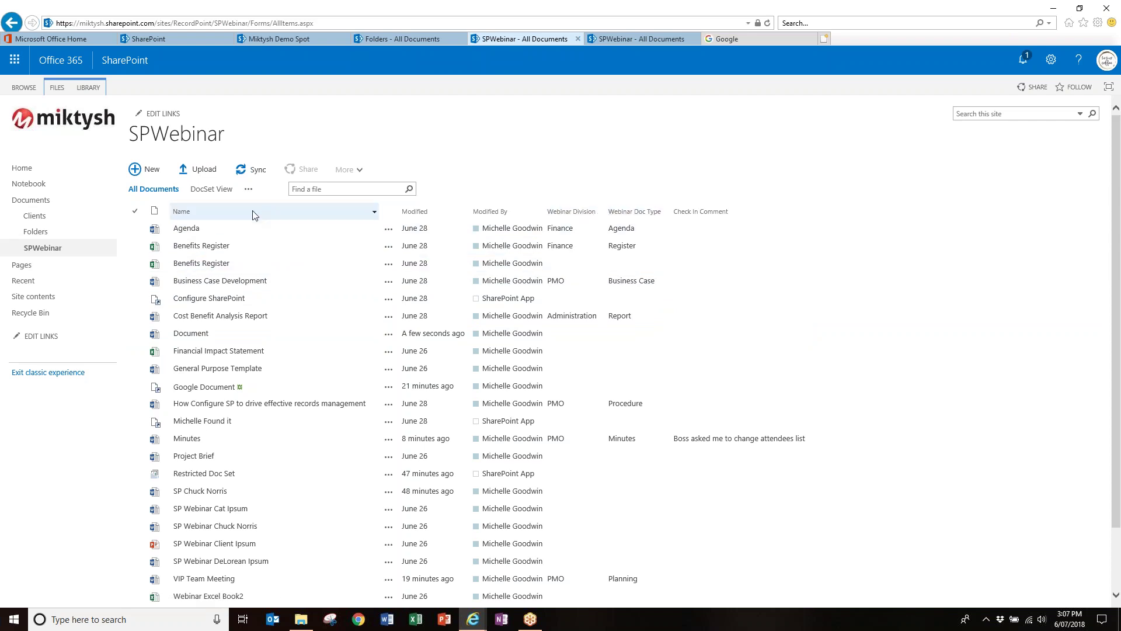
Modify the All Documents view of the SPWebinar library to display the Meeting Type column, and save the view.
click(250, 190)
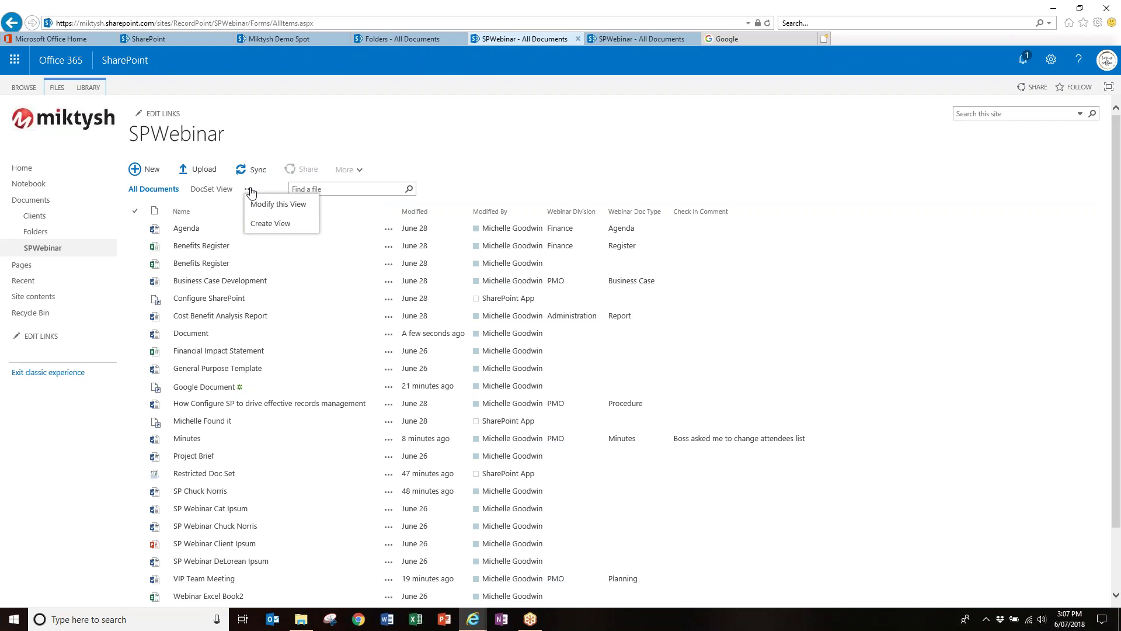
click(262, 208)
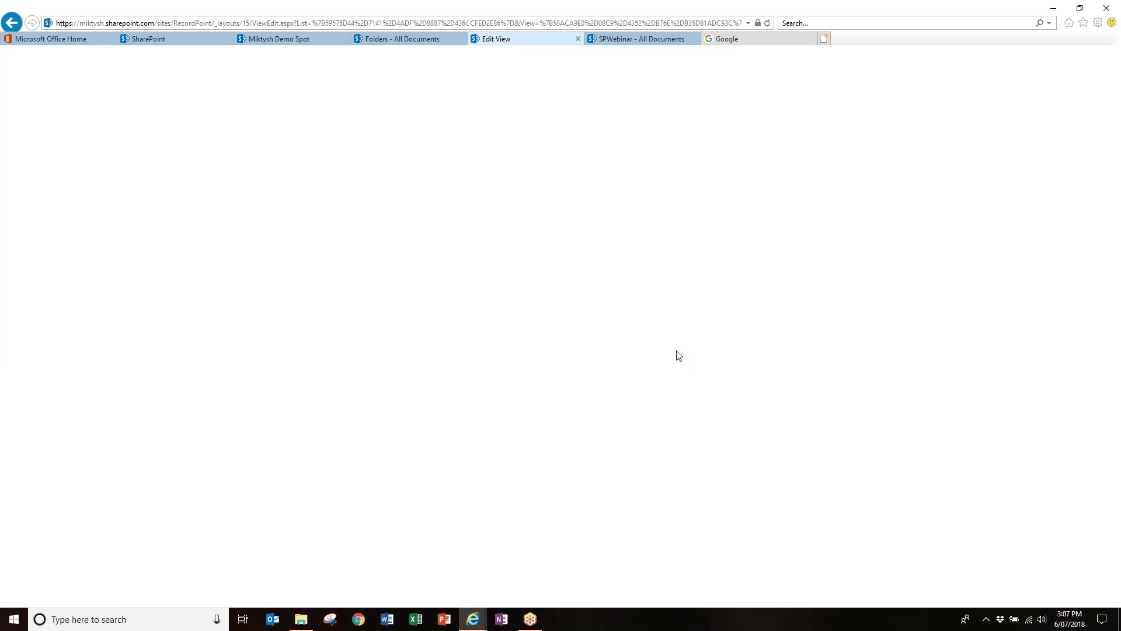
scroll(856, 425, down, 3)
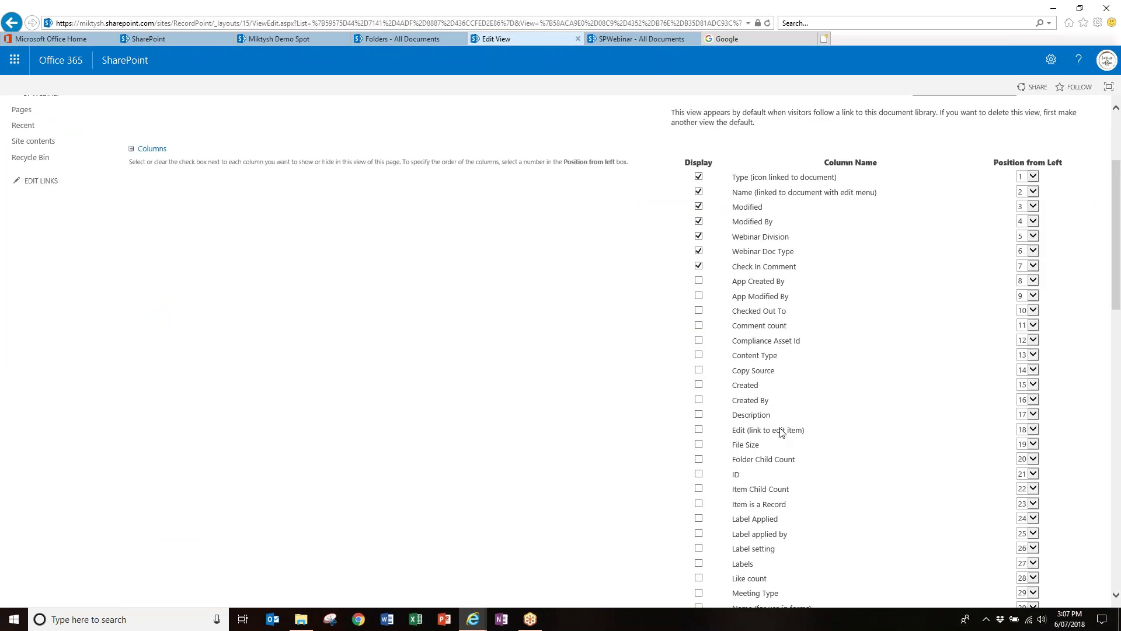
scroll(781, 431, down, 2)
click(699, 515)
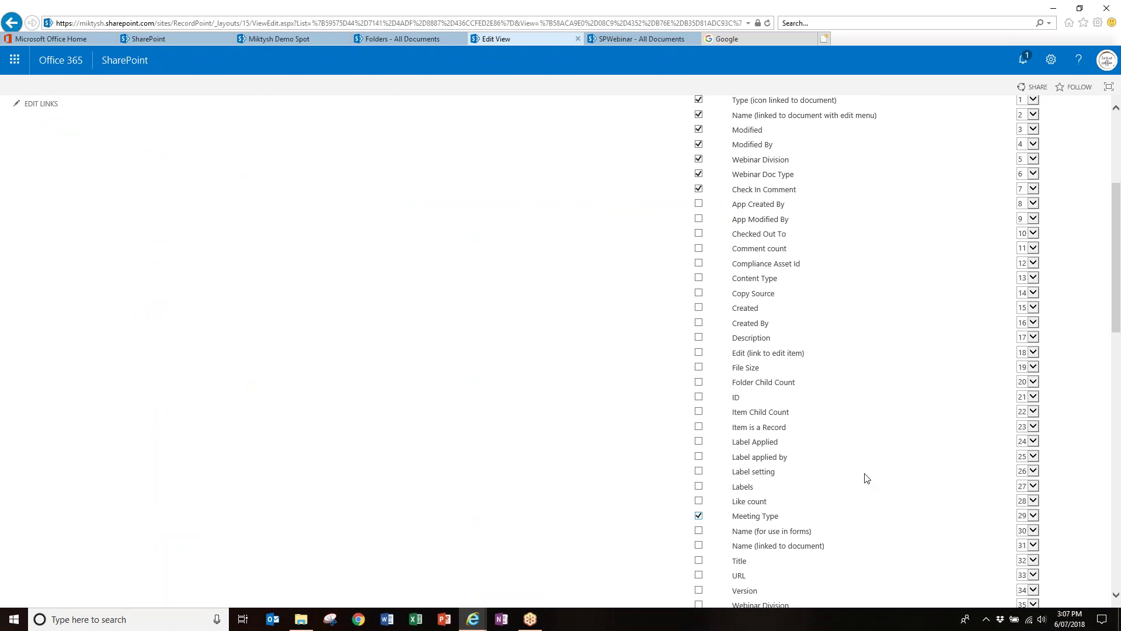
scroll(979, 338, up, 4)
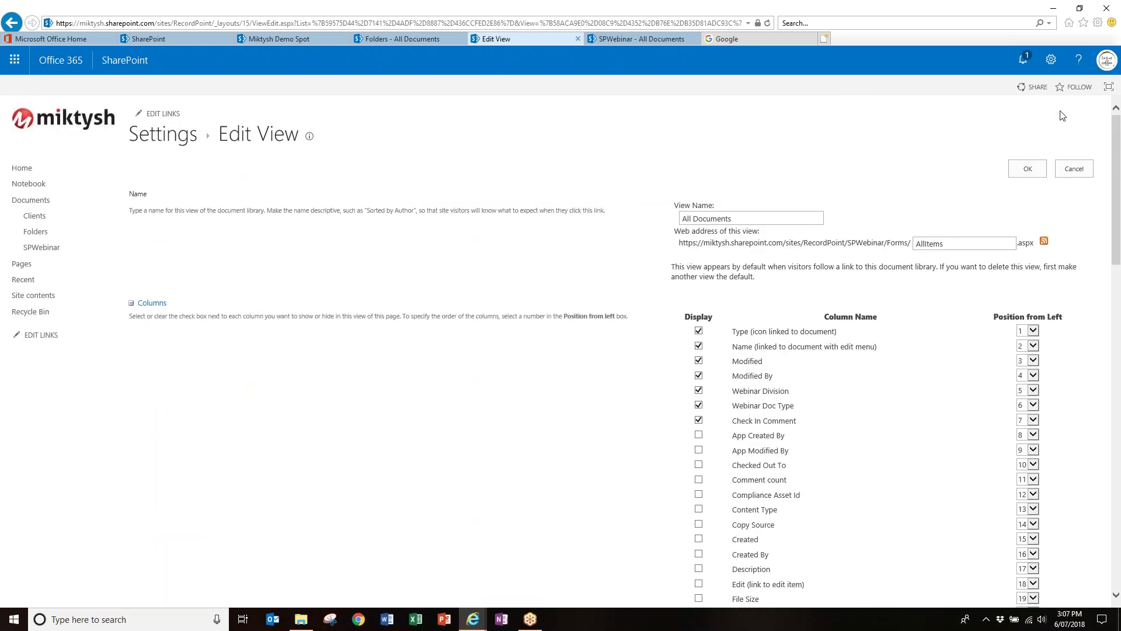
click(1040, 173)
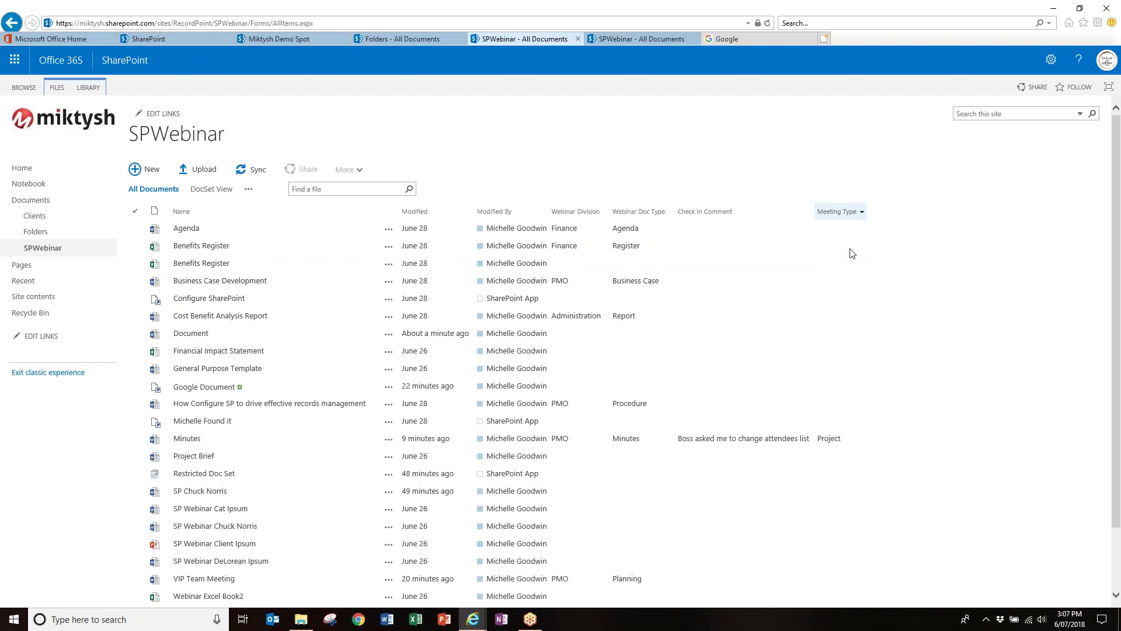
Select the Minutes document and check its Meeting Type value against the other documents in the library.
click(836, 439)
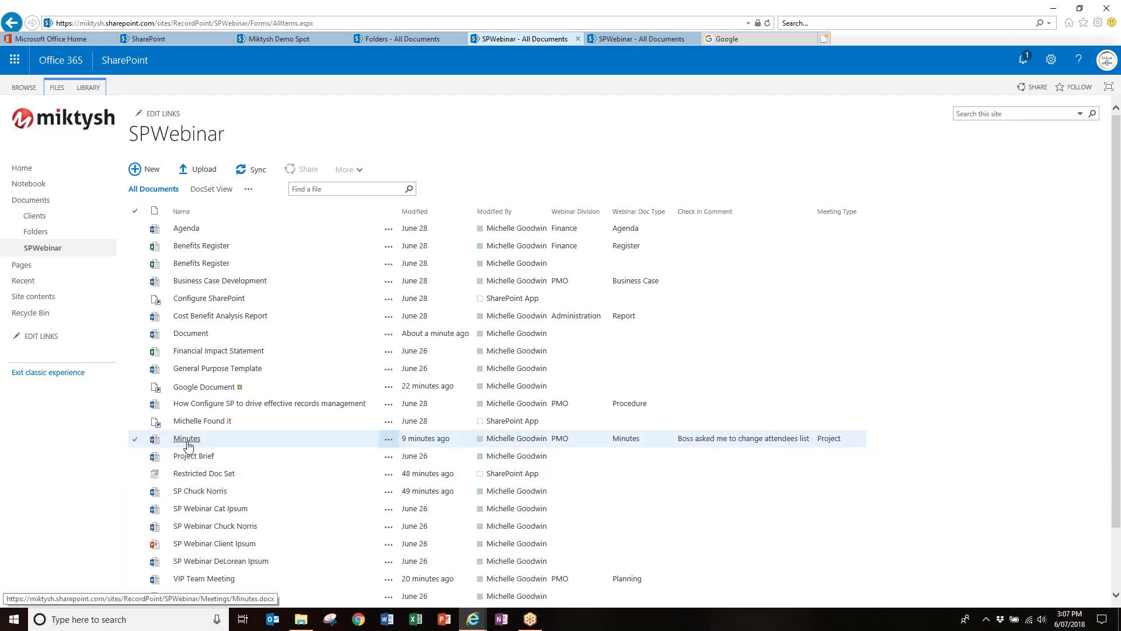
click(134, 442)
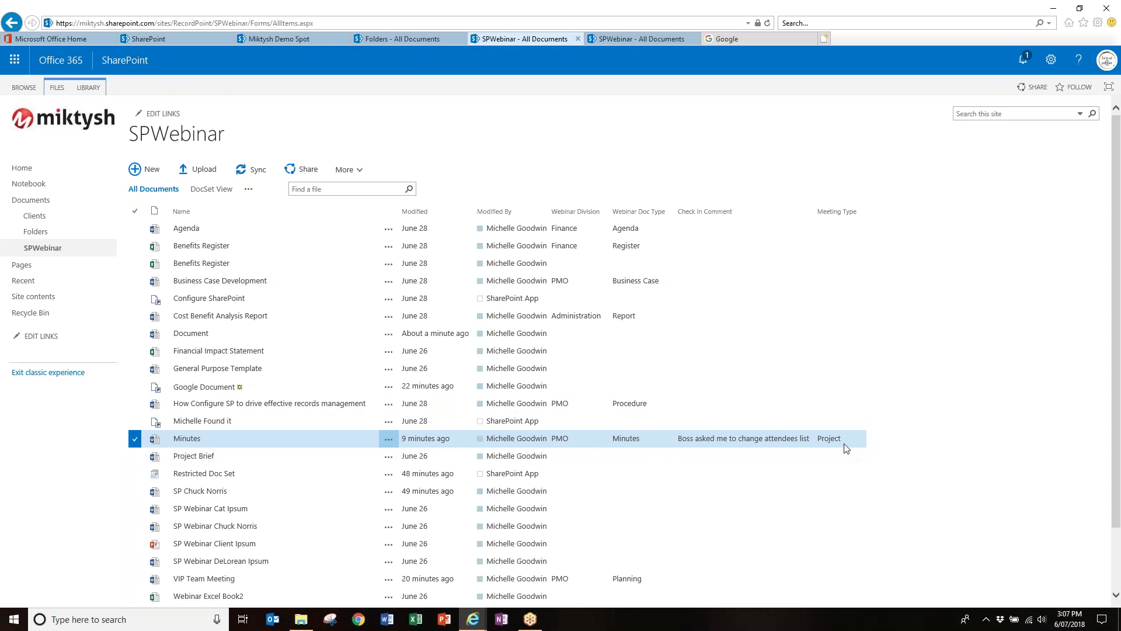
scroll(846, 447, down, 2)
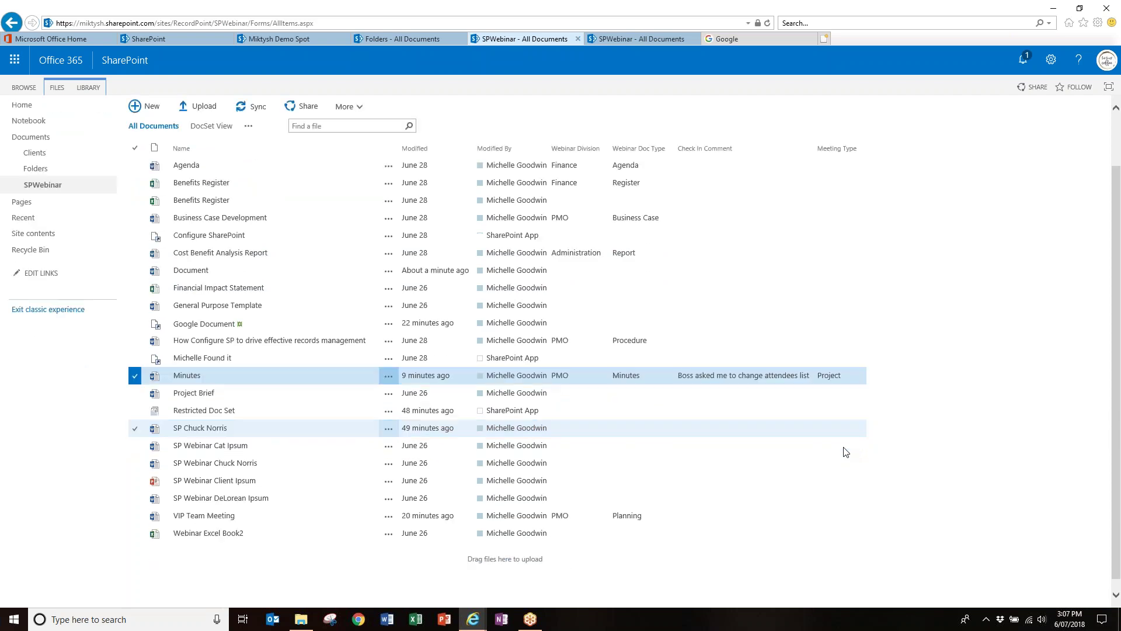
scroll(843, 447, up, 2)
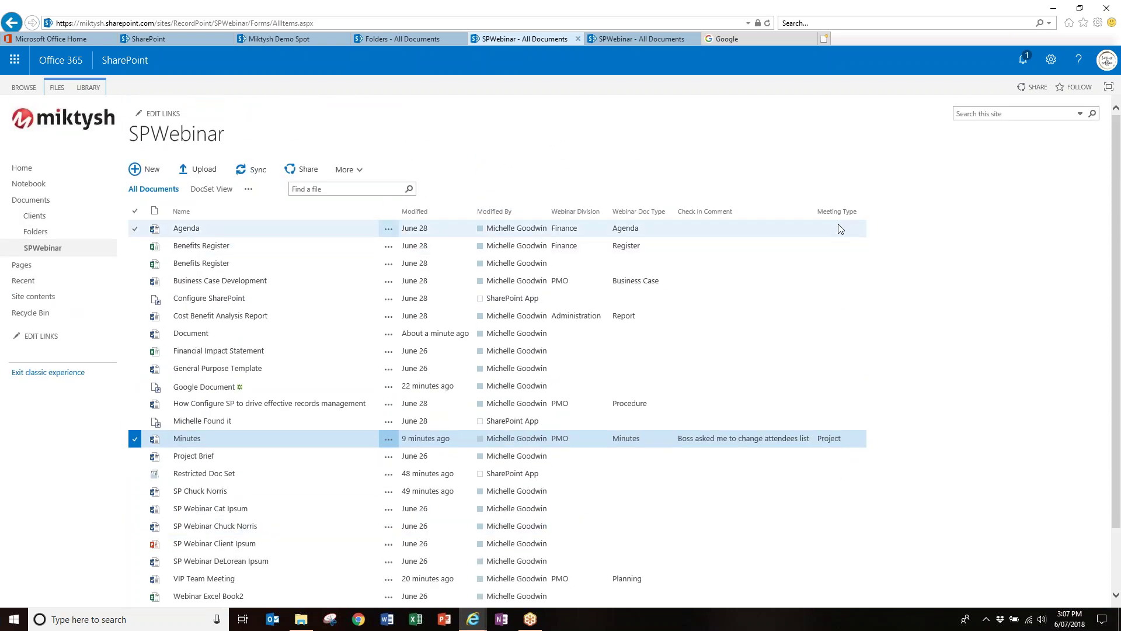